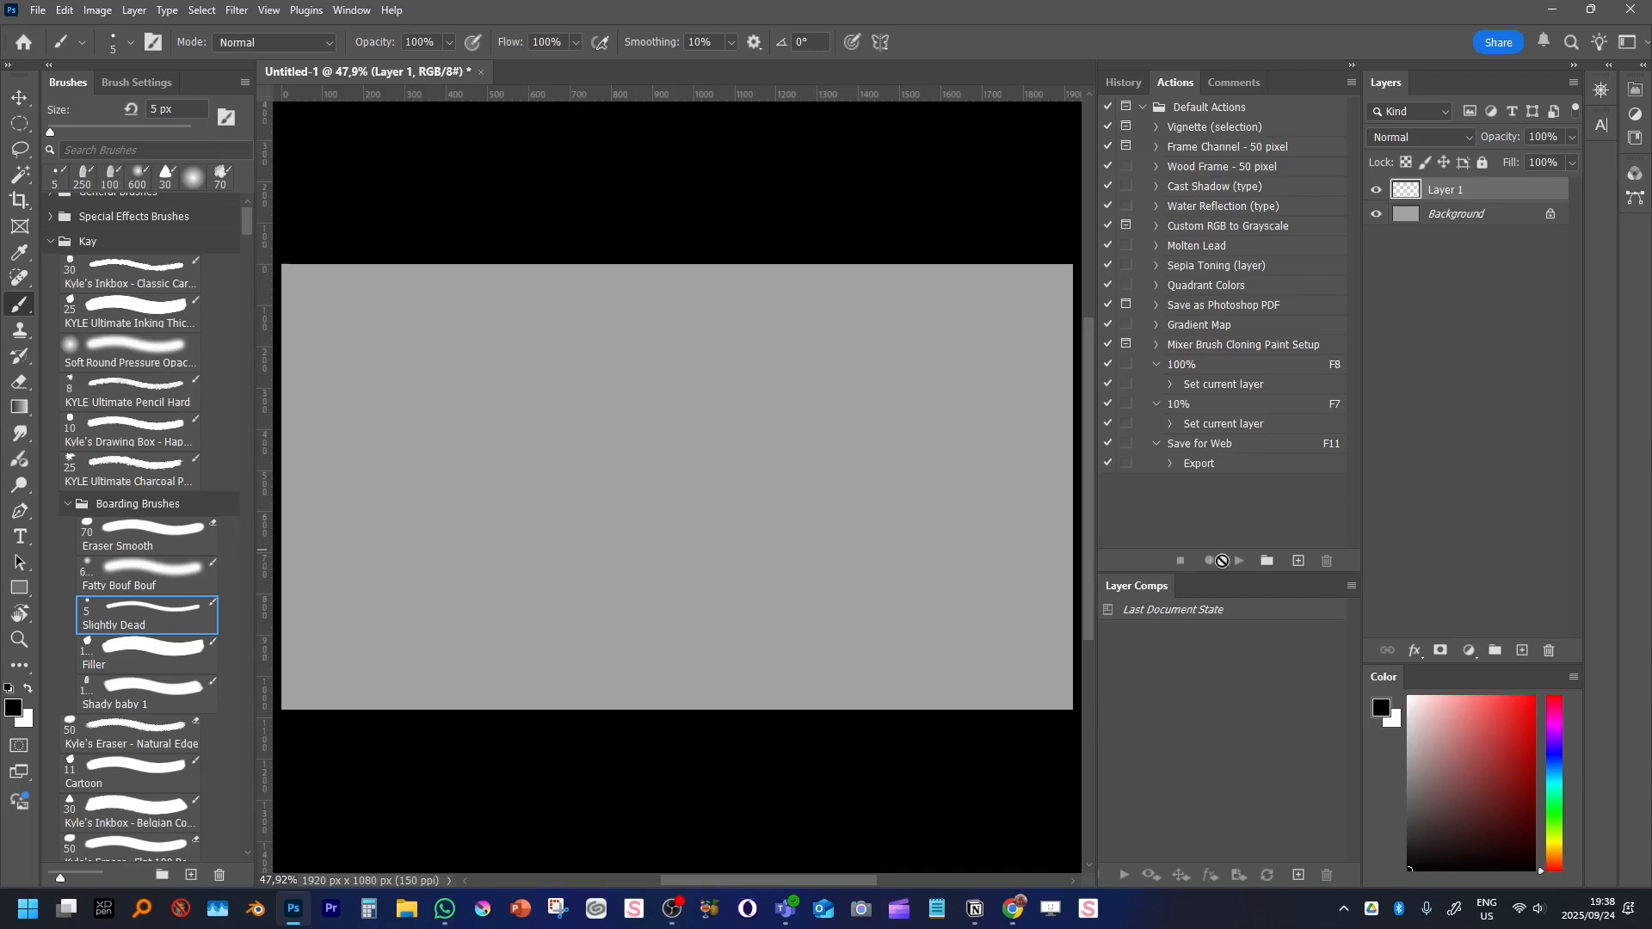
Enlarge the Layer Comps area below the Actions and select the Set current layer command of the 100% action
left_click_drag(1225, 573, 1239, 508)
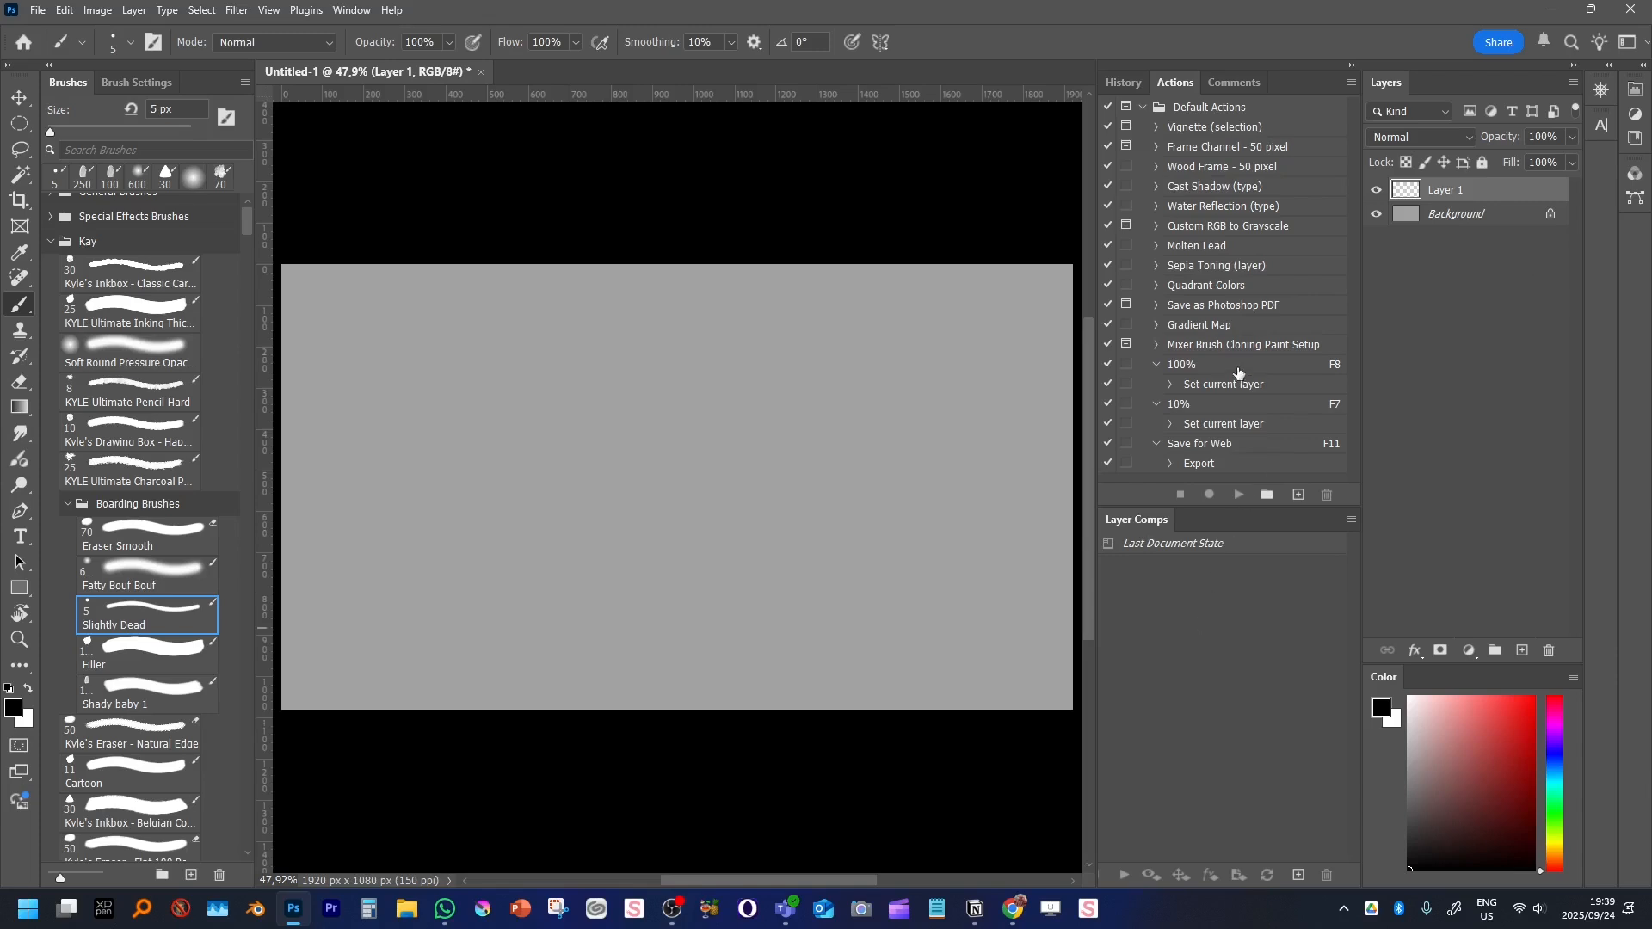
left_click(1274, 369)
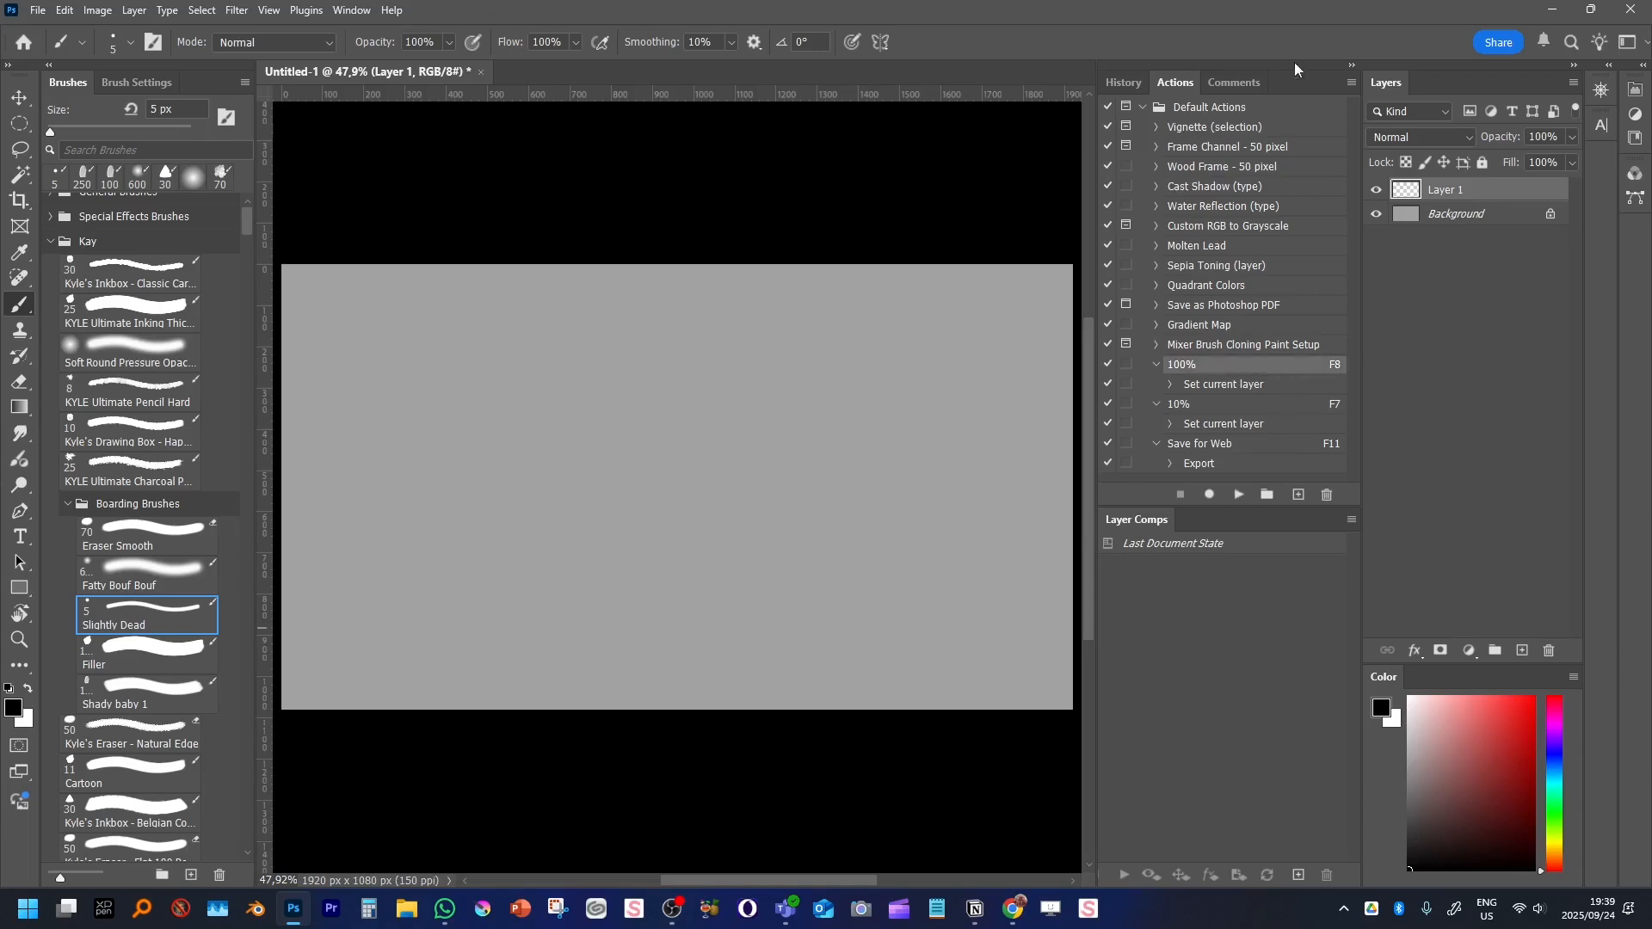
left_click(1192, 389)
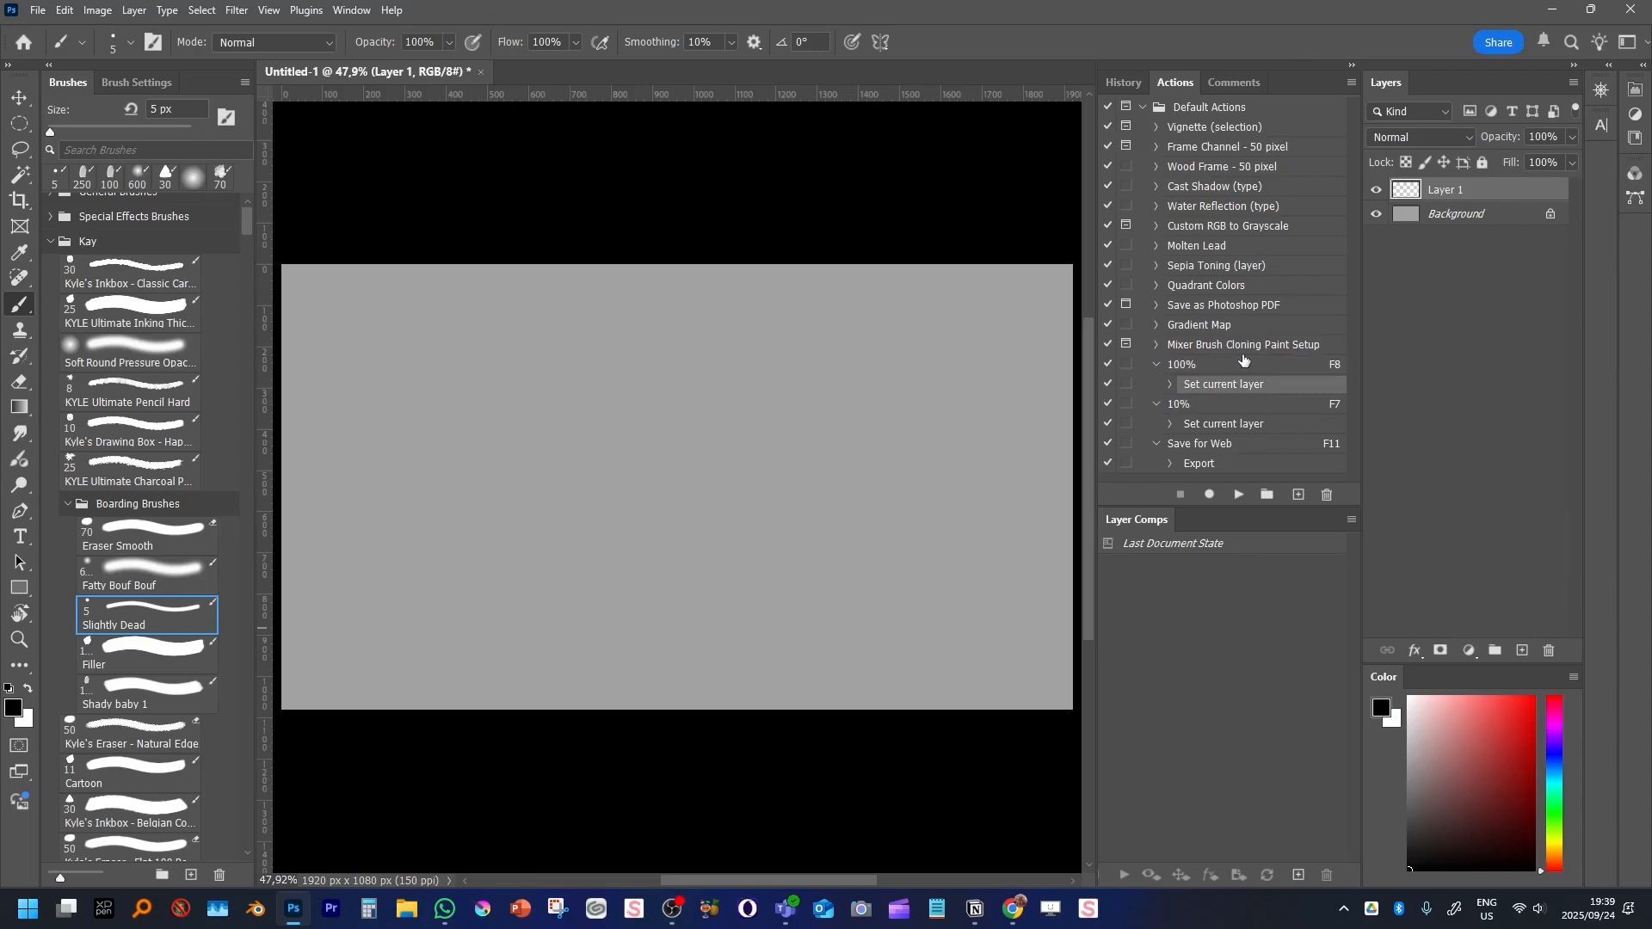
Draw a large freehand zigzag on Layer 1 and switch its opacity between the 100% and 10% actions, finishing at 10%
mouse_move(651, 356)
left_mouse_down()
mouse_move(640, 412)
mouse_move(749, 594)
mouse_move(727, 339)
mouse_move(524, 449)
left_mouse_up()
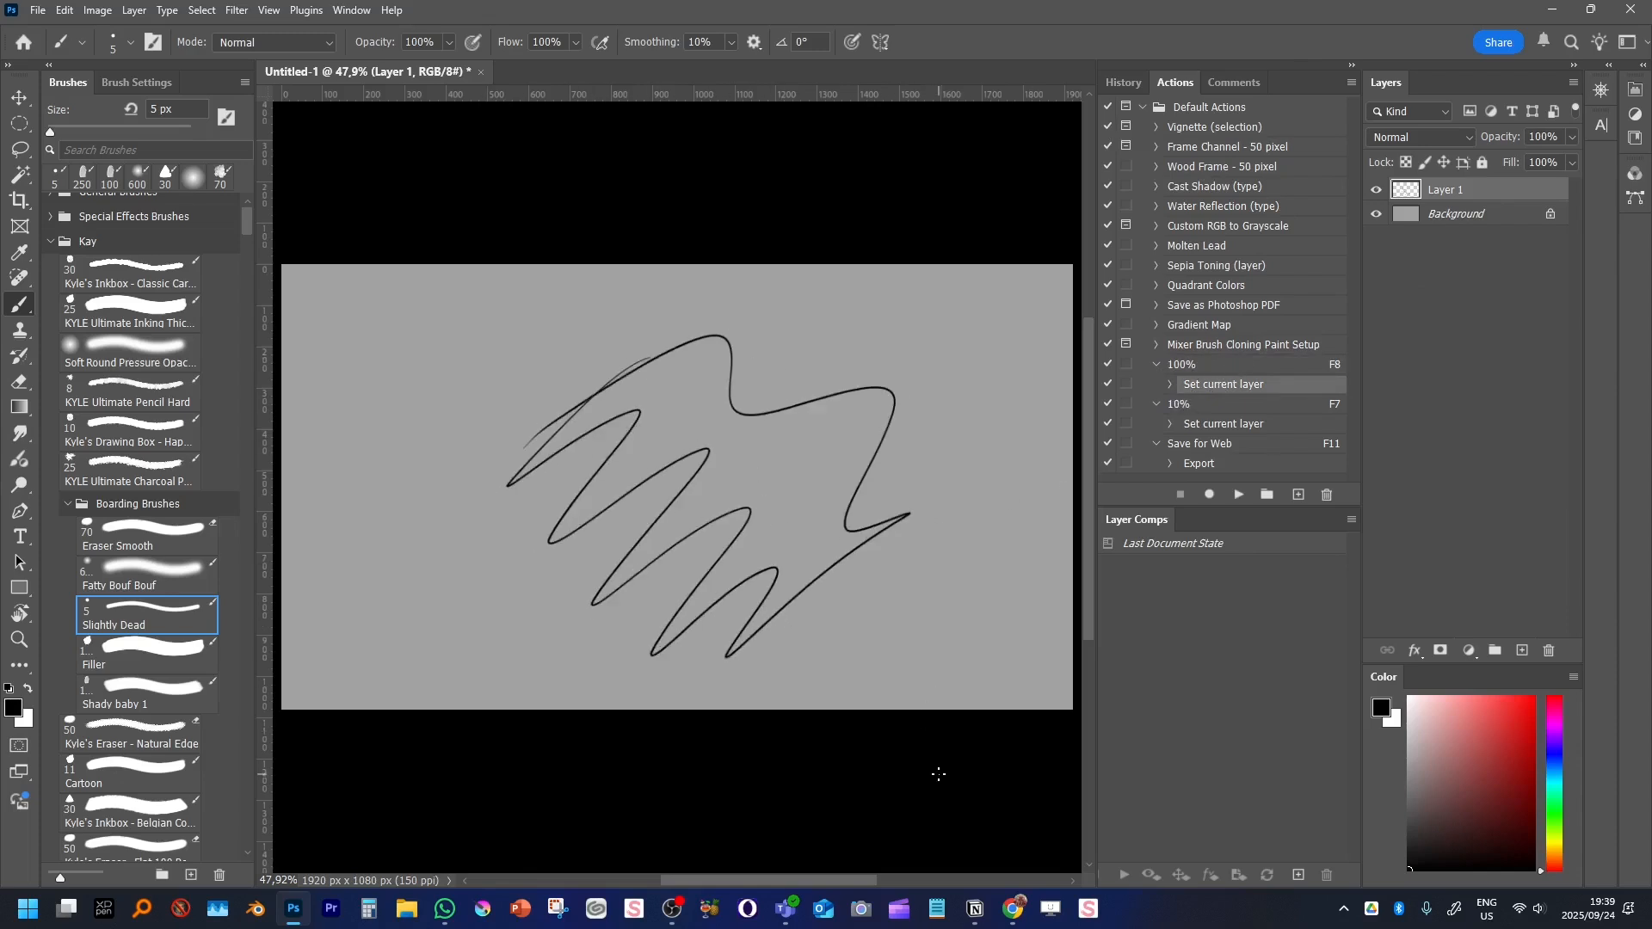
key("F8")
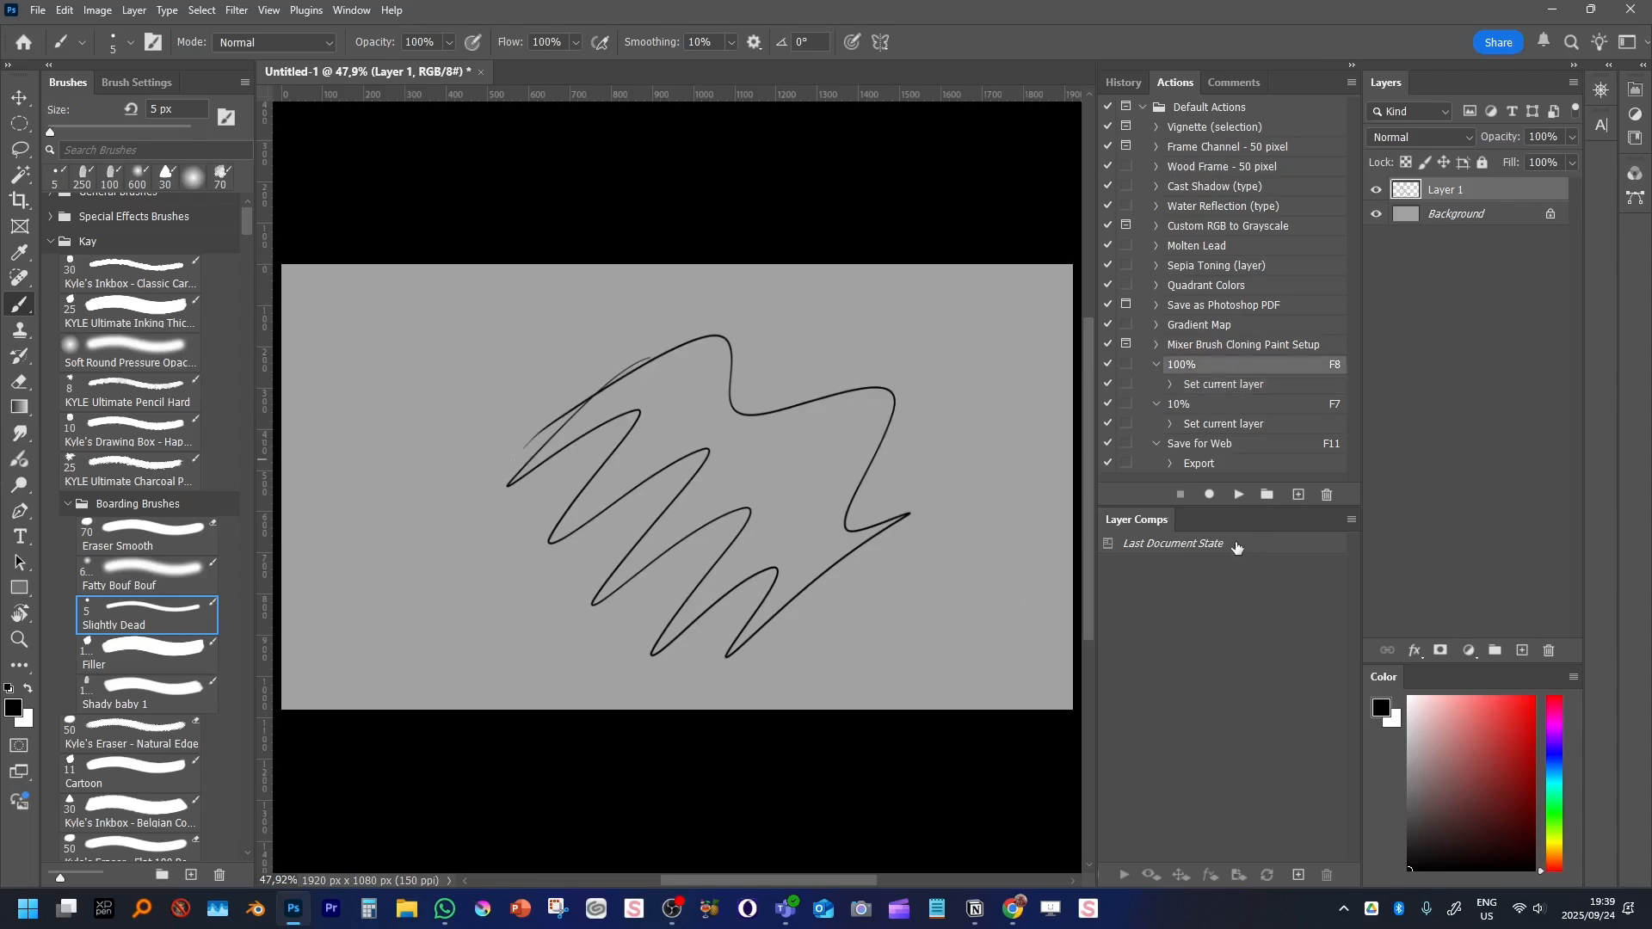
key("F7")
key("F8")
key("F7")
key("F8")
key("F7")
Add a new layer above Layer 1
left_click(1522, 652)
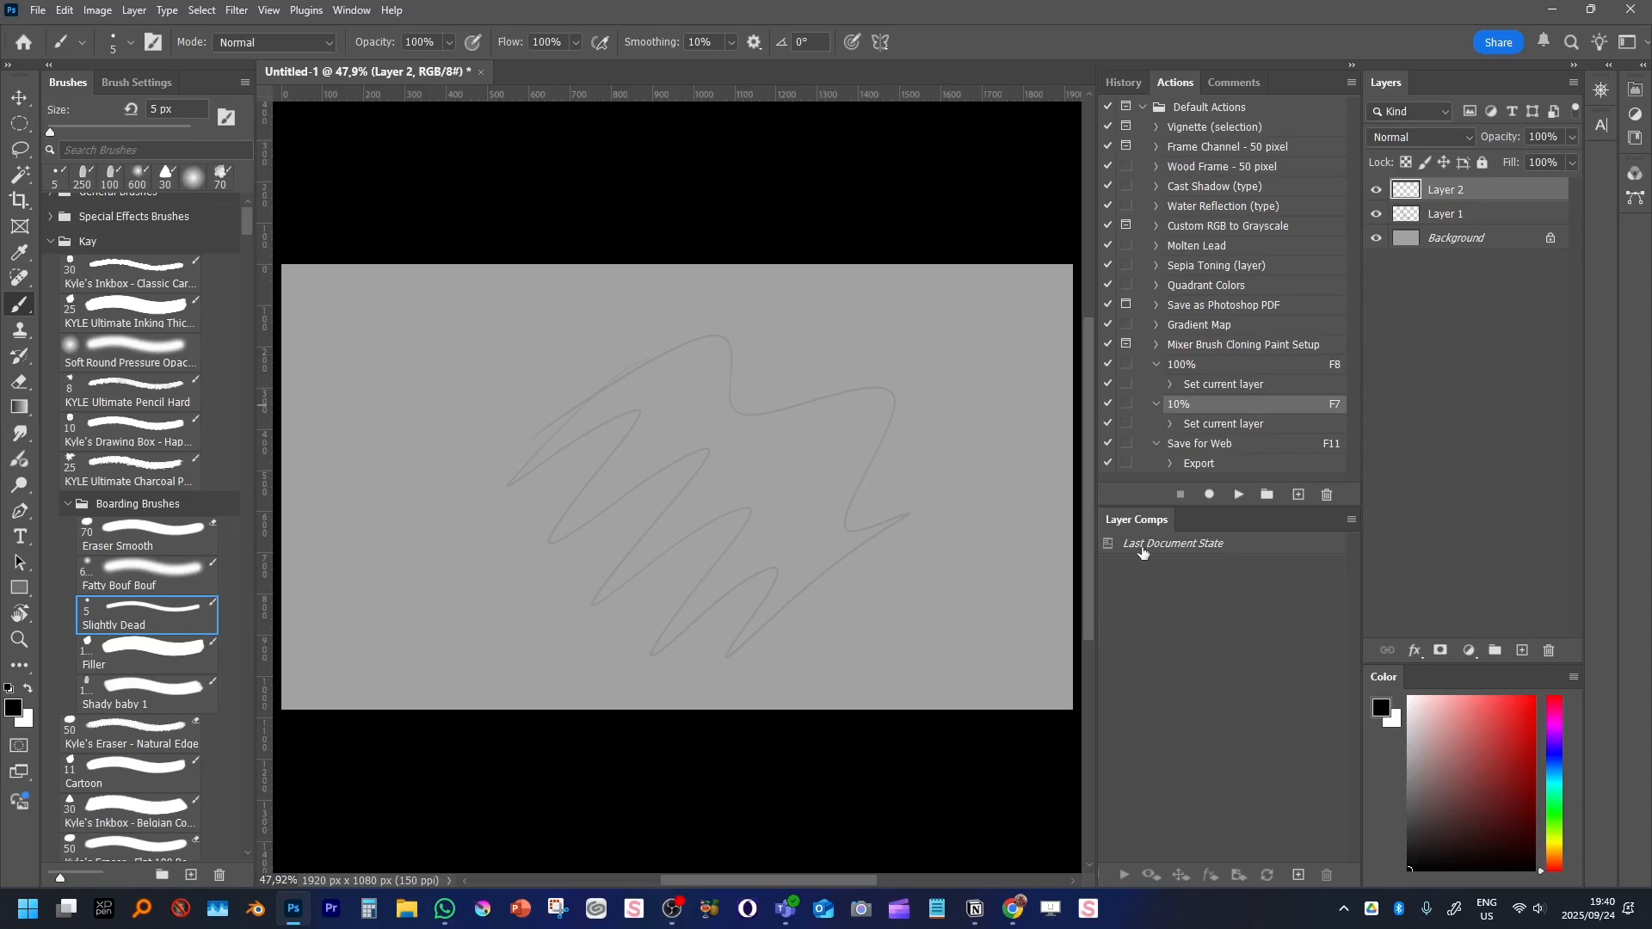
Examine the keyboard shortcuts for Panel Menus, especially those for the next and previous layer comp, and leave without changes
left_click(64, 10)
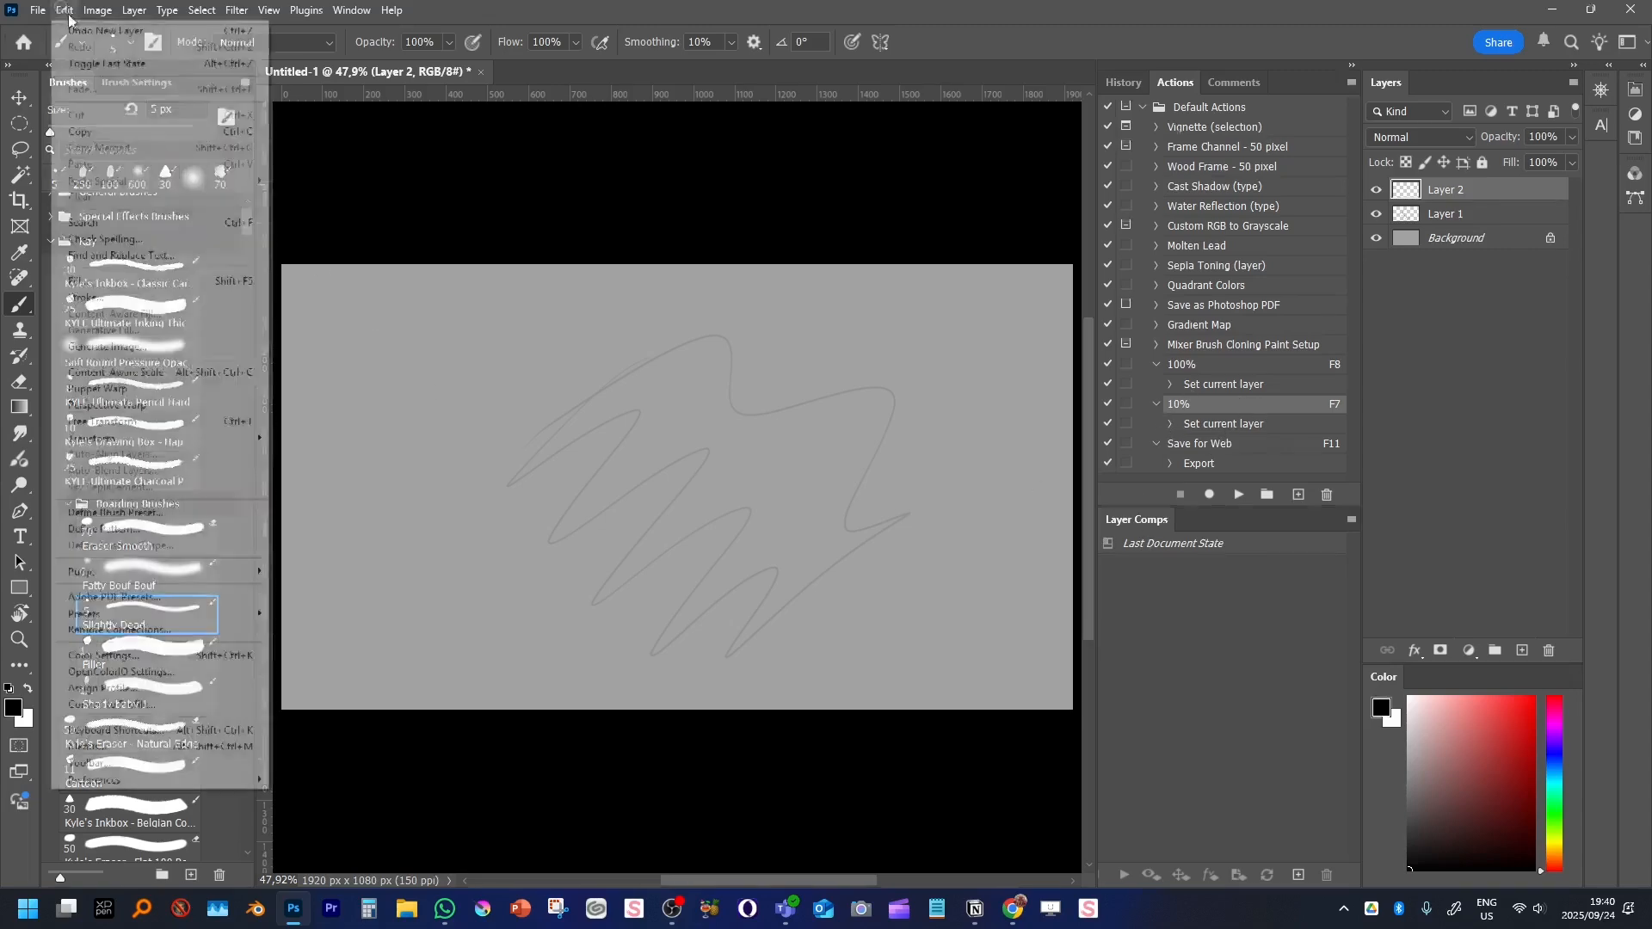
left_click(215, 732)
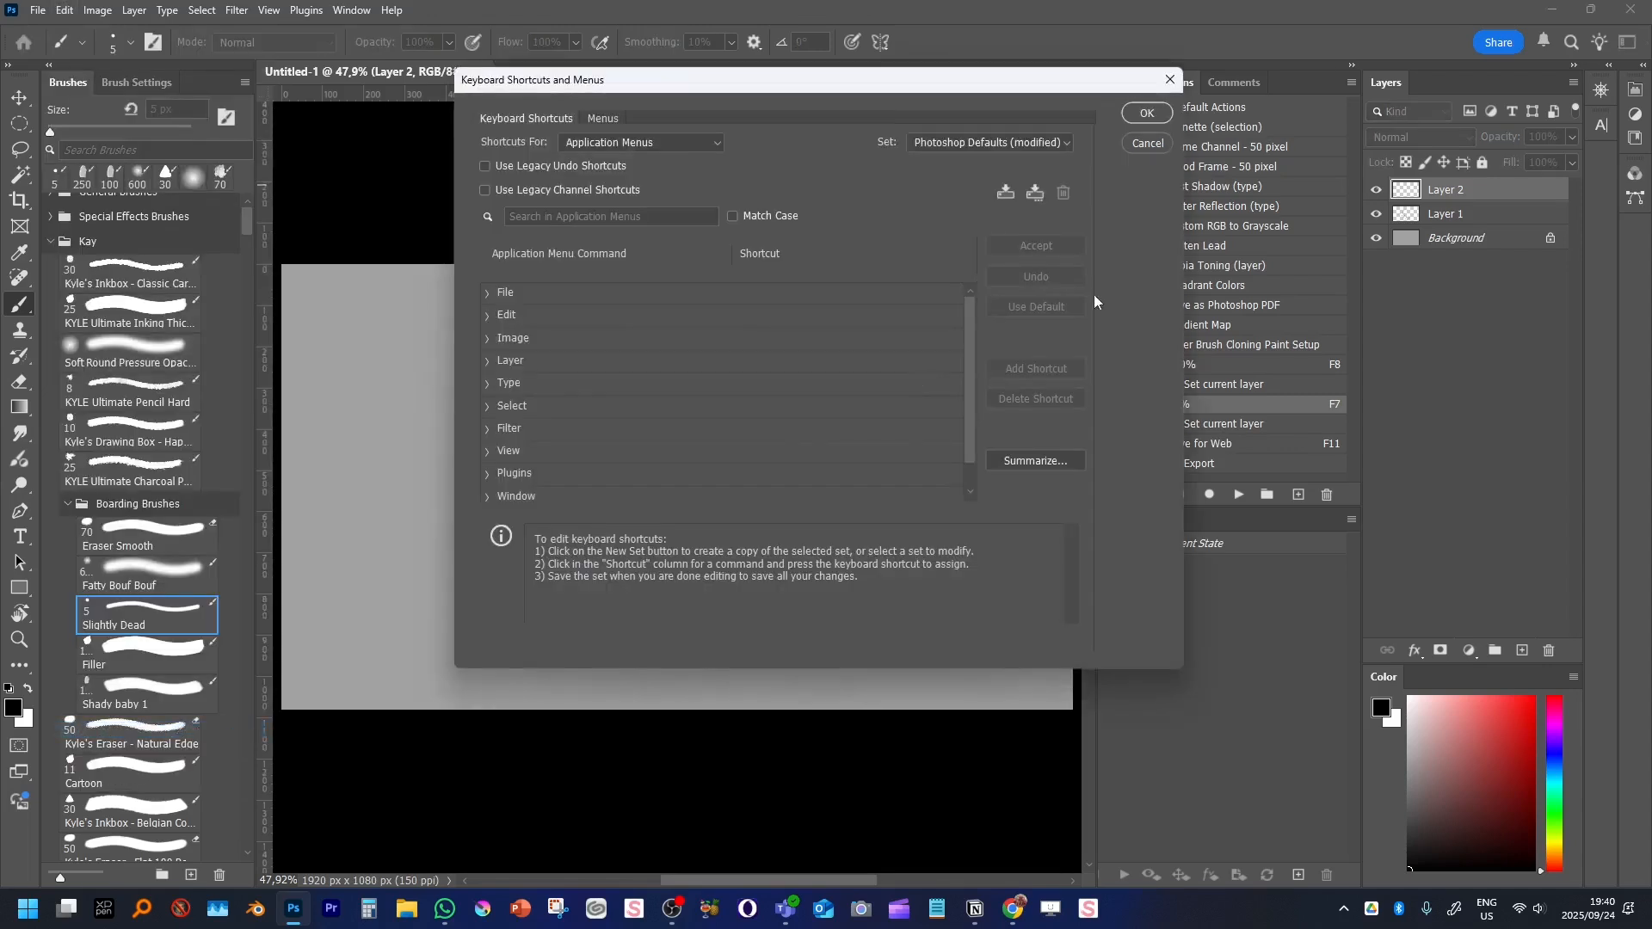
left_click(714, 143)
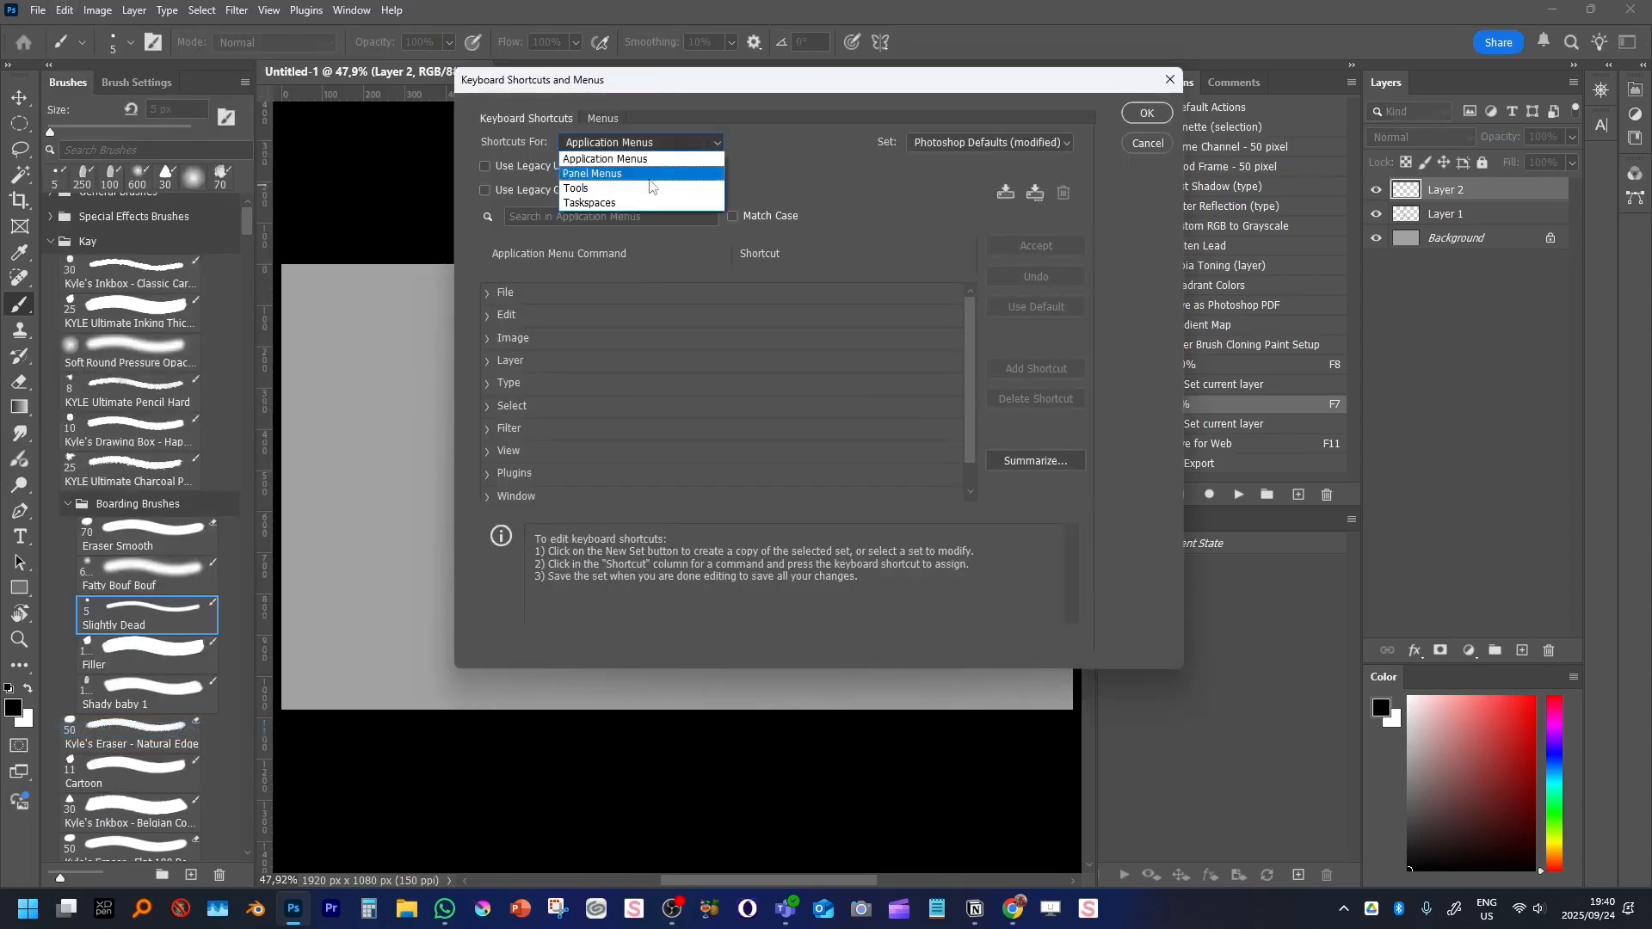
left_click(602, 175)
left_click_drag(969, 340, 974, 395)
left_click(488, 323)
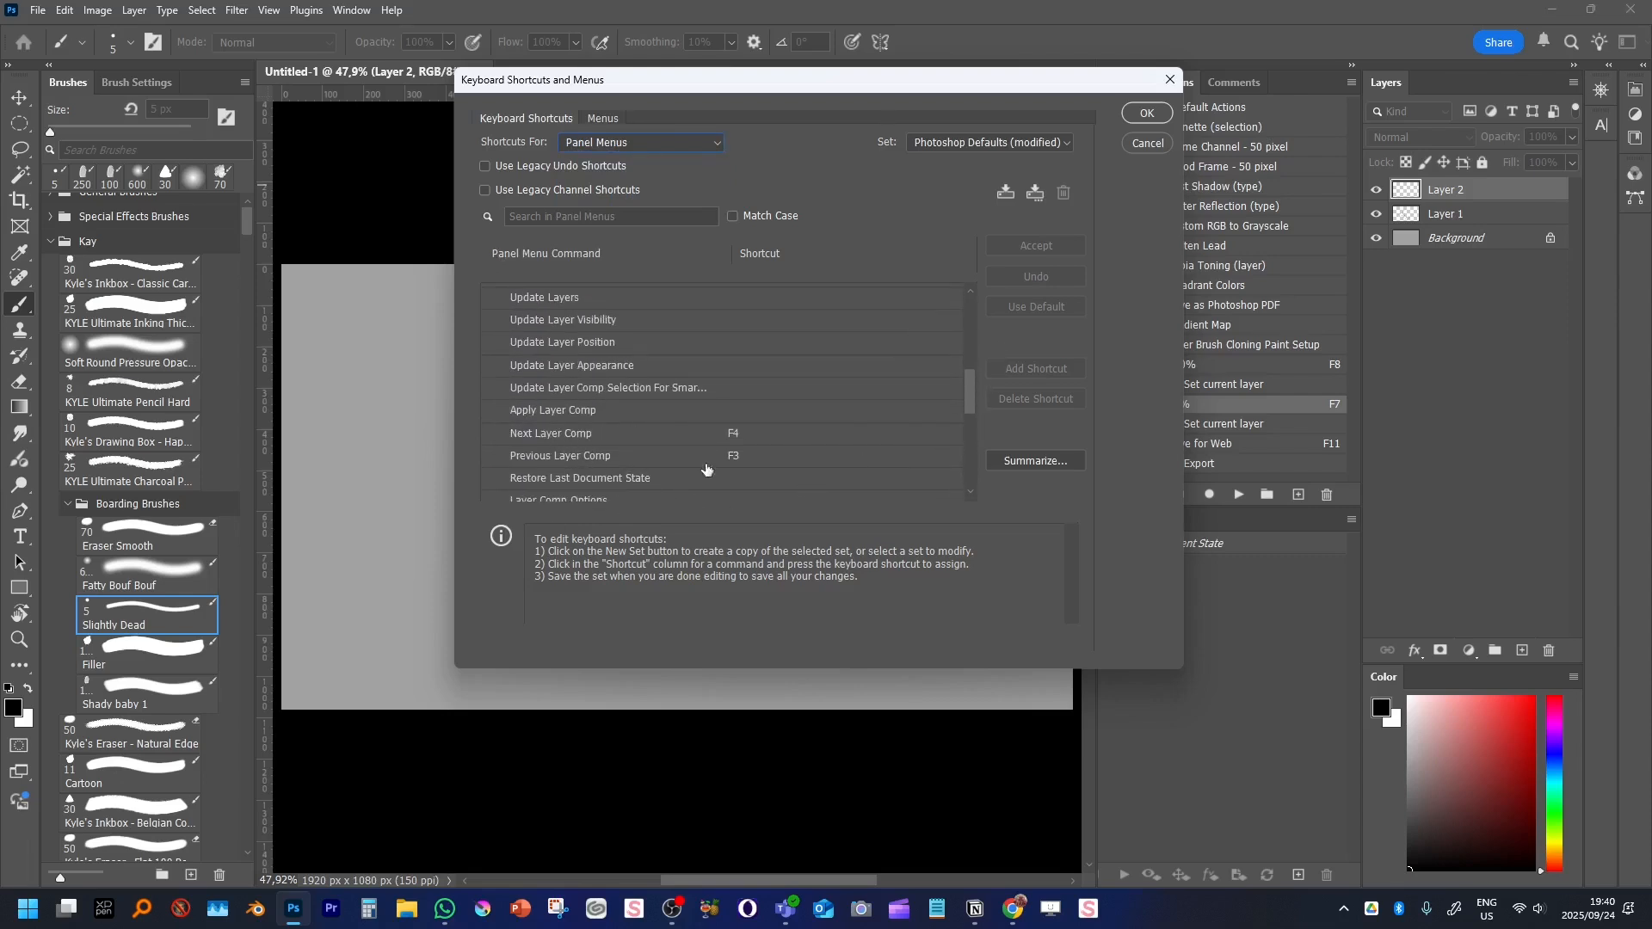
left_click(1148, 144)
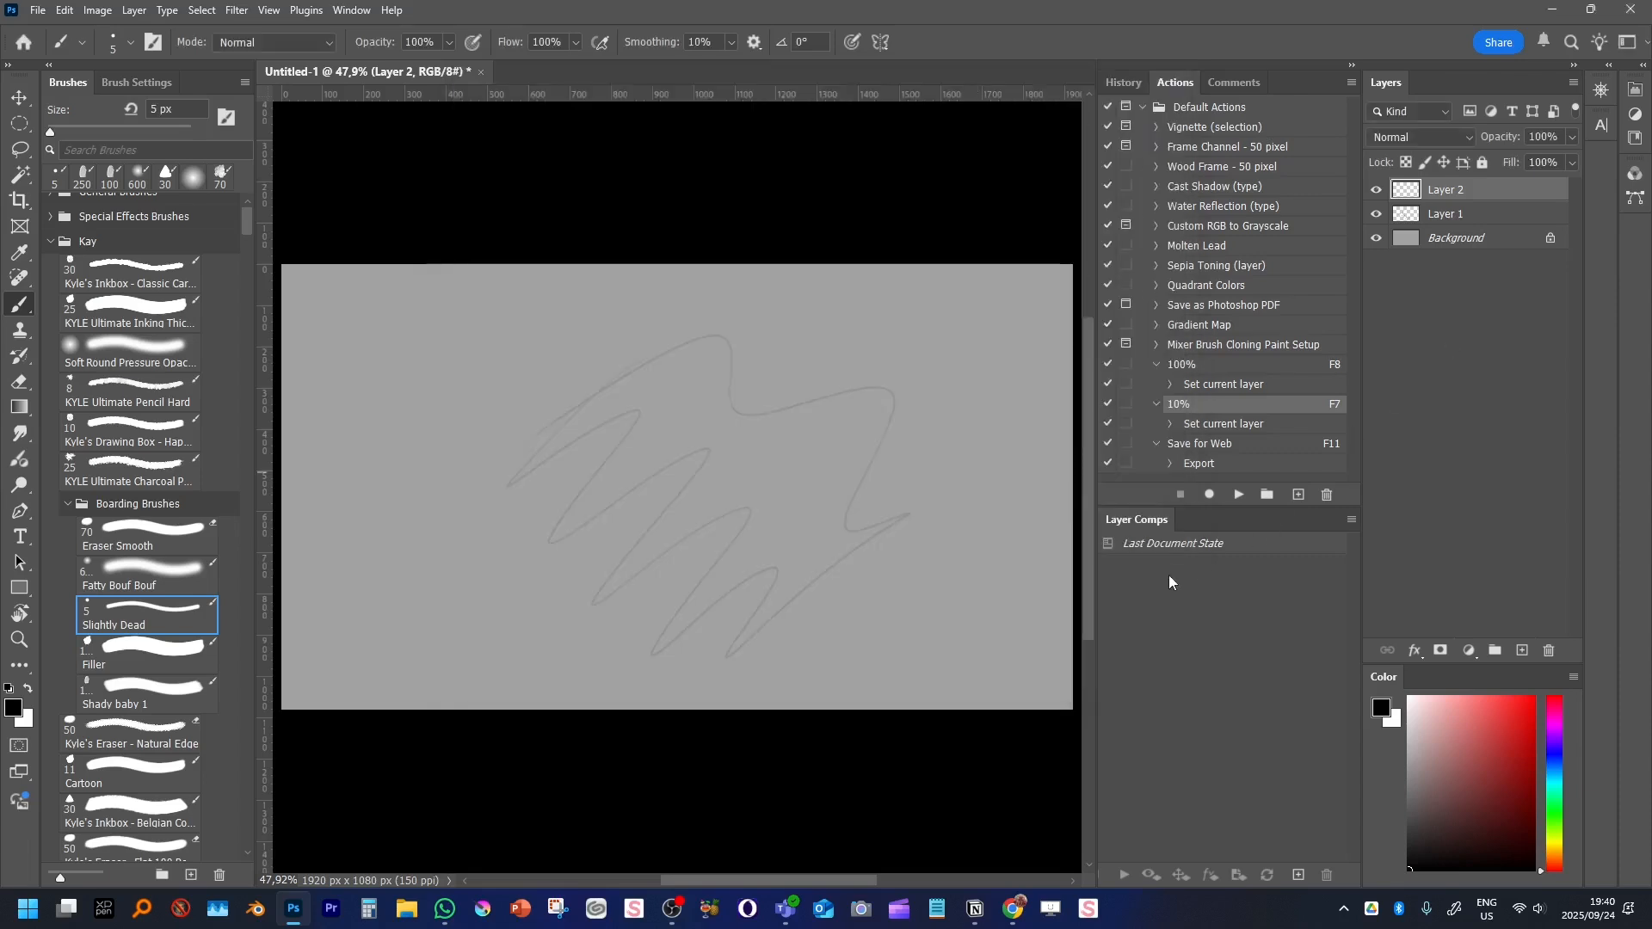
Draw a circle on Layer 2 near the canvas centre and save the state as Layer Comp 1
mouse_move(677, 370)
left_mouse_down()
mouse_move(671, 499)
mouse_move(684, 371)
left_mouse_up()
left_click(1298, 874)
key("Return")
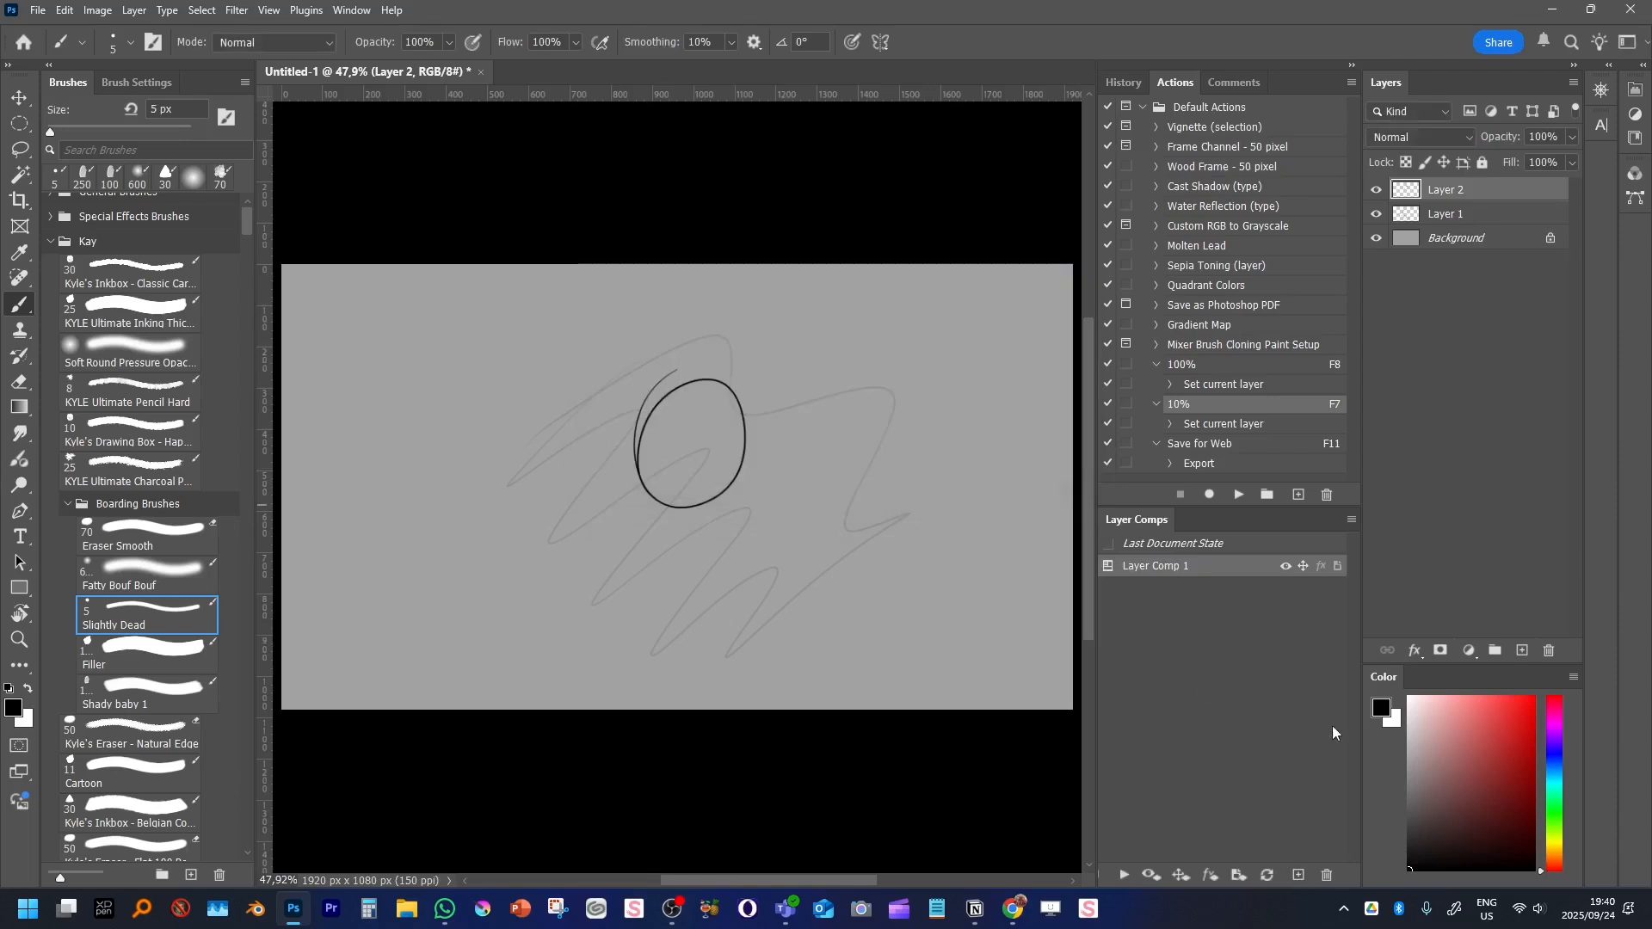
Add a new layer, draw a larger circle below the first one, and save the state as Layer Comp 2
left_click(1522, 651)
left_click_drag(829, 512, 733, 549)
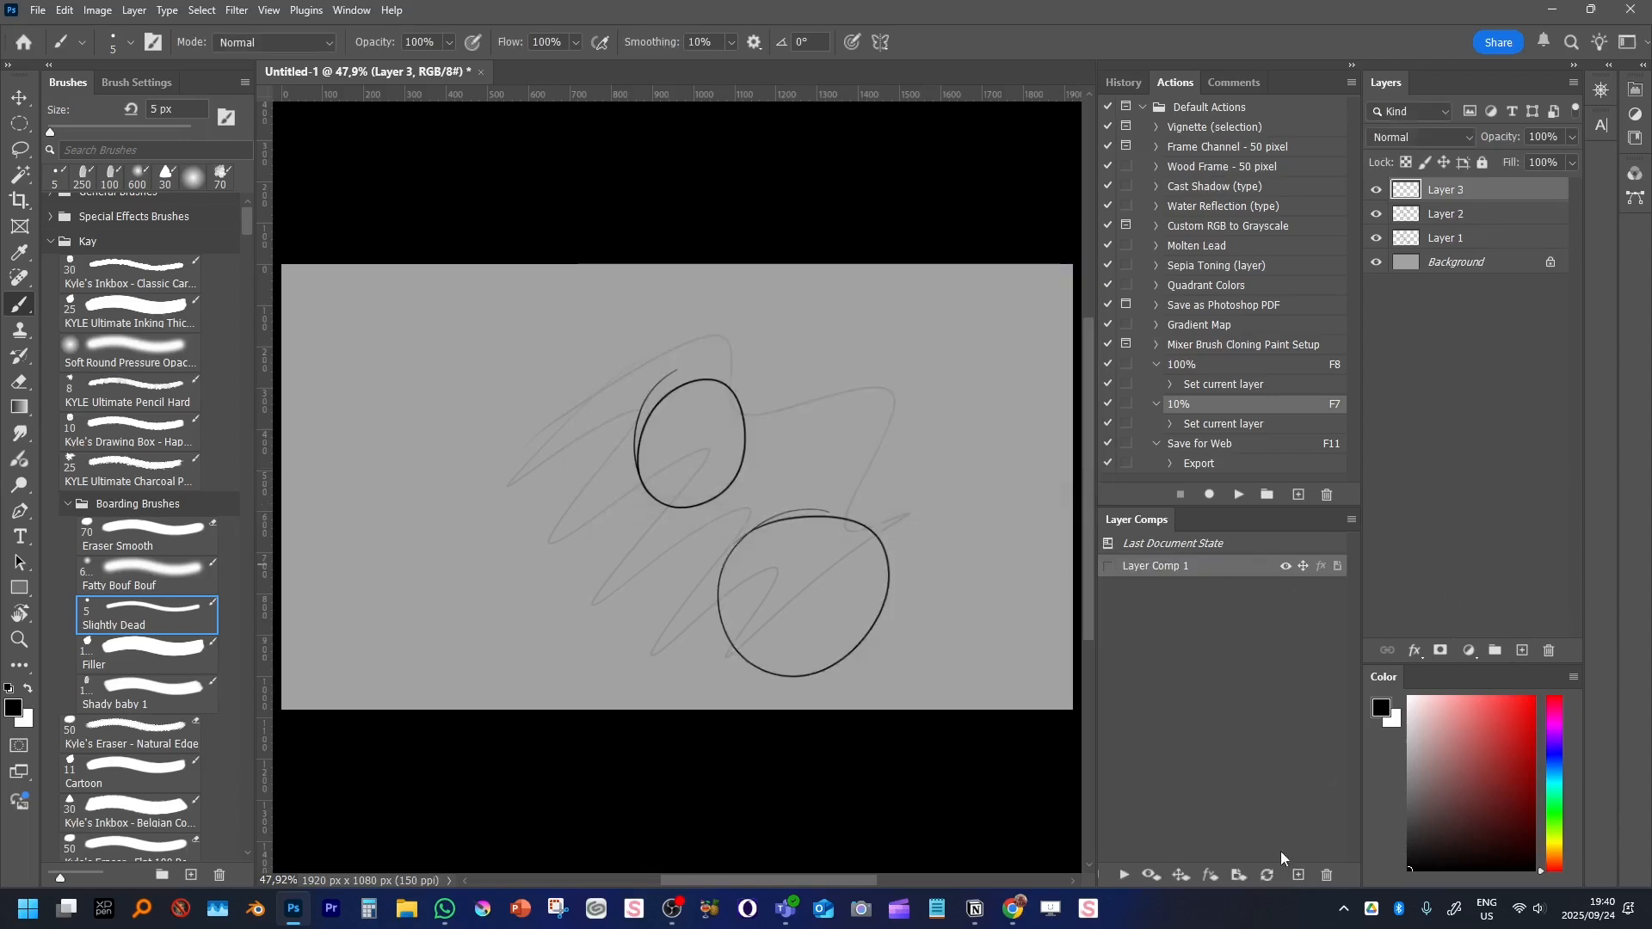
left_click(1299, 874)
key("Return")
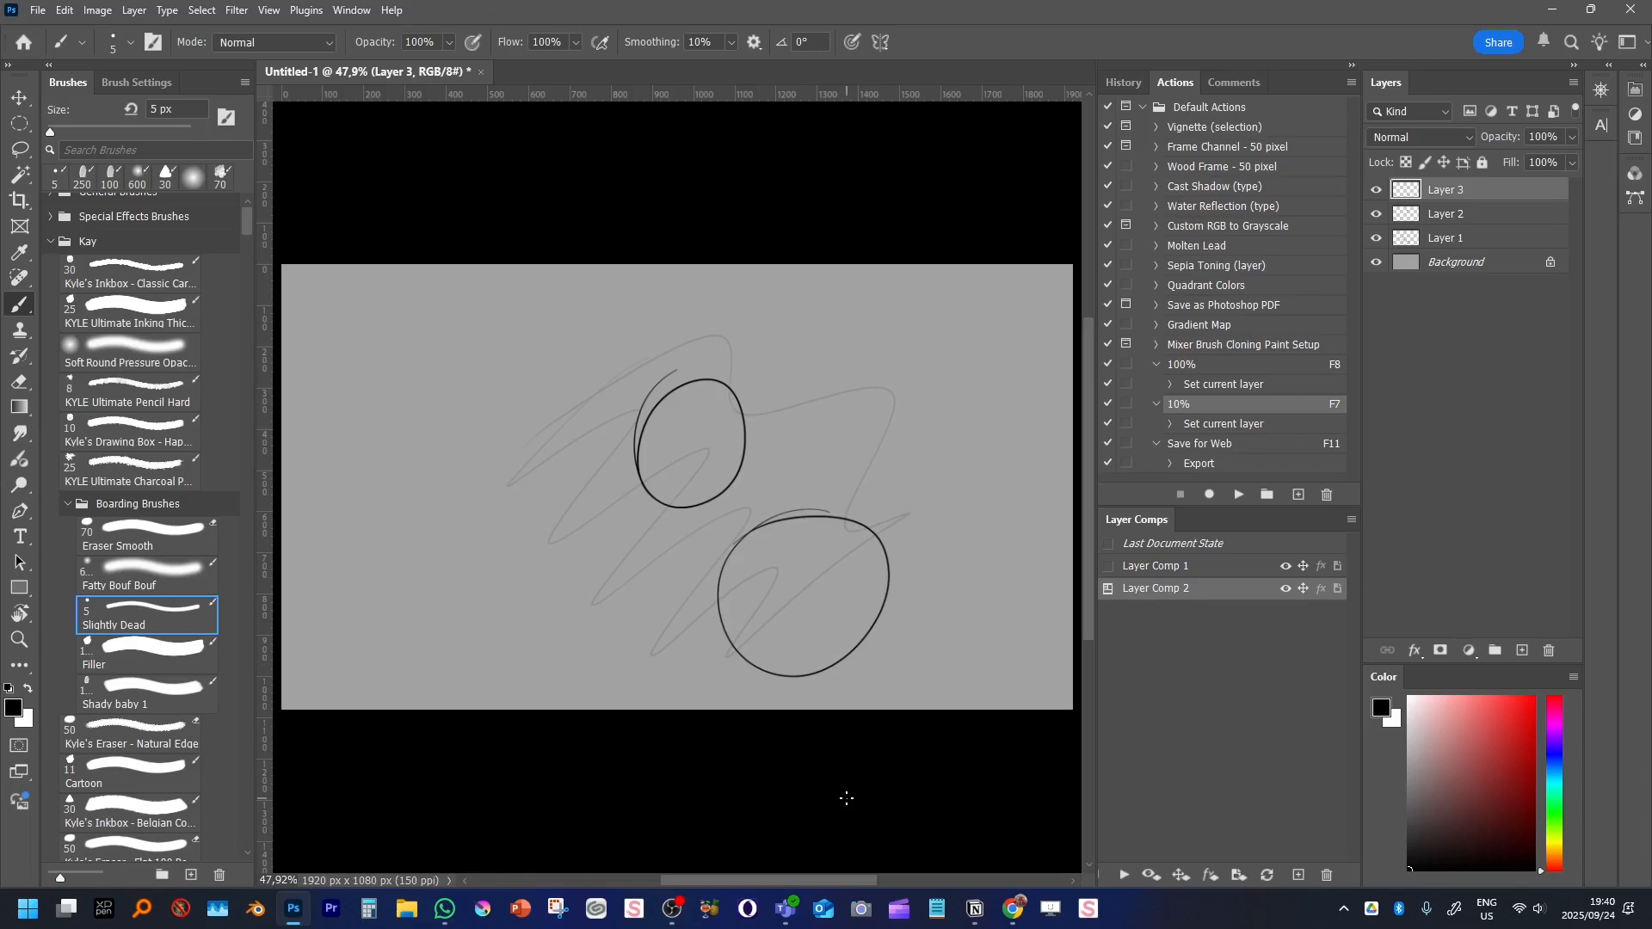
Hide Layer 1, Layer 2 and Layer 3, and delete all three
left_click_drag(1377, 189, 1378, 244)
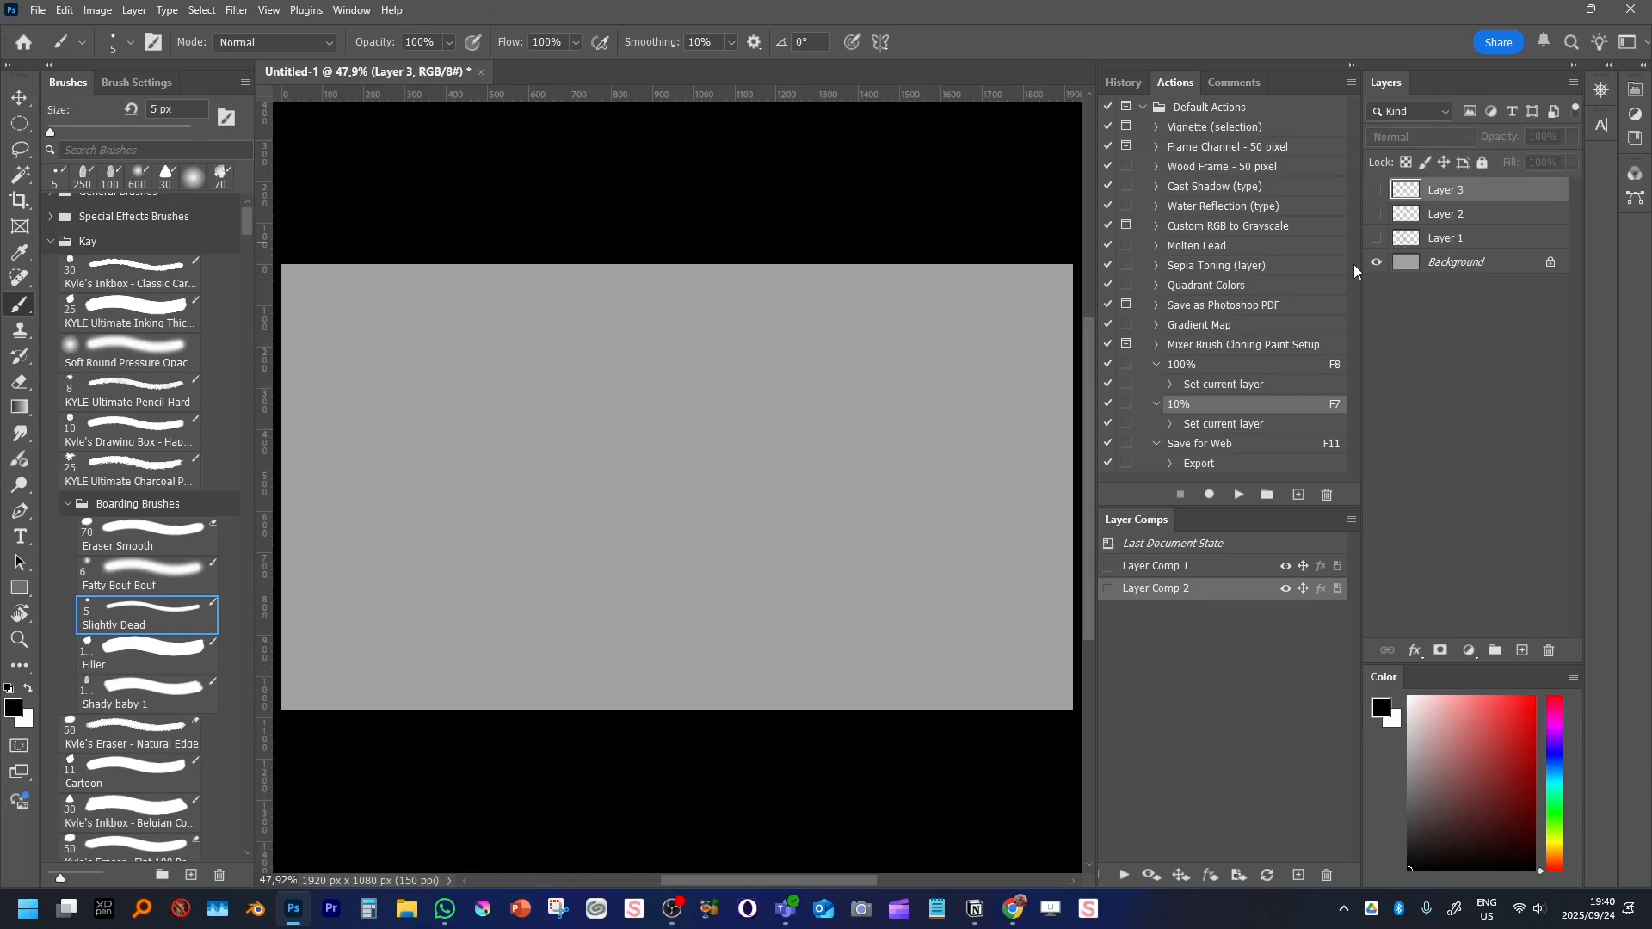
right_click(804, 526)
left_click(875, 492)
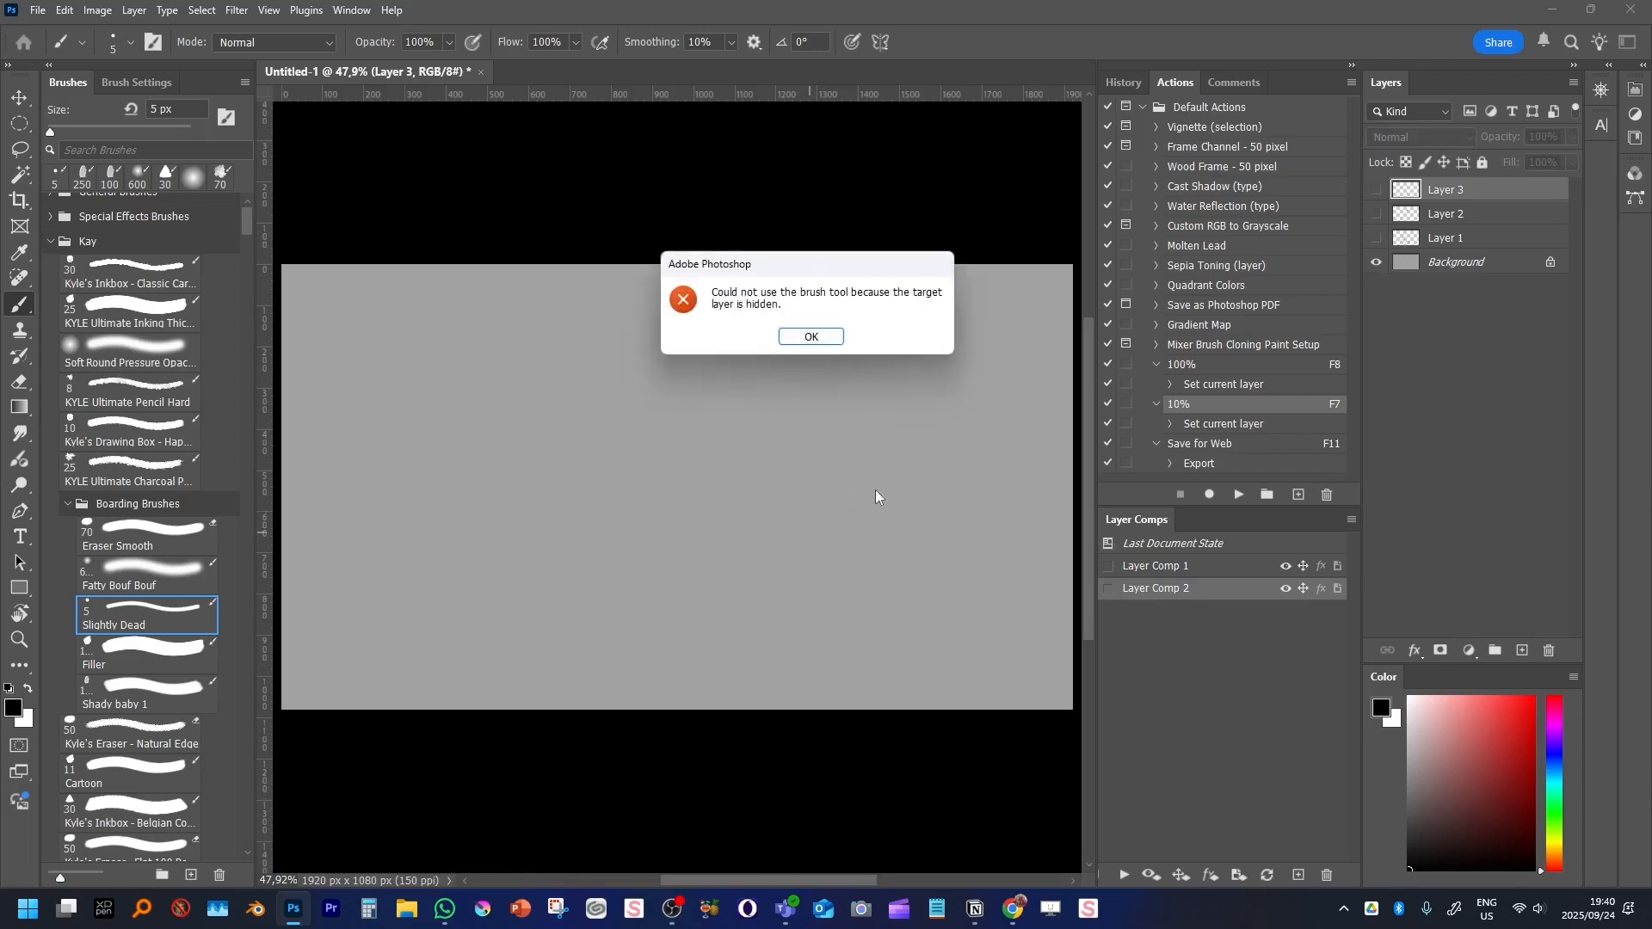
left_click(788, 336)
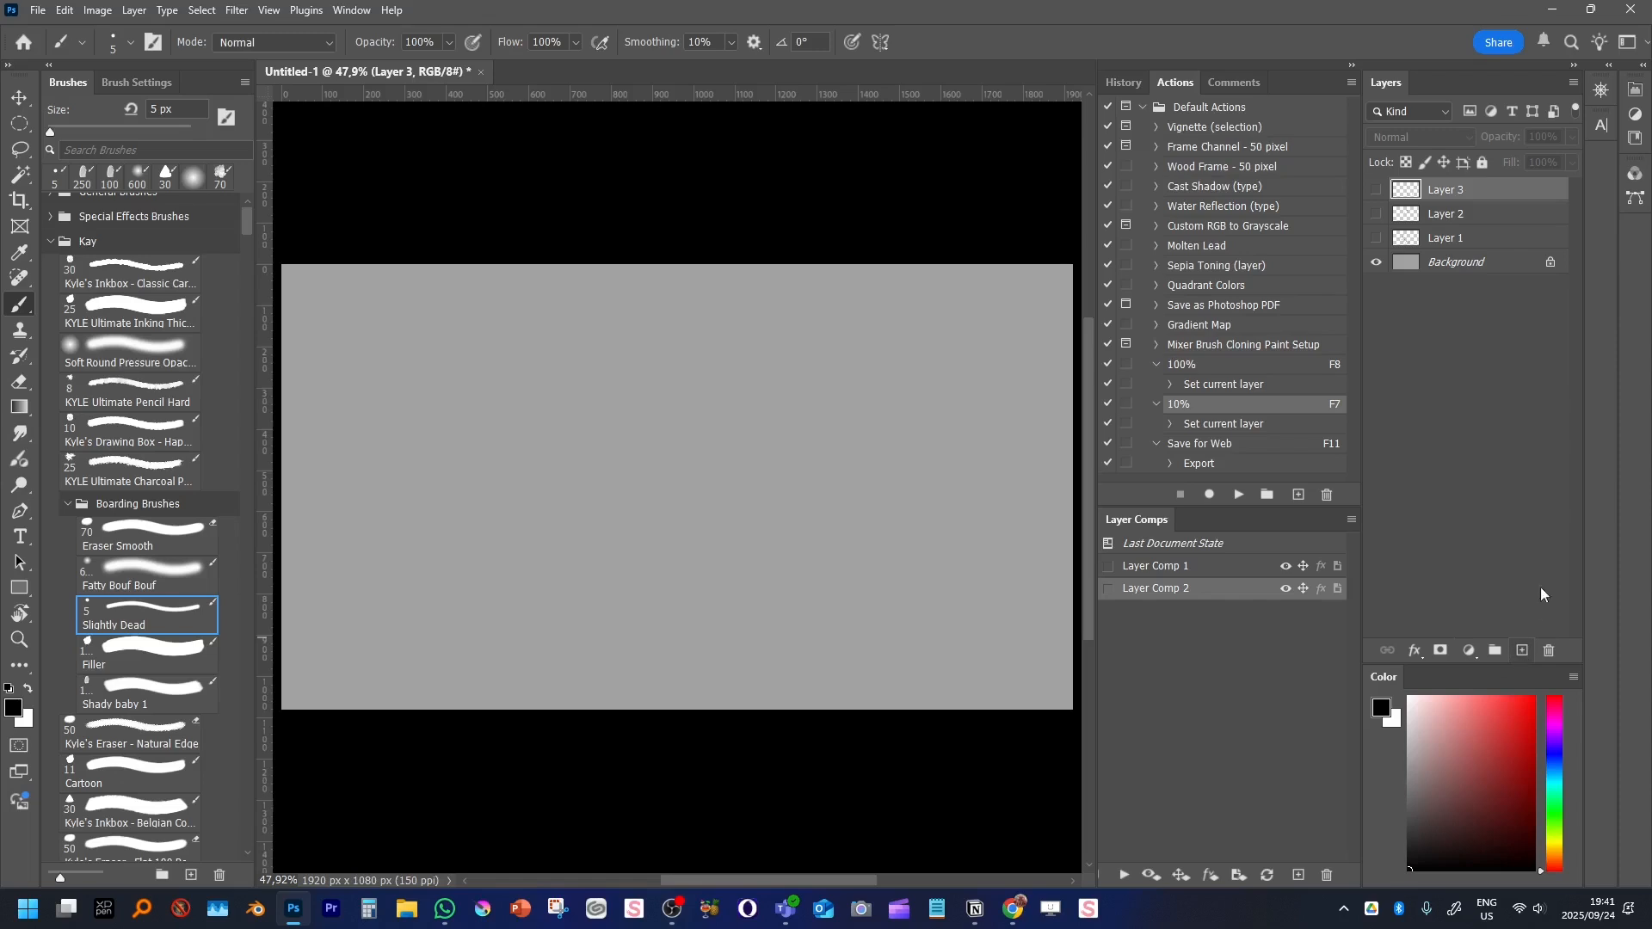
left_click(1485, 243, "shift")
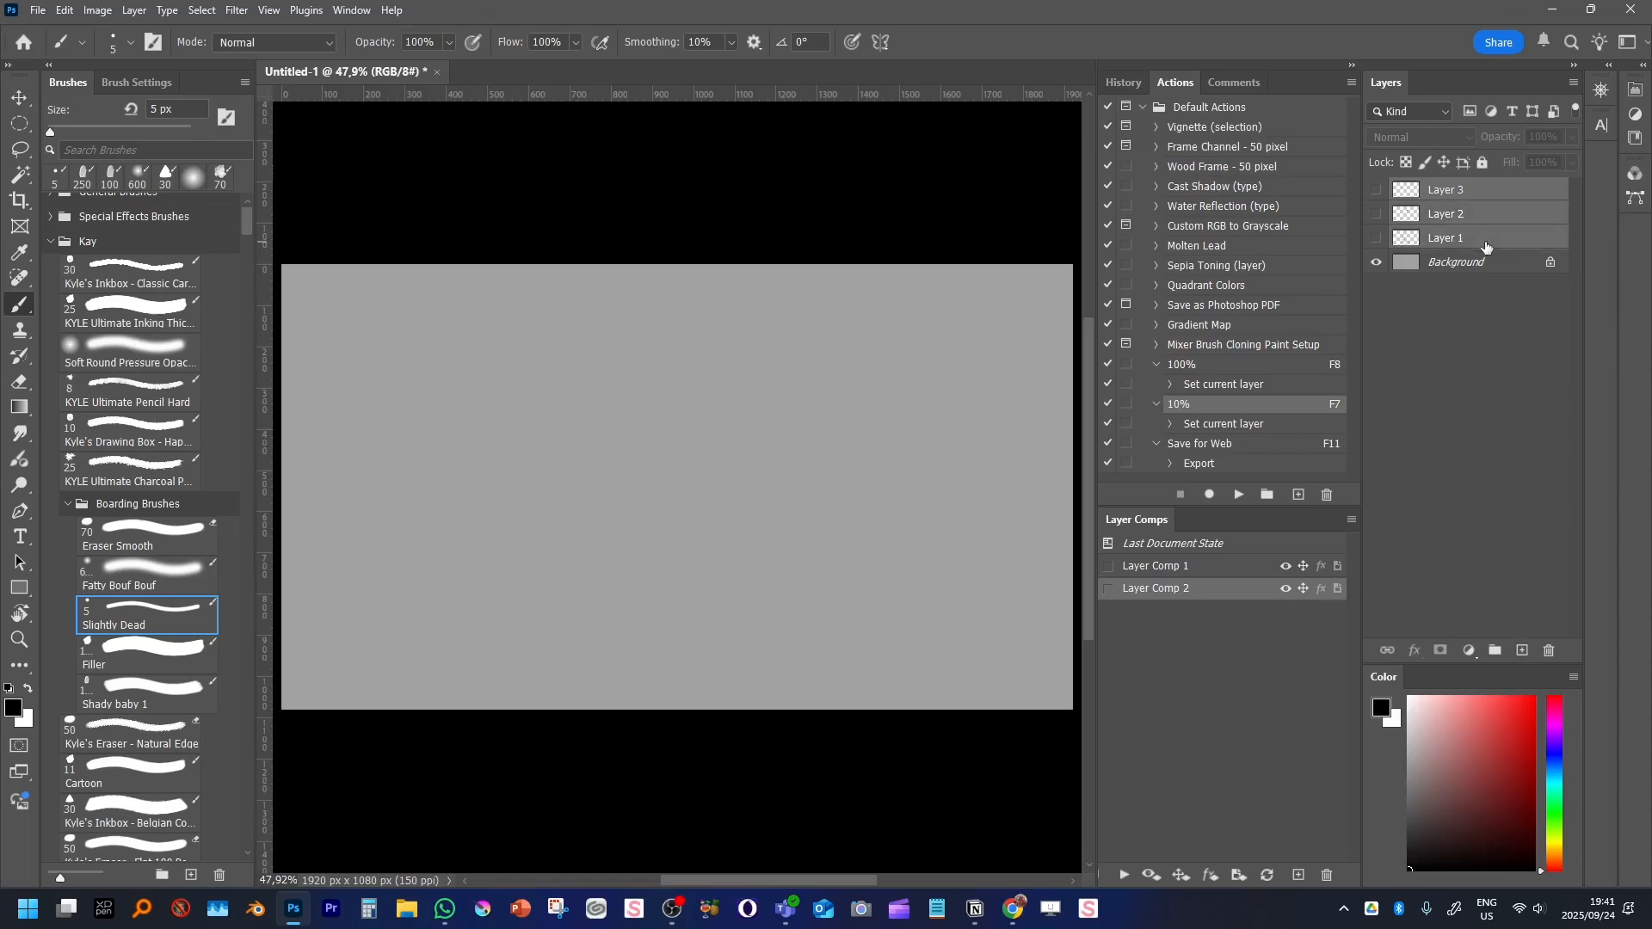
left_click(1549, 644)
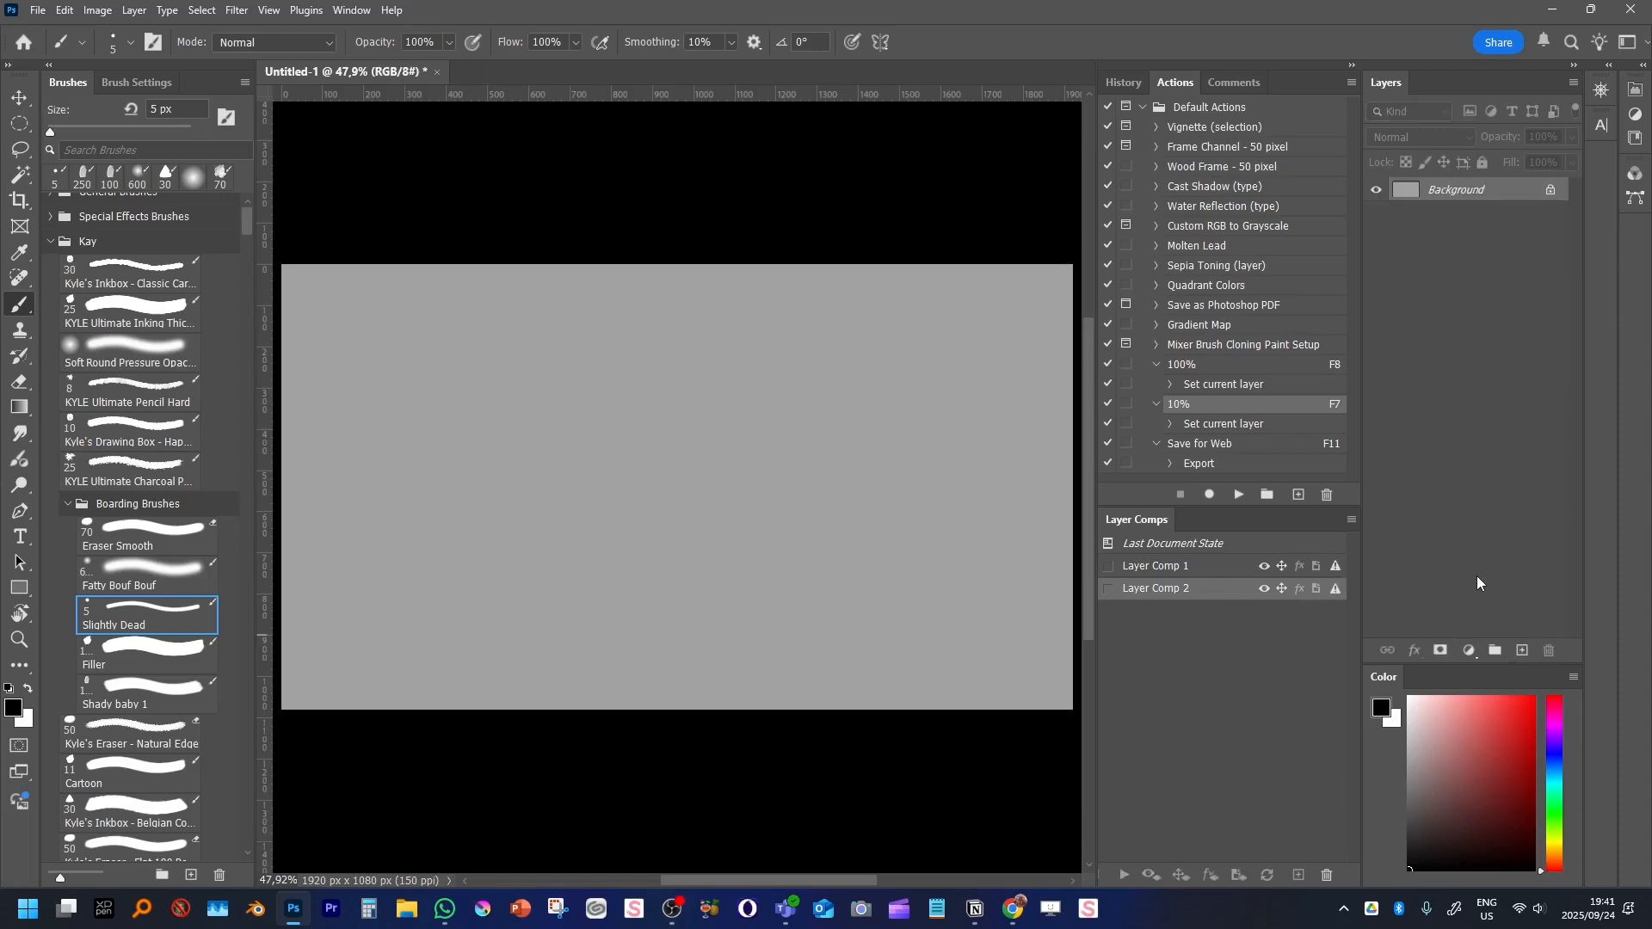
Dock Layer Comps into the same group as History, Actions and Comments, and increase the brush size to 9 px
left_click_drag(1148, 527, 1129, 75)
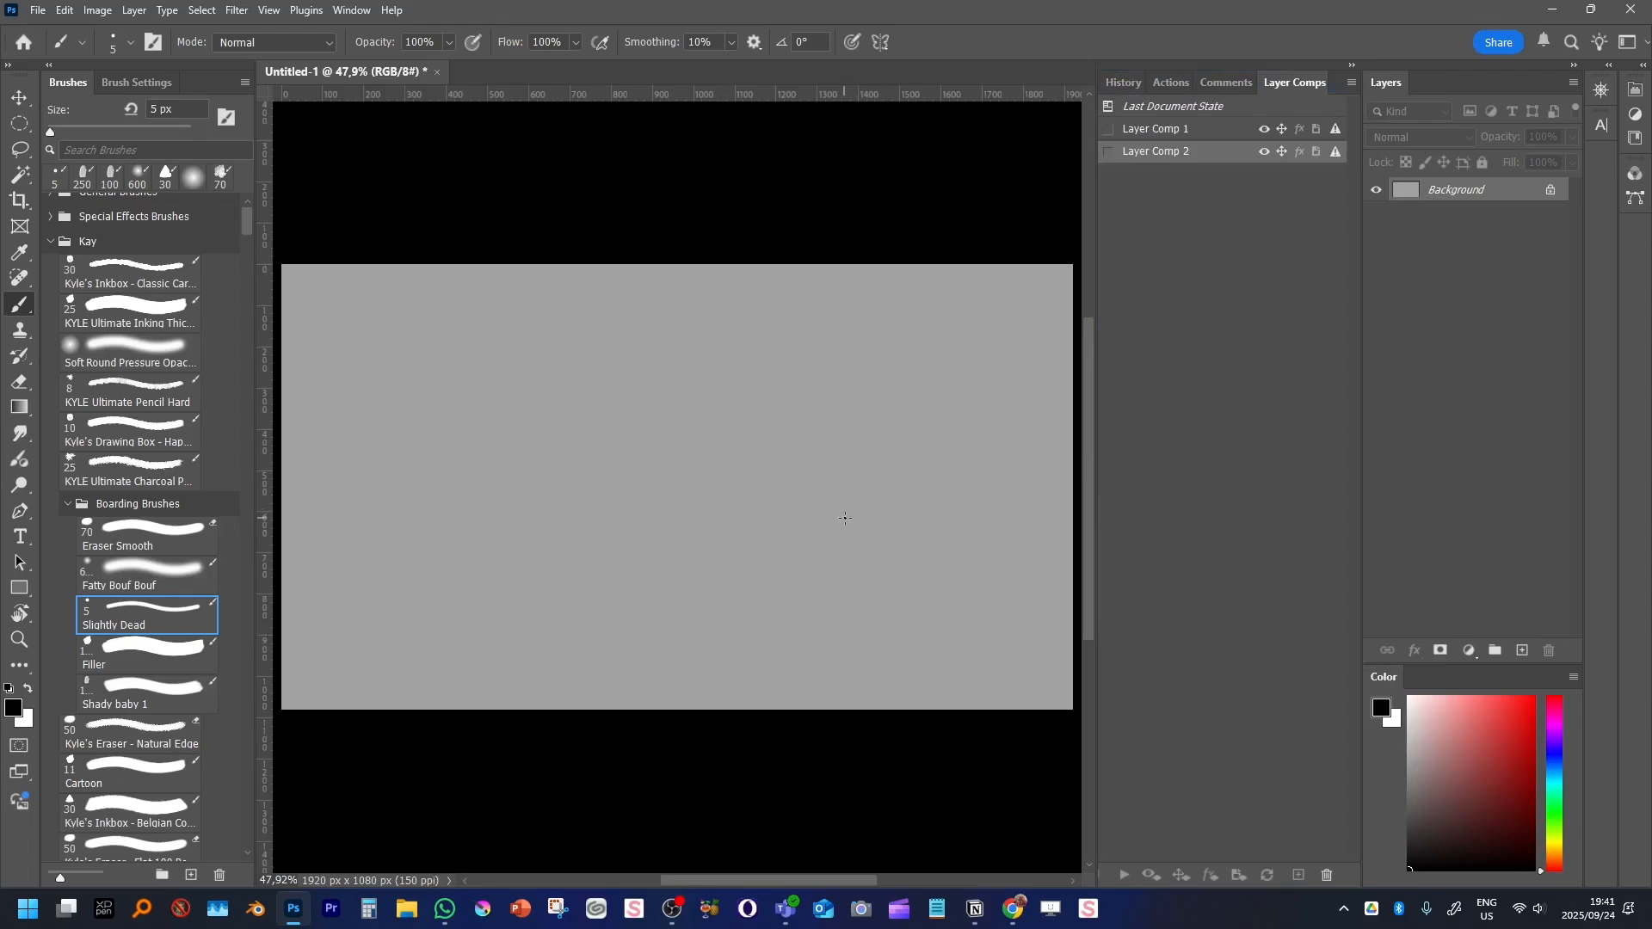
key("bracketright")
key("bracketright")
key("bracketright")
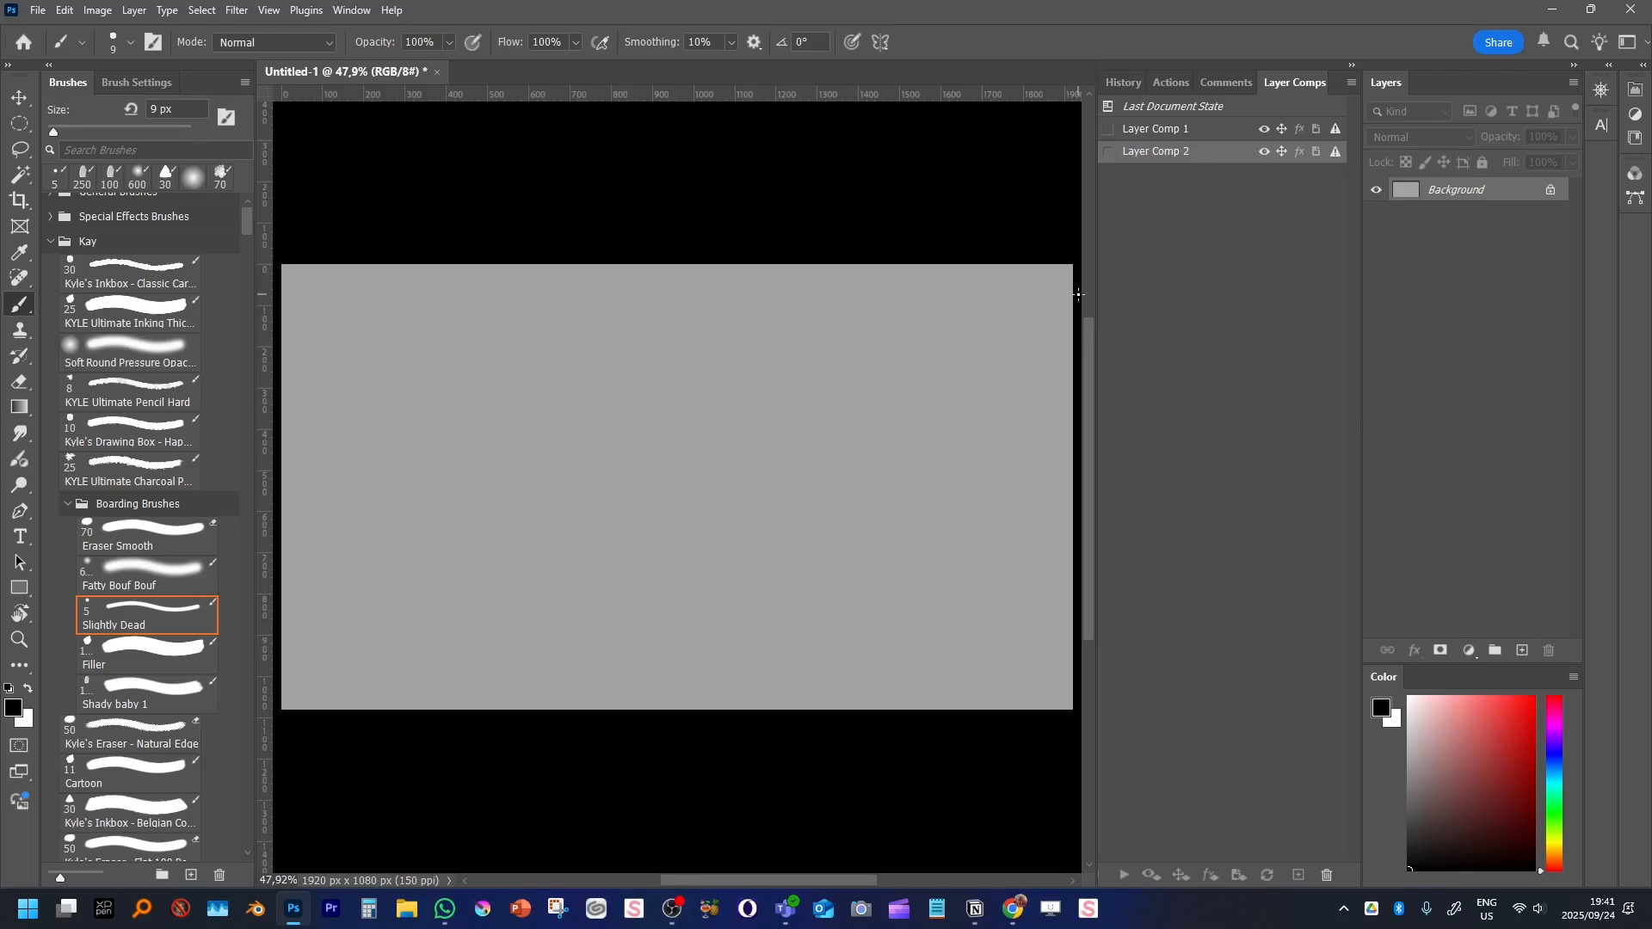
Add a new layer above the Background and apply Layer Comp 2 followed by Layer Comp 1
left_click(1520, 651)
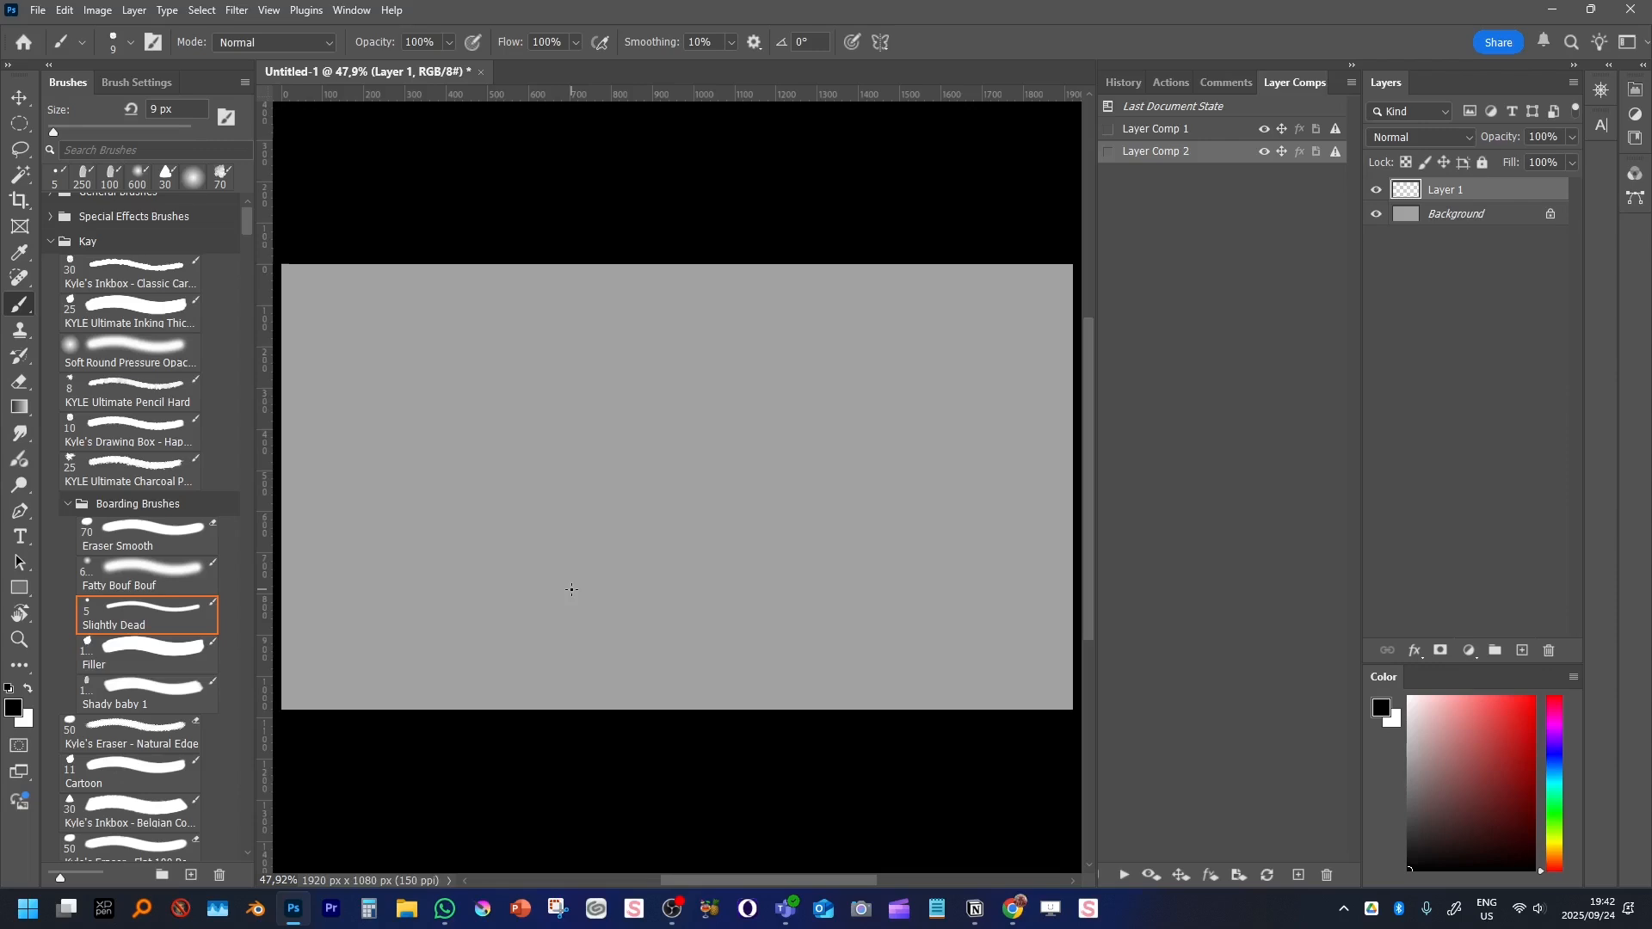
left_click(1109, 152)
left_click(1109, 130)
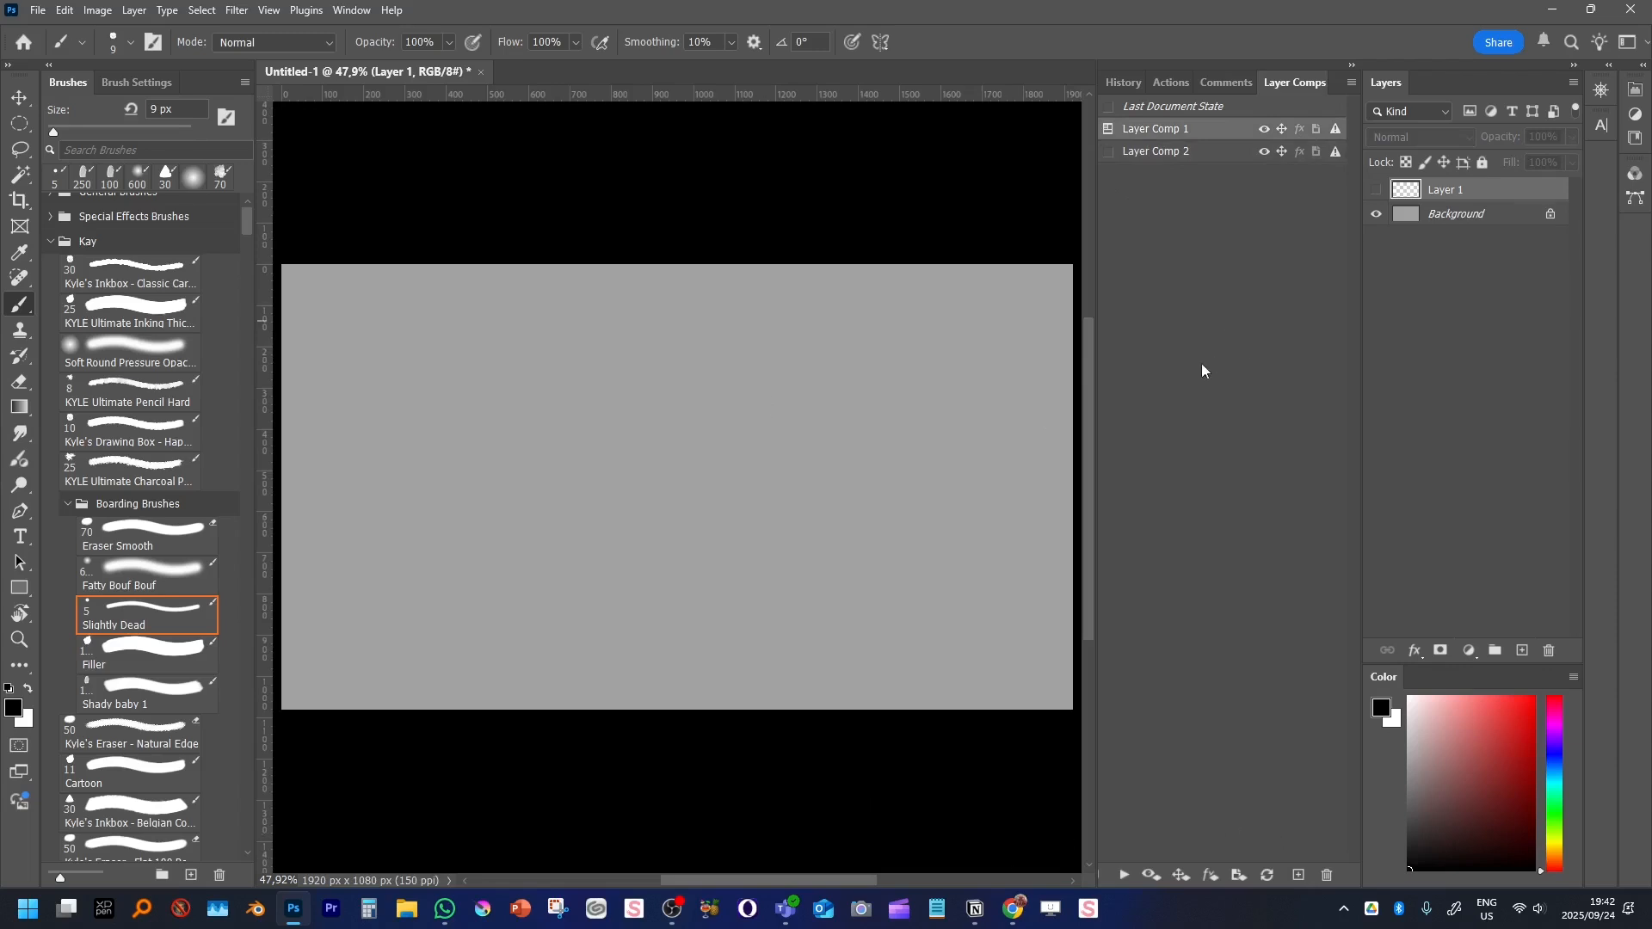
Look over the new layer comp options, the list of available panels and the Layer Comps controls at a wider panel width
left_click(1299, 875)
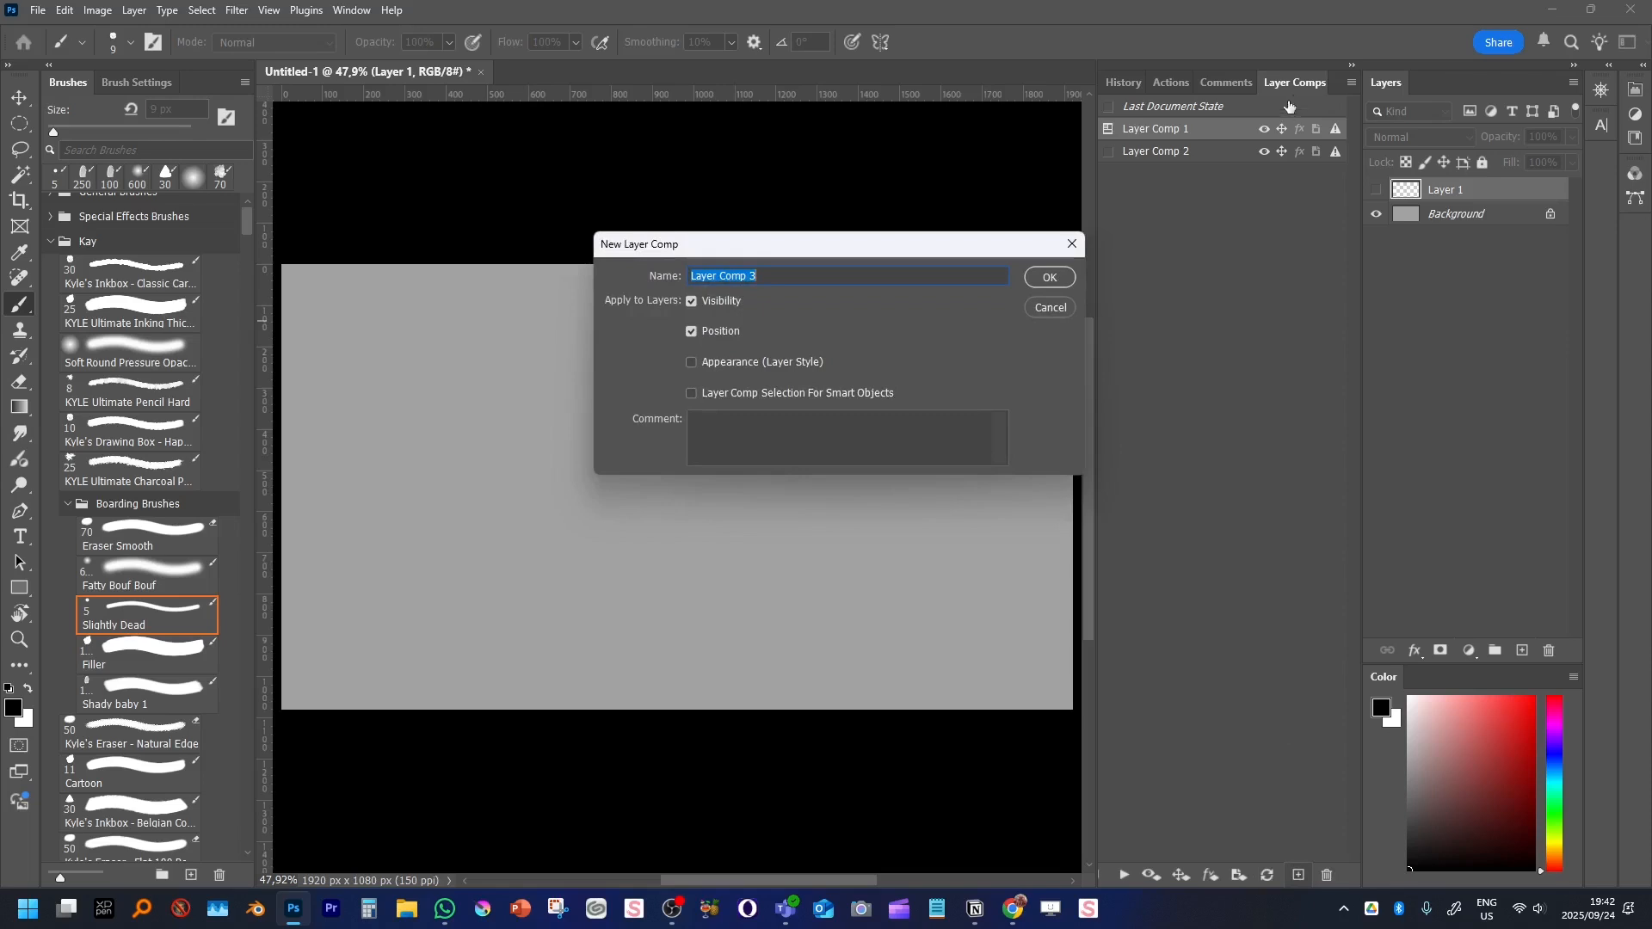
left_click(1051, 310)
left_click(352, 9)
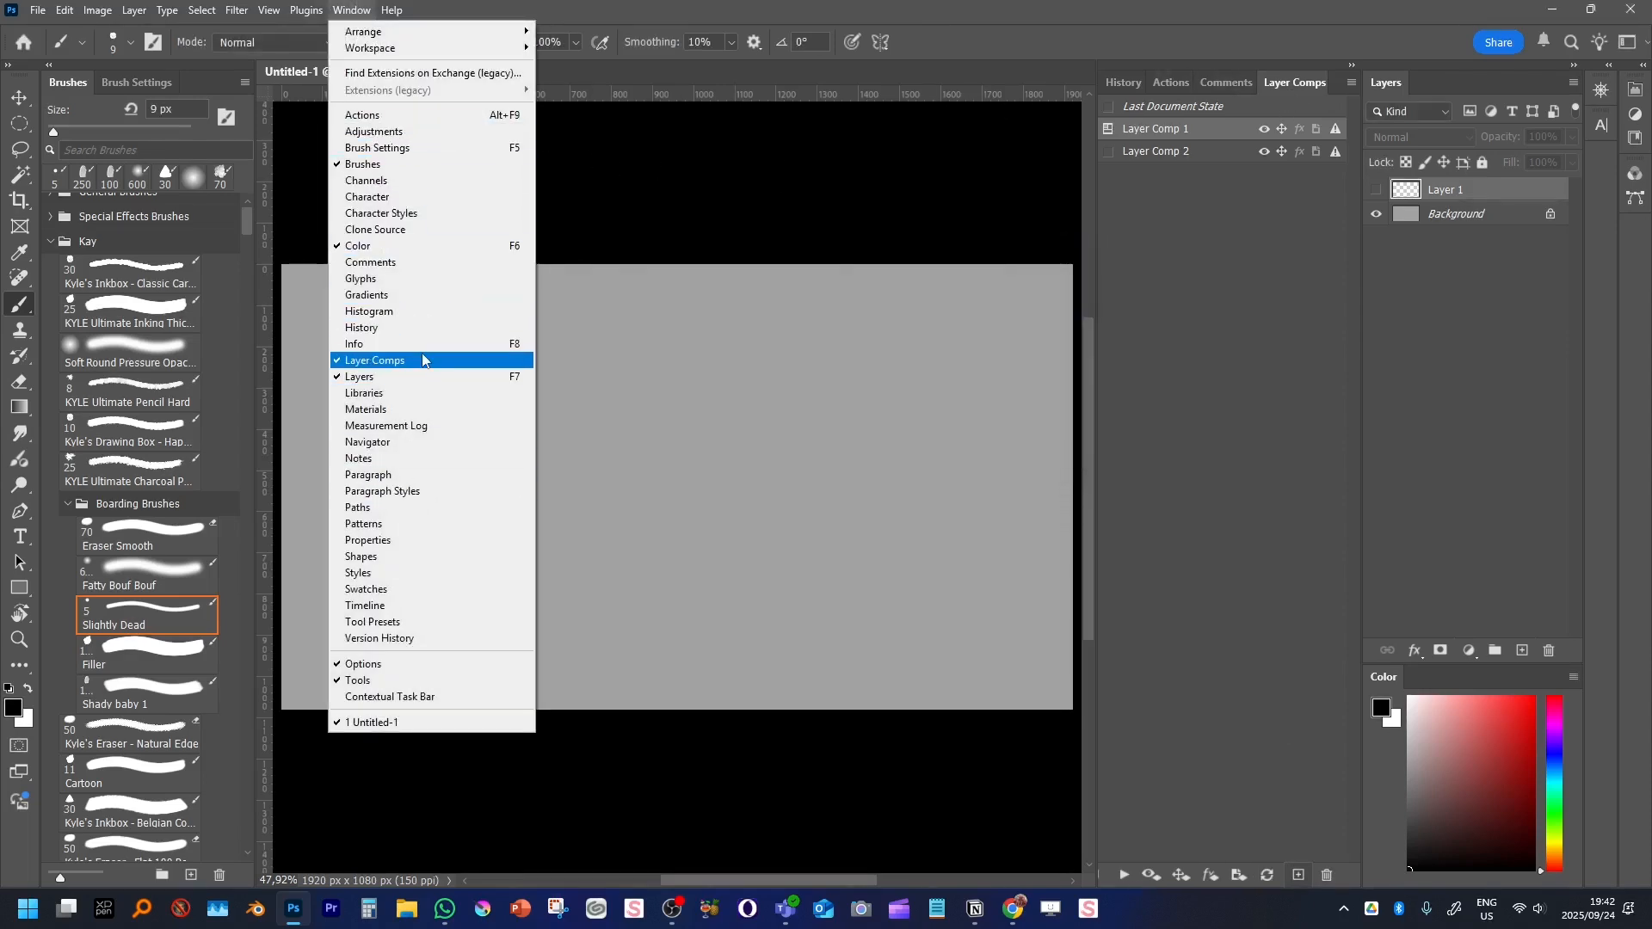
left_click(1319, 835)
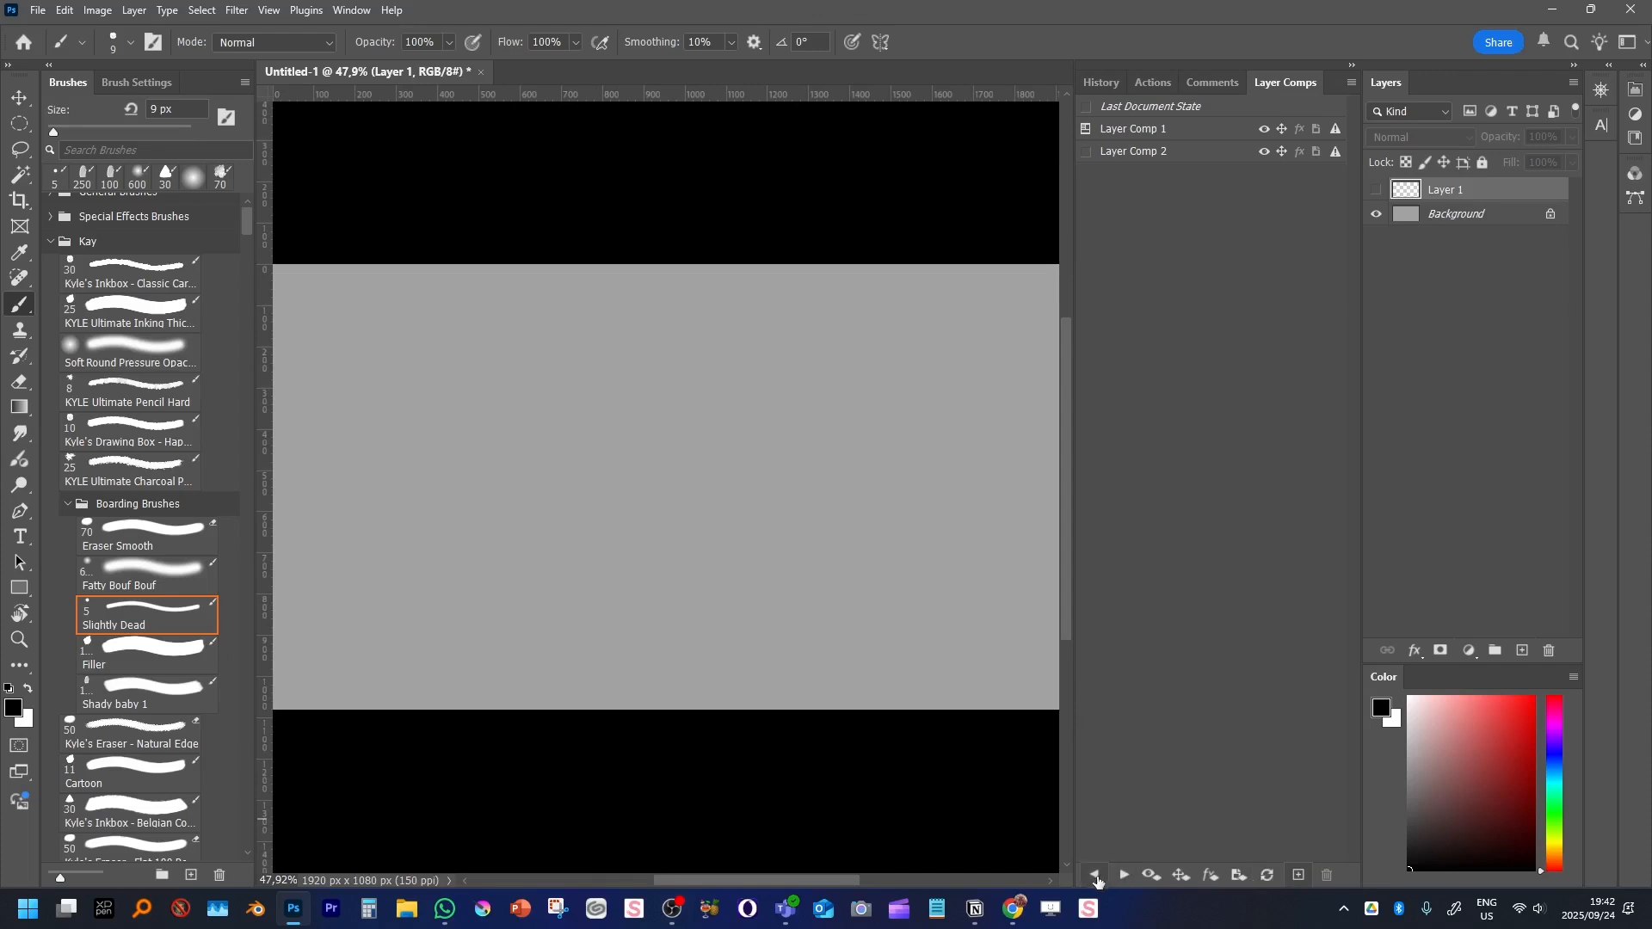
left_click_drag(1073, 651, 1115, 641)
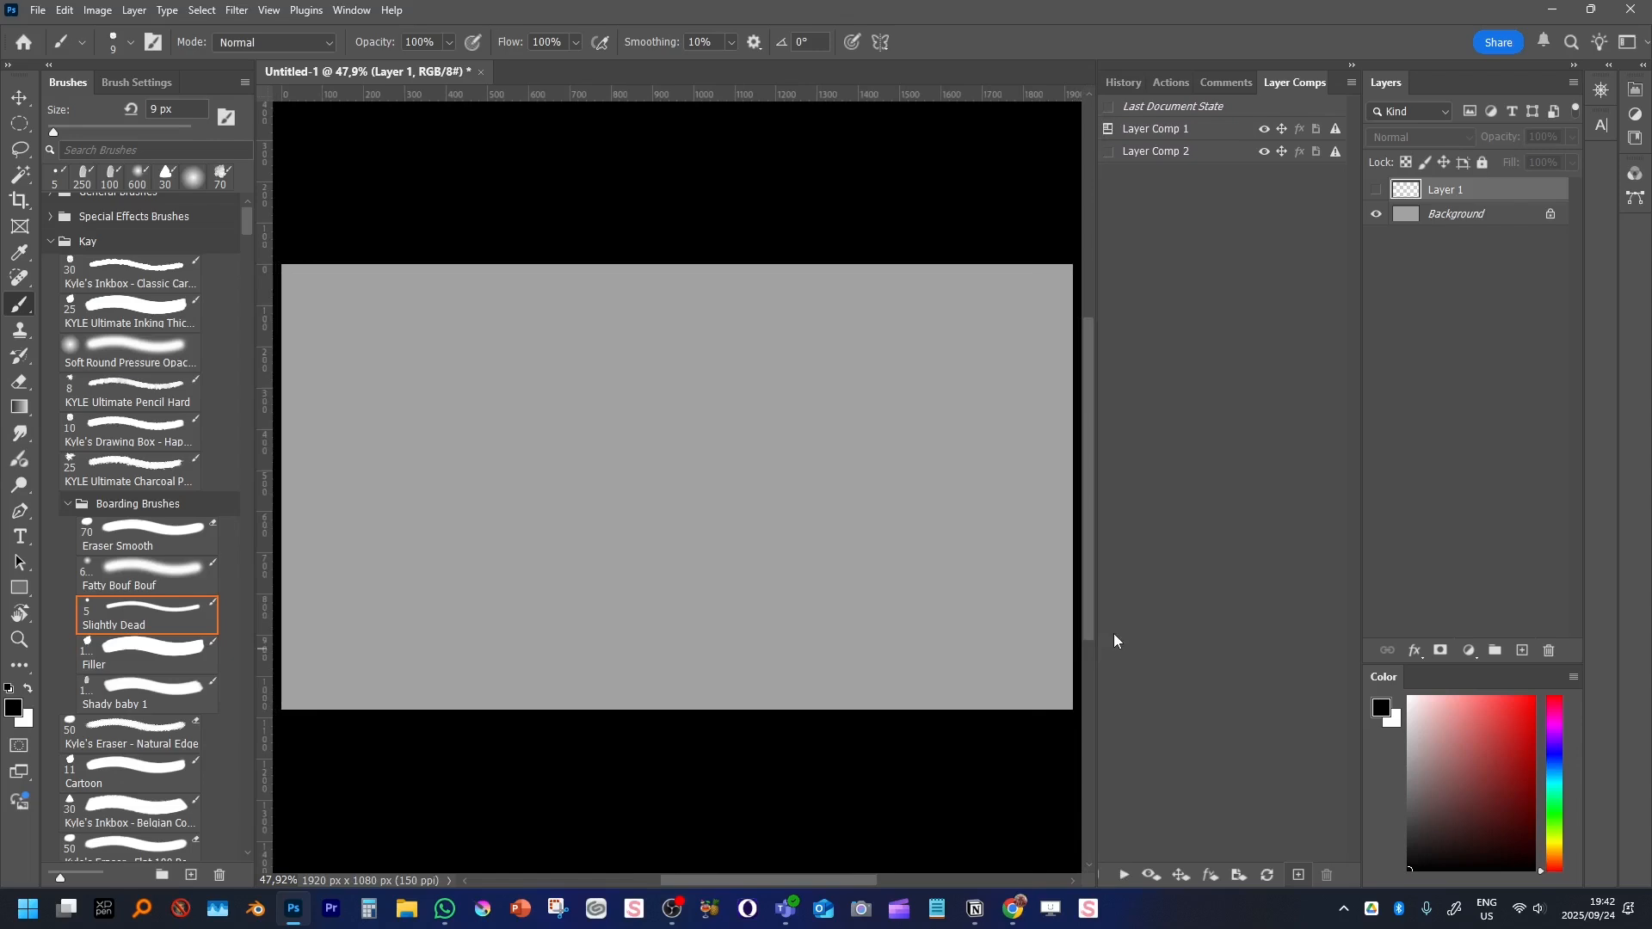
Show Layer 1 and draw a wavy hill line with a straight horizon line beneath it across the canvas
left_click(1376, 191)
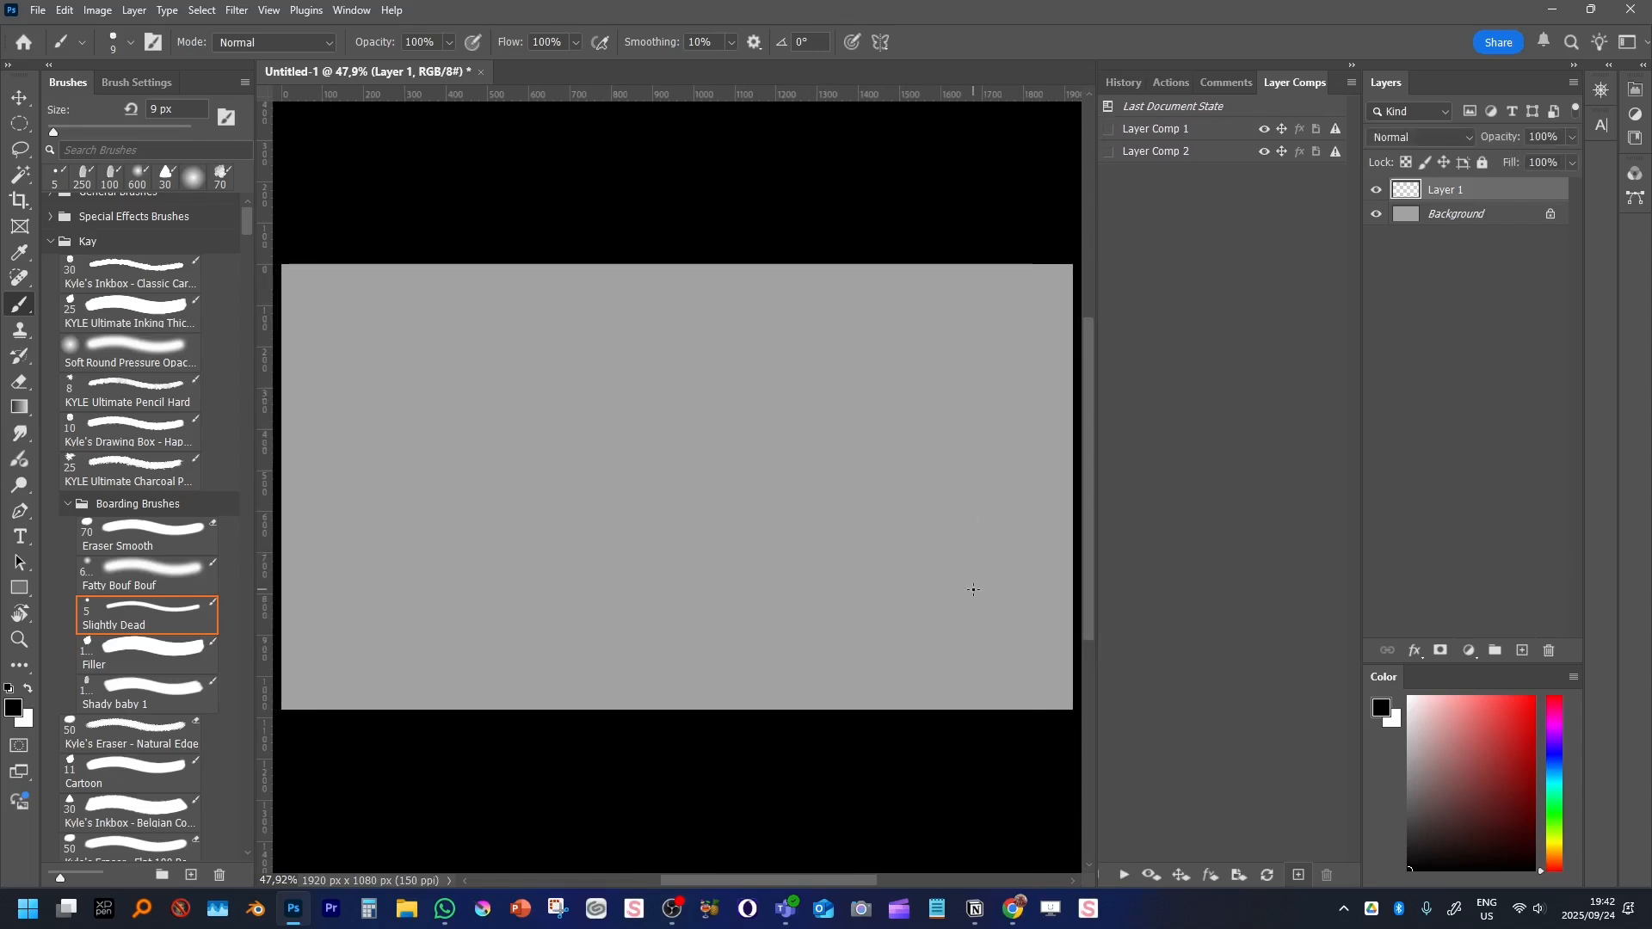
mouse_move(280, 584)
left_mouse_down()
mouse_move(653, 522)
mouse_move(840, 554)
mouse_move(1076, 559)
left_mouse_up()
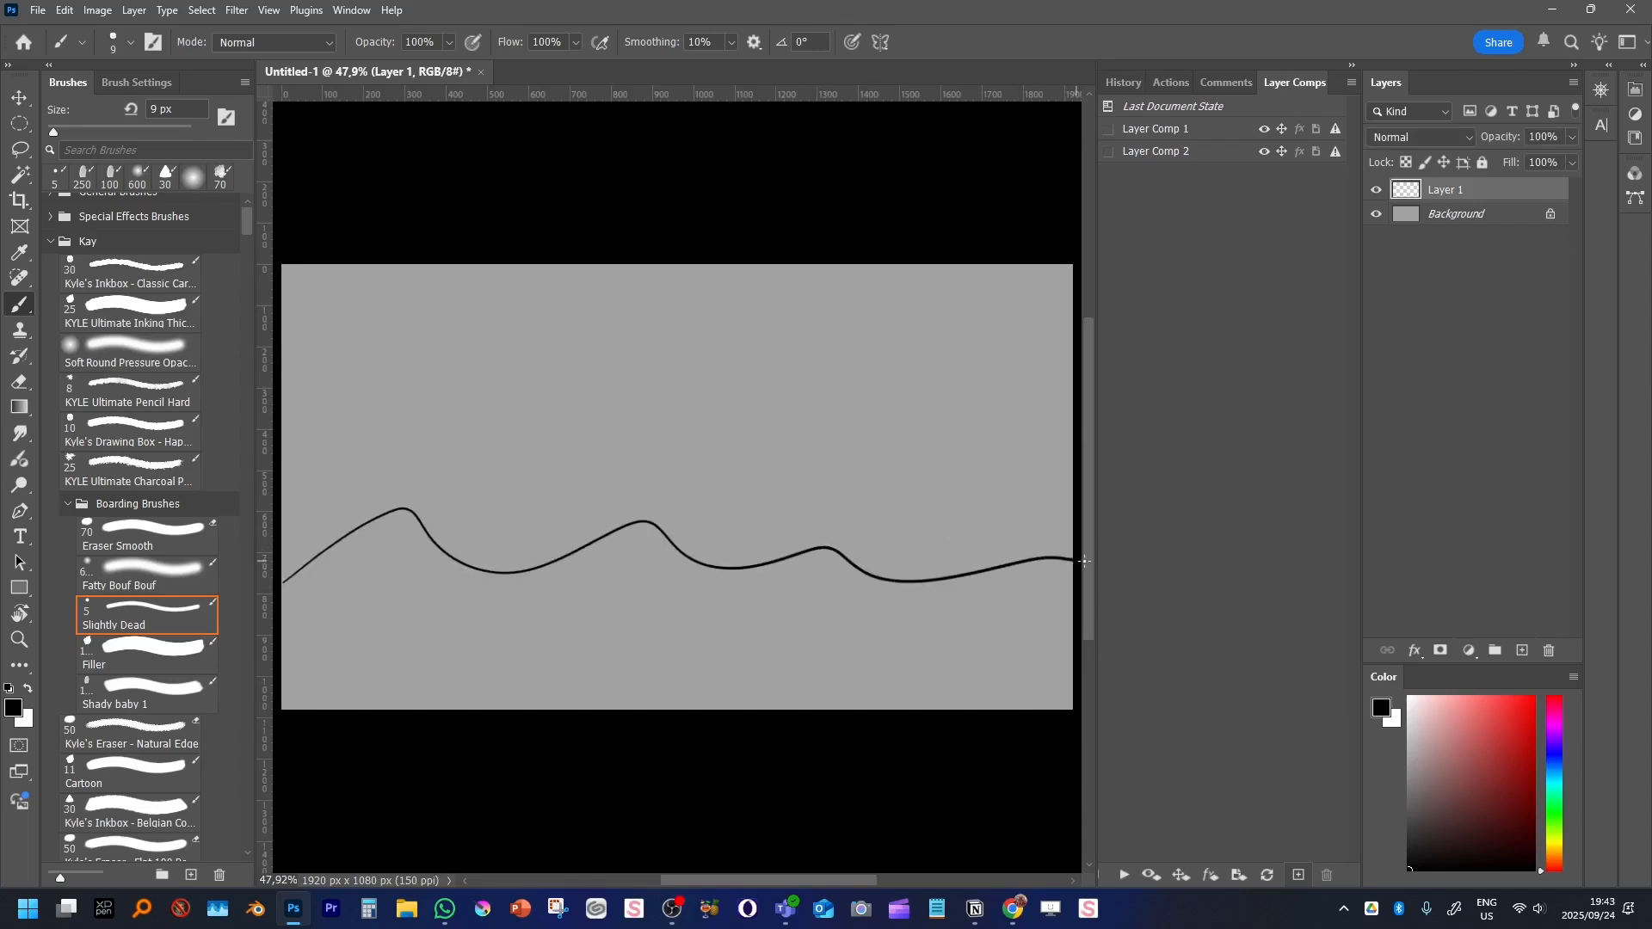
left_click_drag(302, 614, 1074, 611)
Draw perspective lines fanning out from the horizon toward the lower edge of the canvas
left_click_drag(547, 589, 403, 710)
left_click_drag(609, 598, 589, 710)
left_click_drag(711, 601, 731, 710)
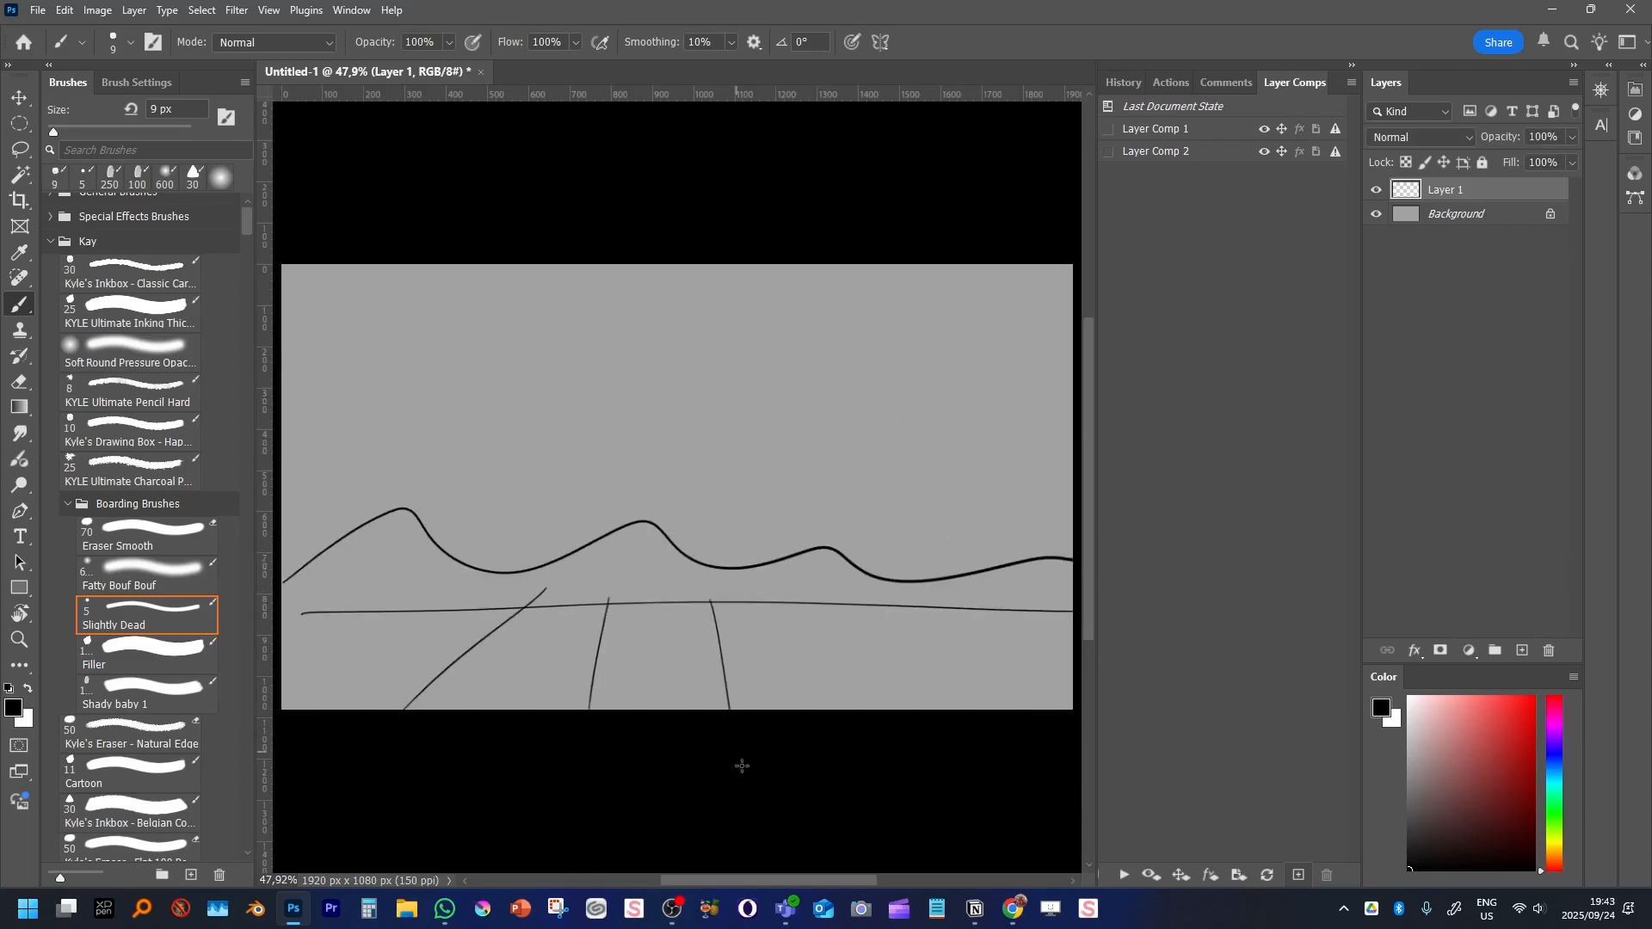
left_click_drag(837, 609, 856, 649)
left_click_drag(912, 596, 1012, 710)
left_click_drag(1001, 610, 1074, 659)
left_click_drag(825, 601, 886, 710)
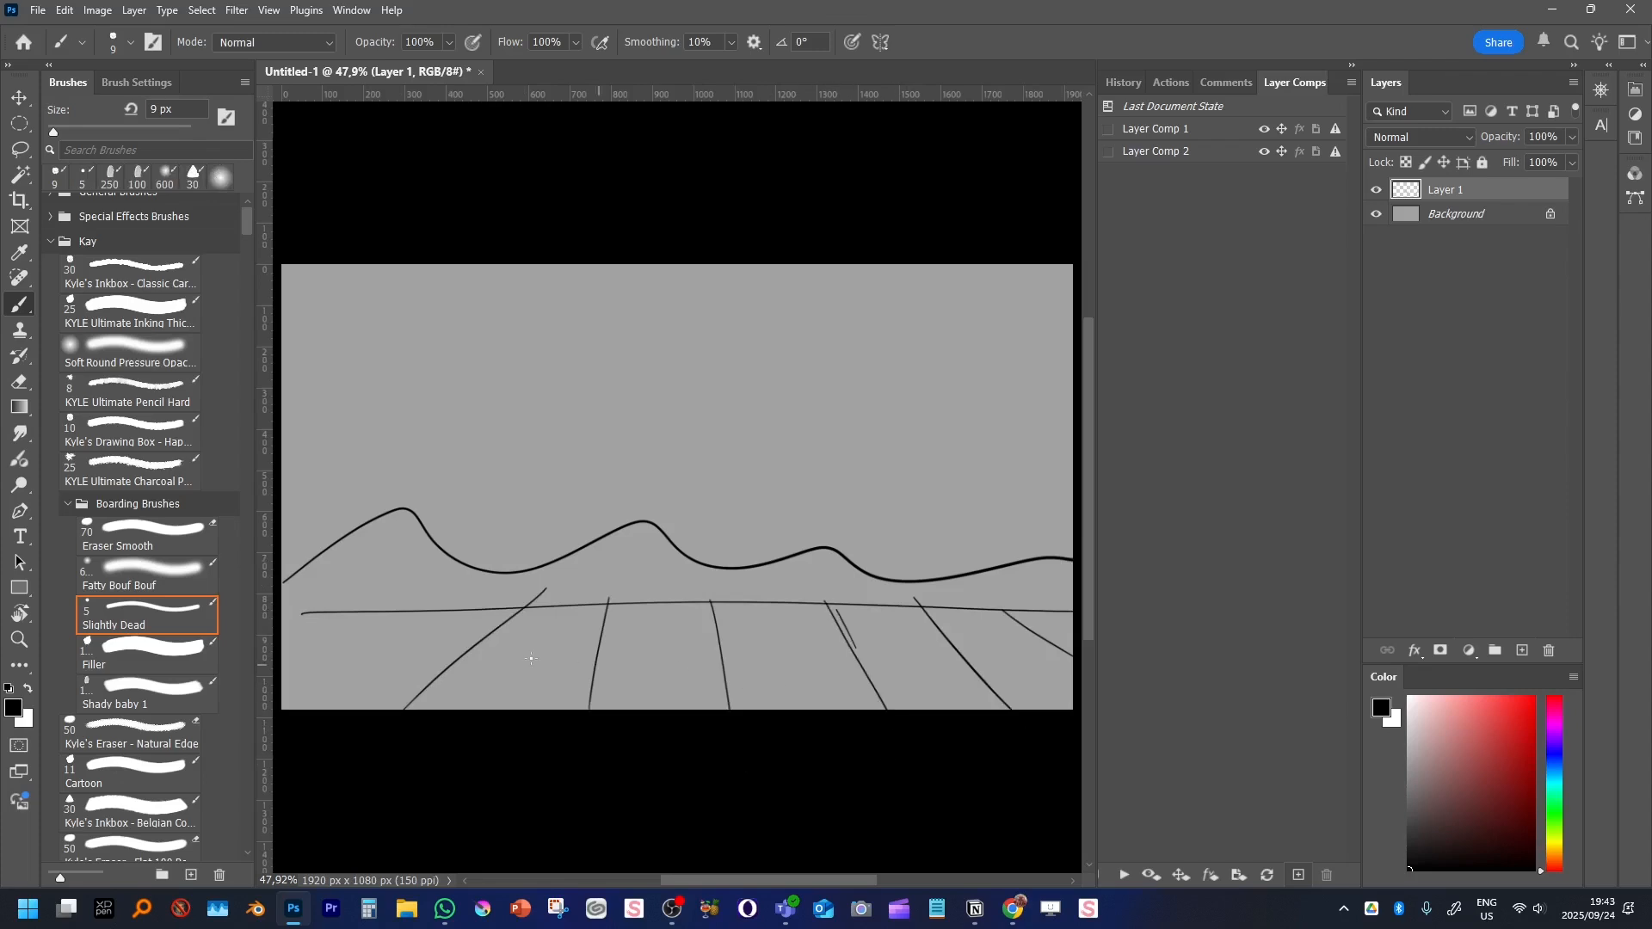
left_click_drag(413, 605, 282, 692)
Set Layer 1's opacity to 10%, update Layer Comp 1, and check it by switching to Layer Comp 2 and back
key("1")
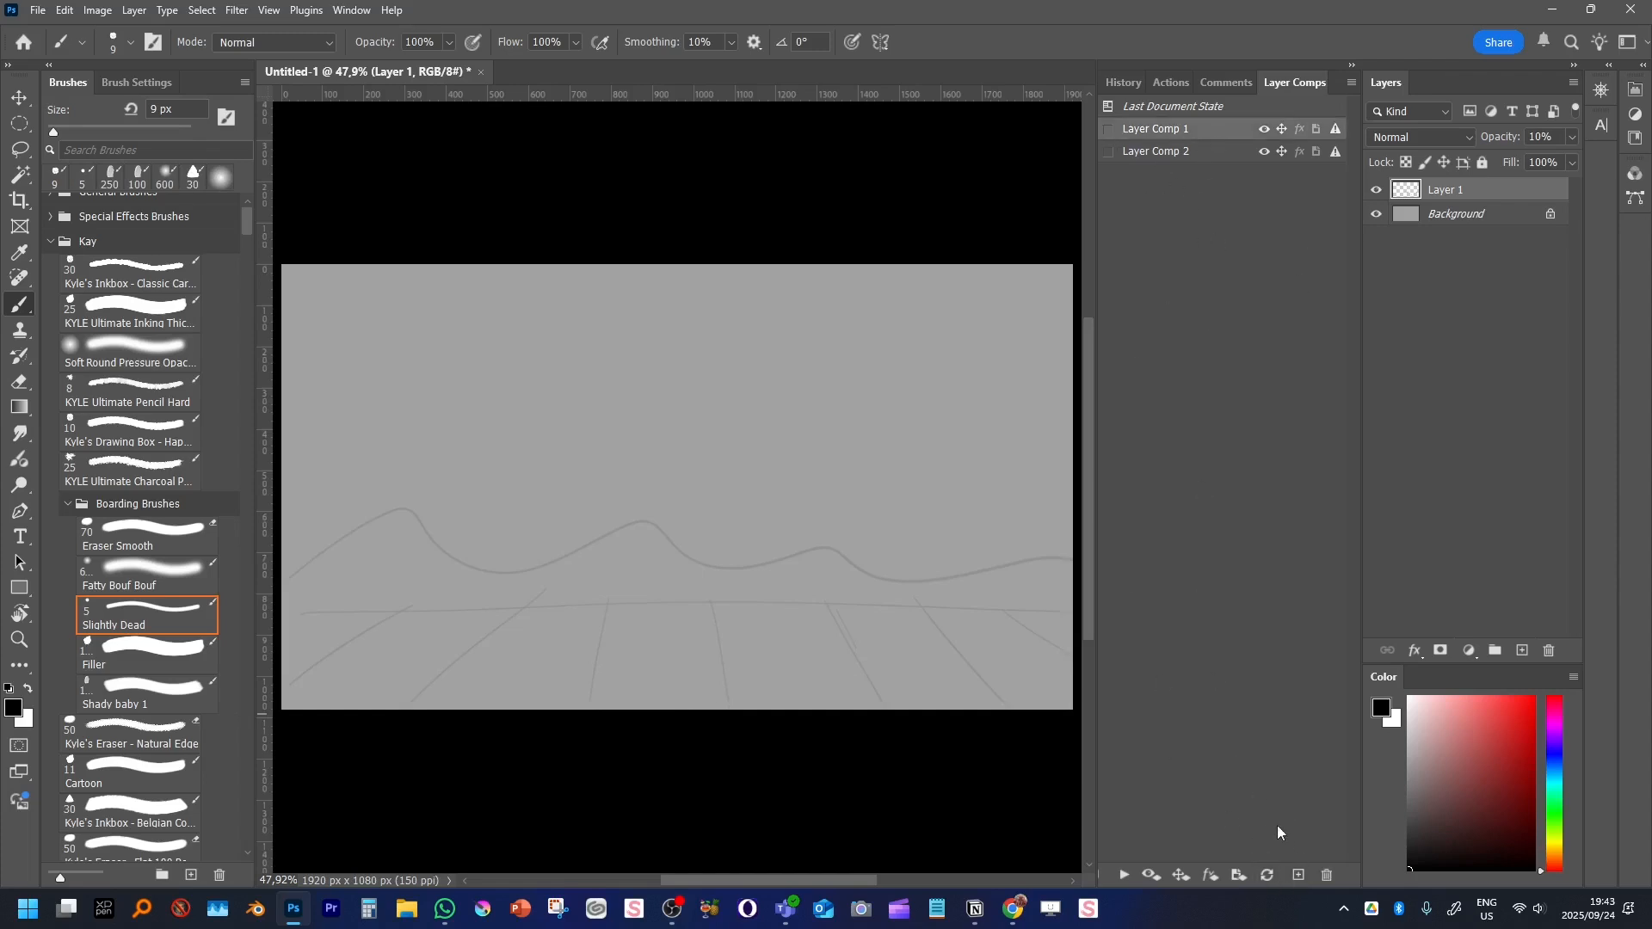
left_click(1267, 876)
left_click(1109, 151)
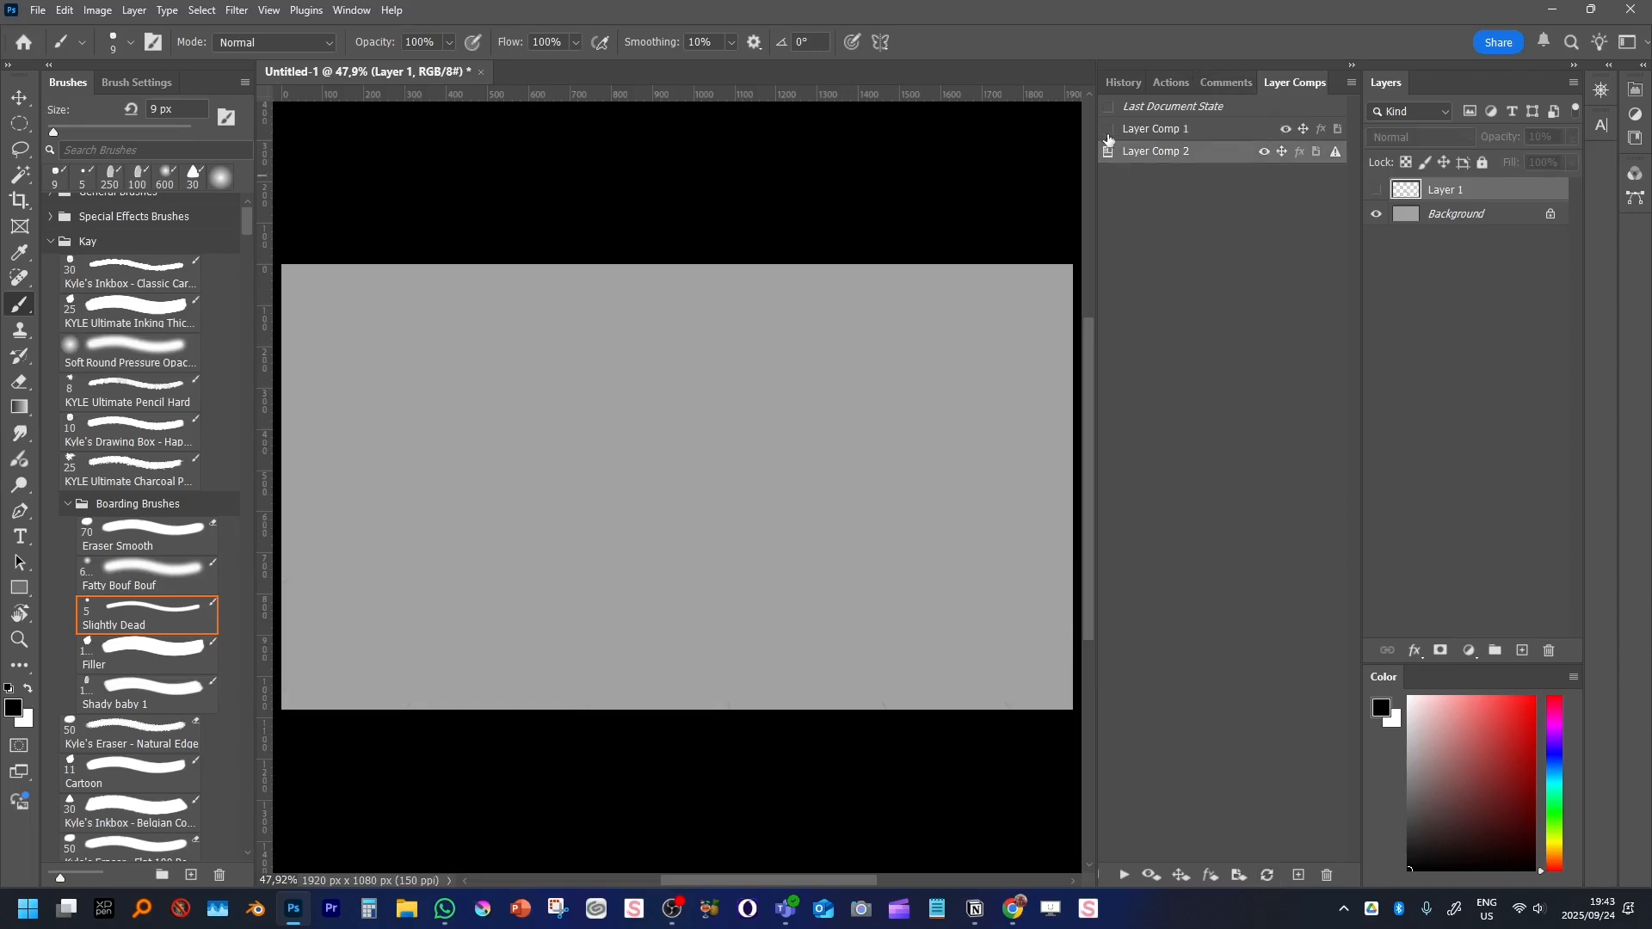
left_click(1109, 129)
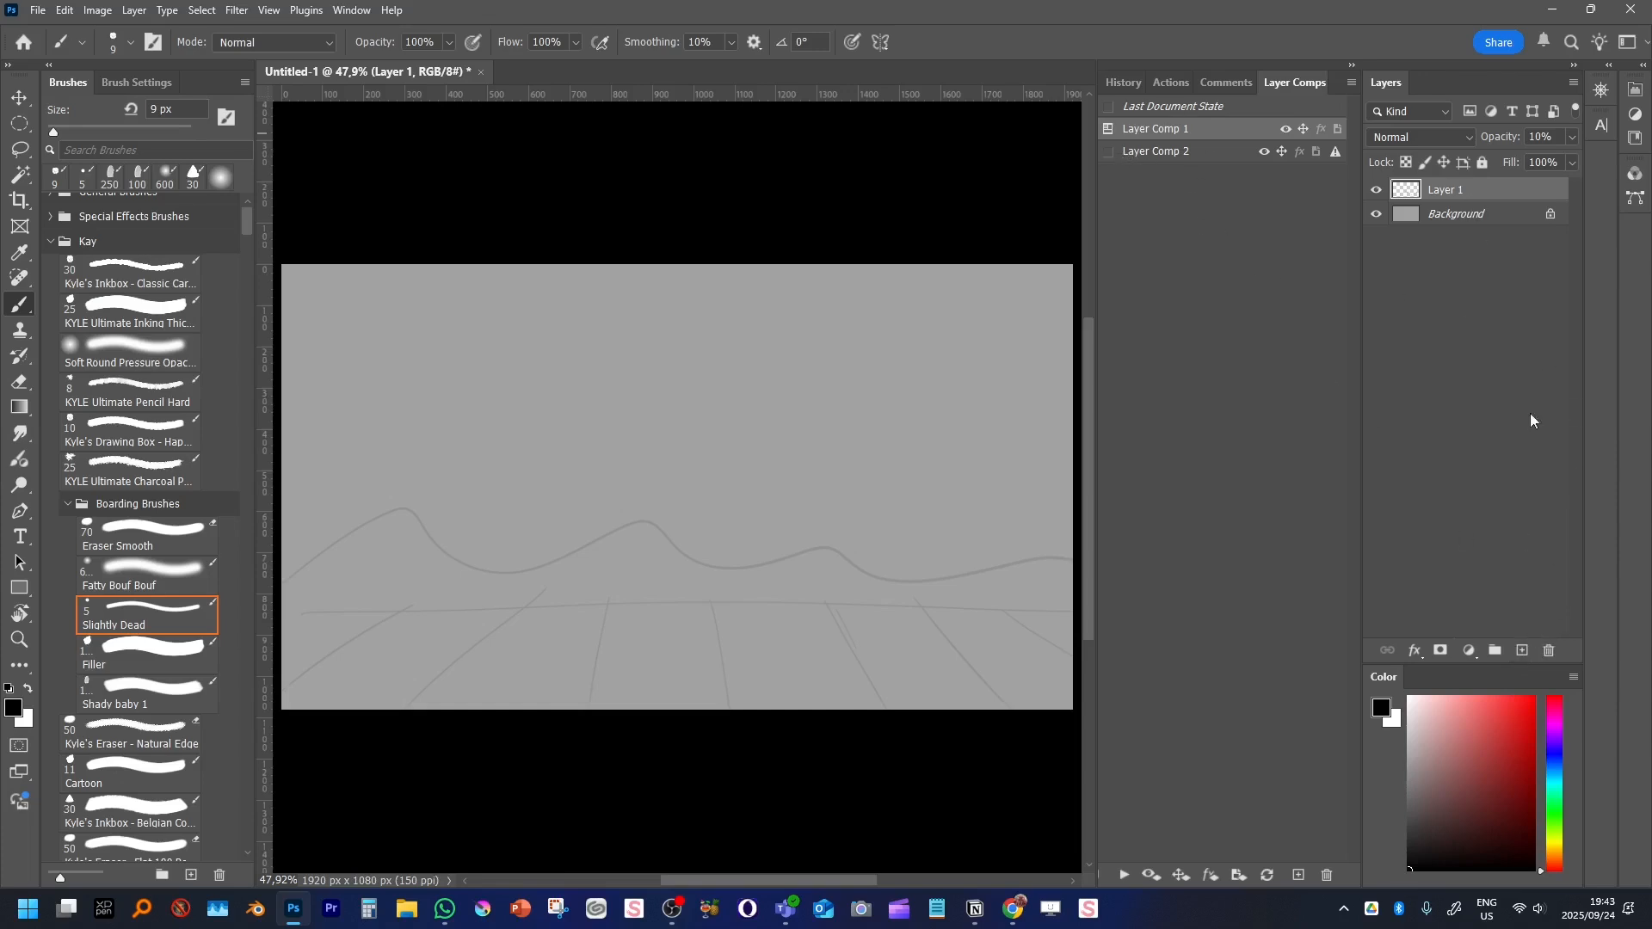
Add a new layer above Layer 1 and toggle Layer 1's visibility off and on
left_click(1524, 652)
left_click(1377, 214)
left_click(1377, 214)
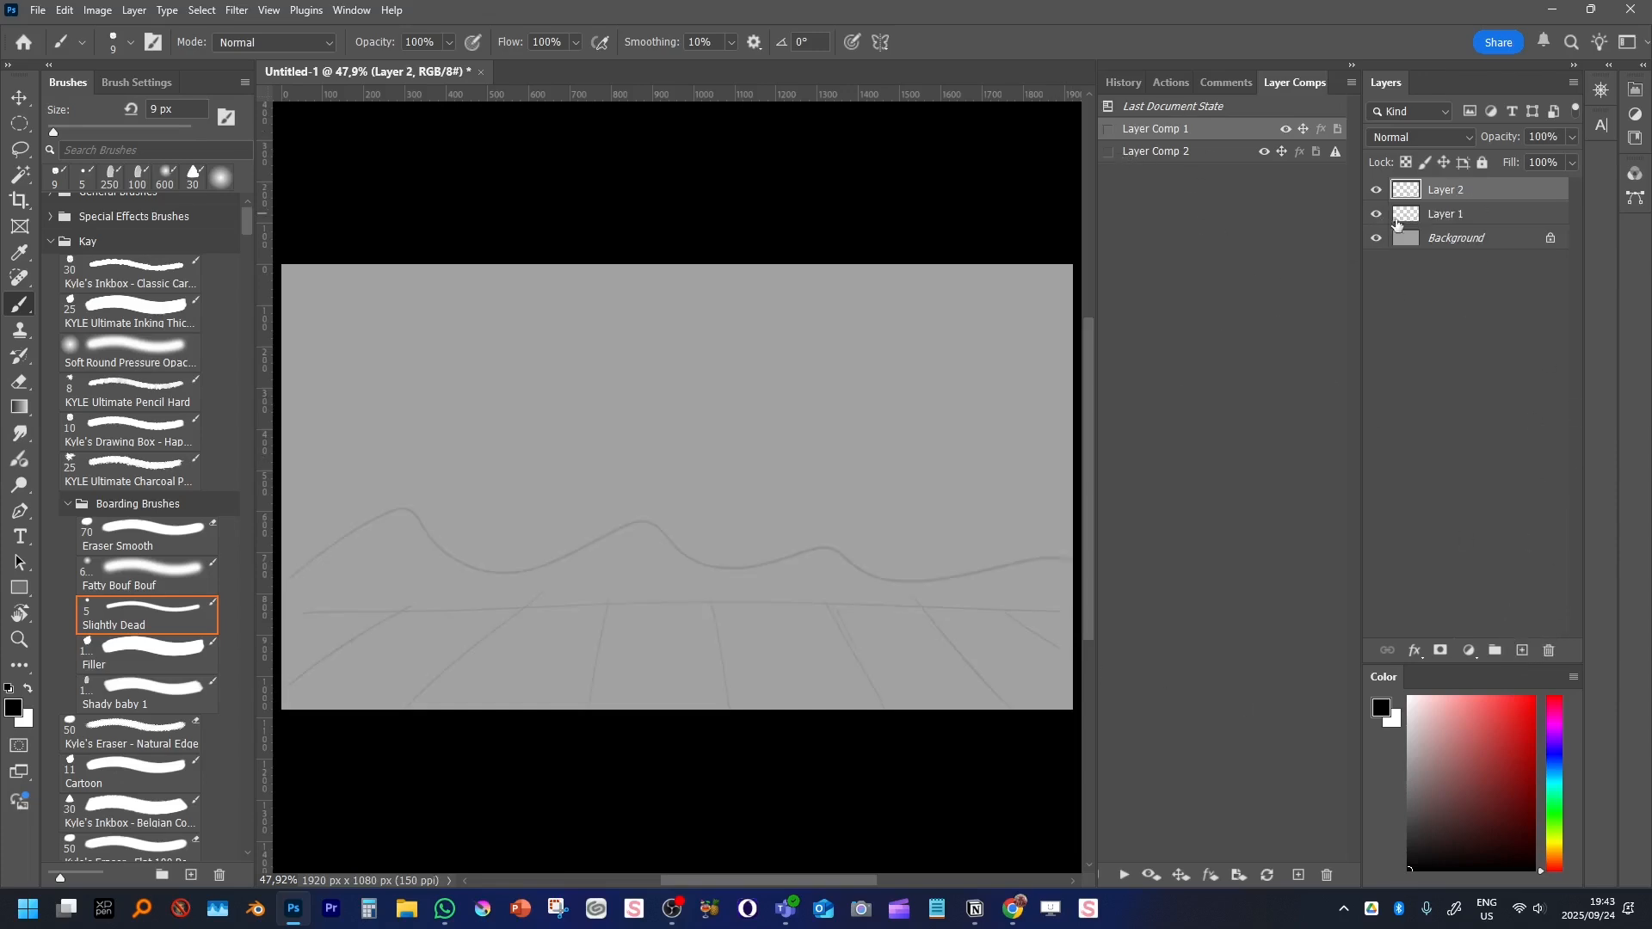
Rename Layer 1 as BG and deselect it
double_click(1446, 214)
type("BG")
left_click(1470, 358)
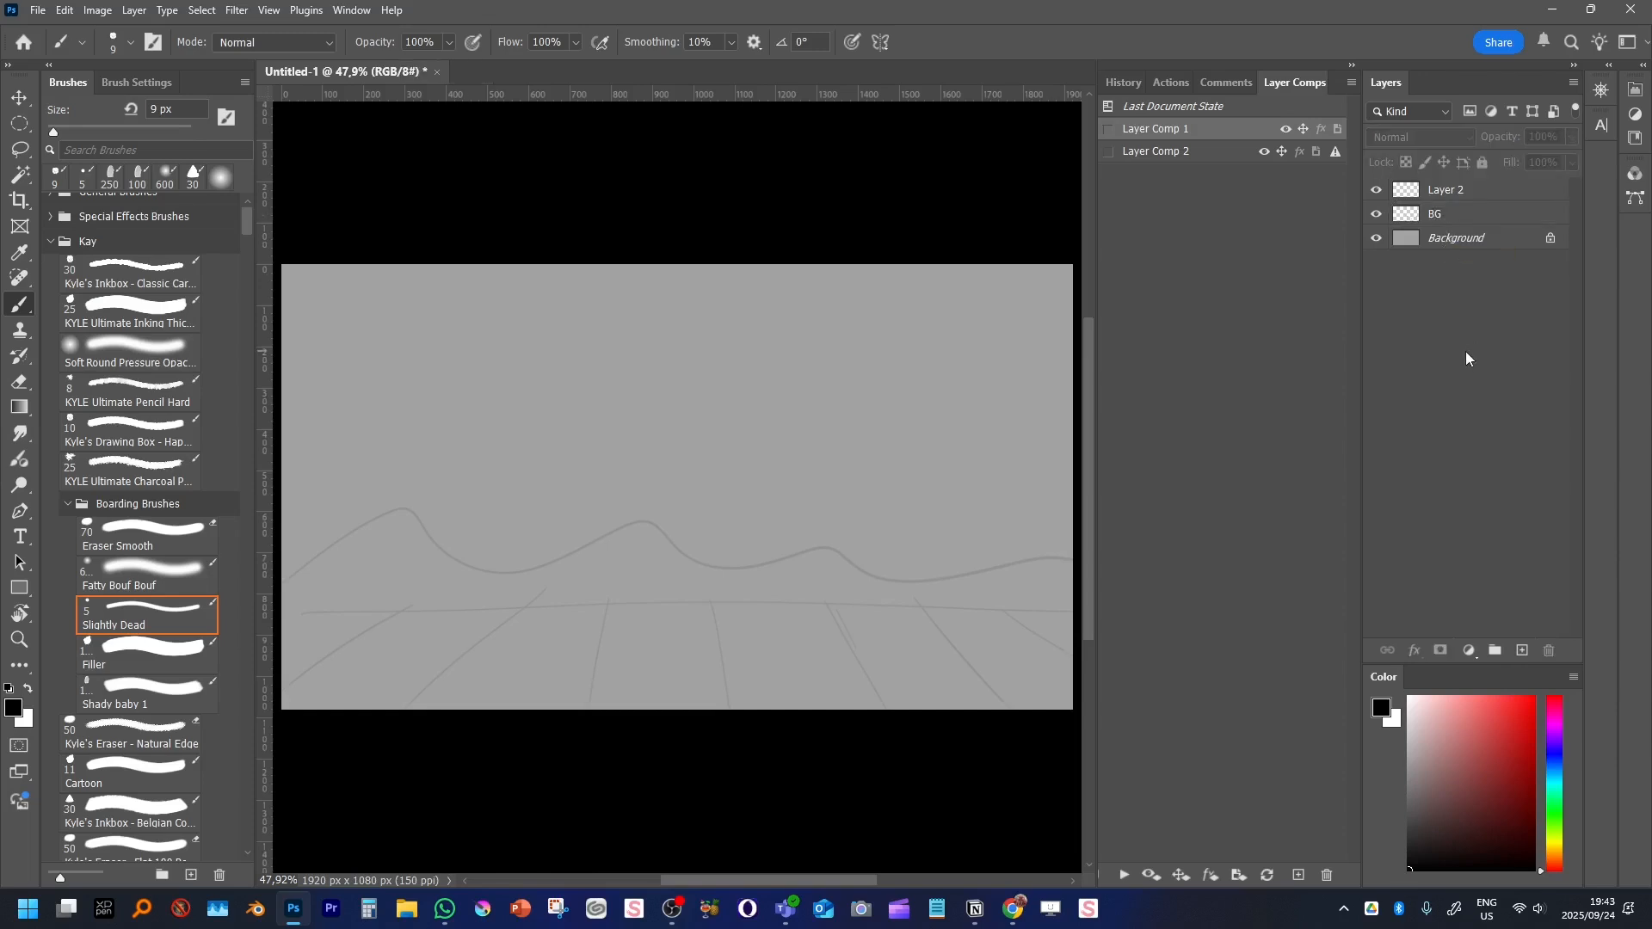
Draw a walking stick figure with a round smiling head on Layer 2, near the canvas's right side
left_click(1477, 191)
mouse_move(922, 381)
left_mouse_down()
mouse_move(921, 449)
mouse_move(838, 499)
mouse_move(903, 482)
mouse_move(914, 543)
mouse_move(972, 643)
mouse_move(954, 477)
mouse_move(998, 519)
left_mouse_up()
left_click_drag(998, 518, 953, 439)
left_click_drag(927, 379, 914, 422)
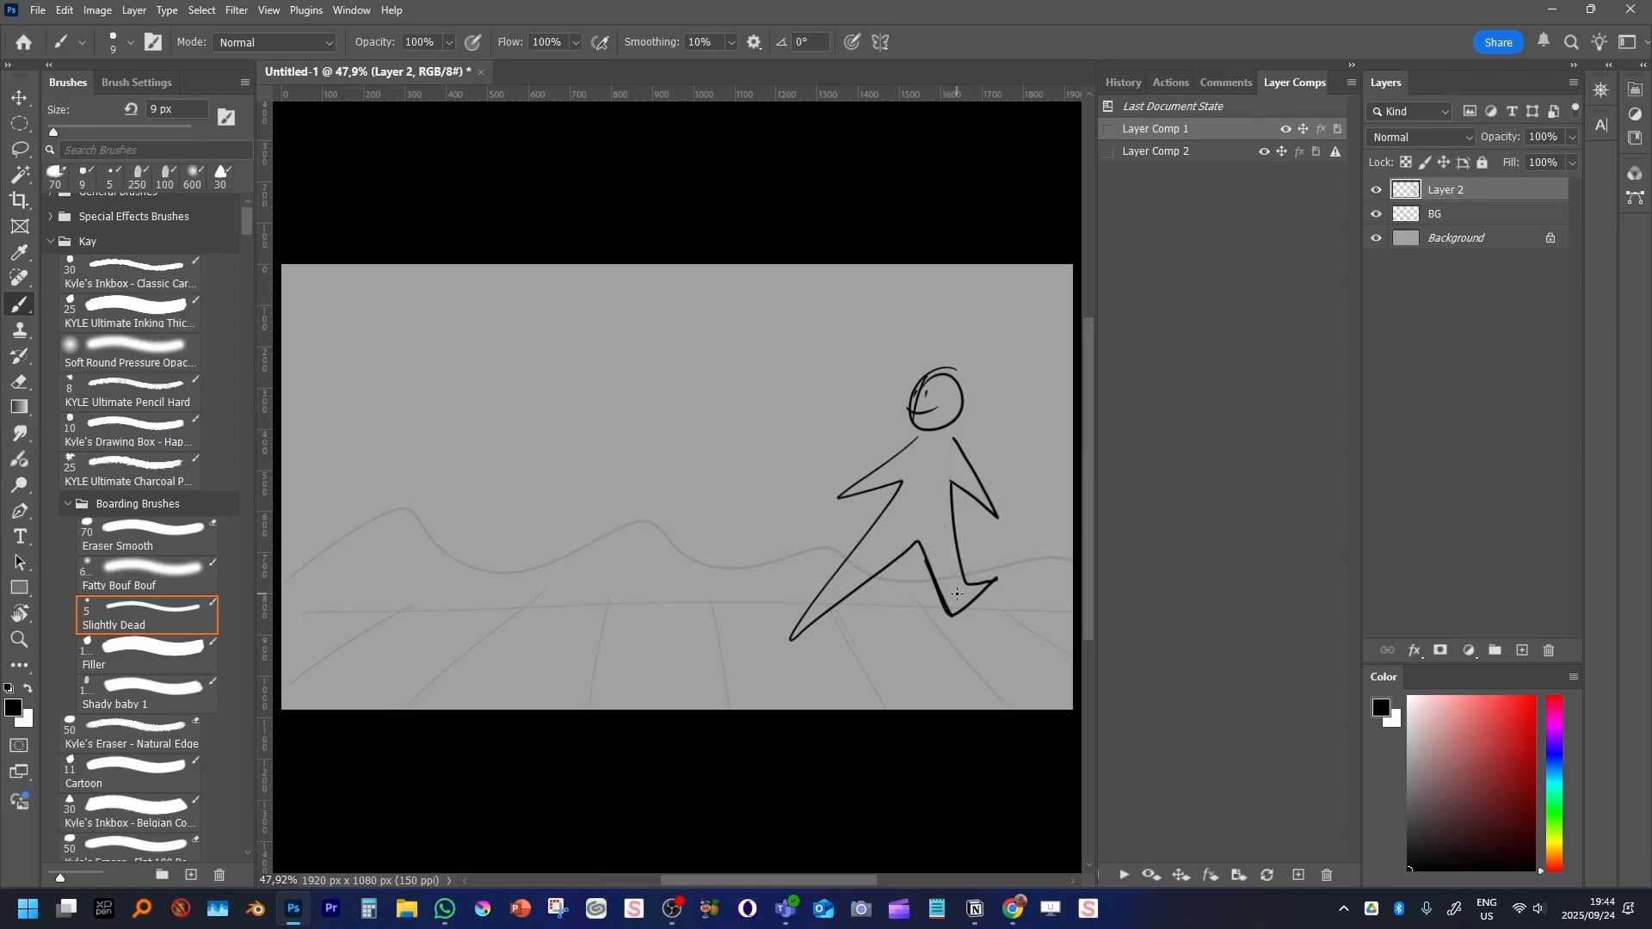
Update Layer Comp 2 to include the figure and check it by switching to Layer Comp 1 and back
left_click(1193, 157)
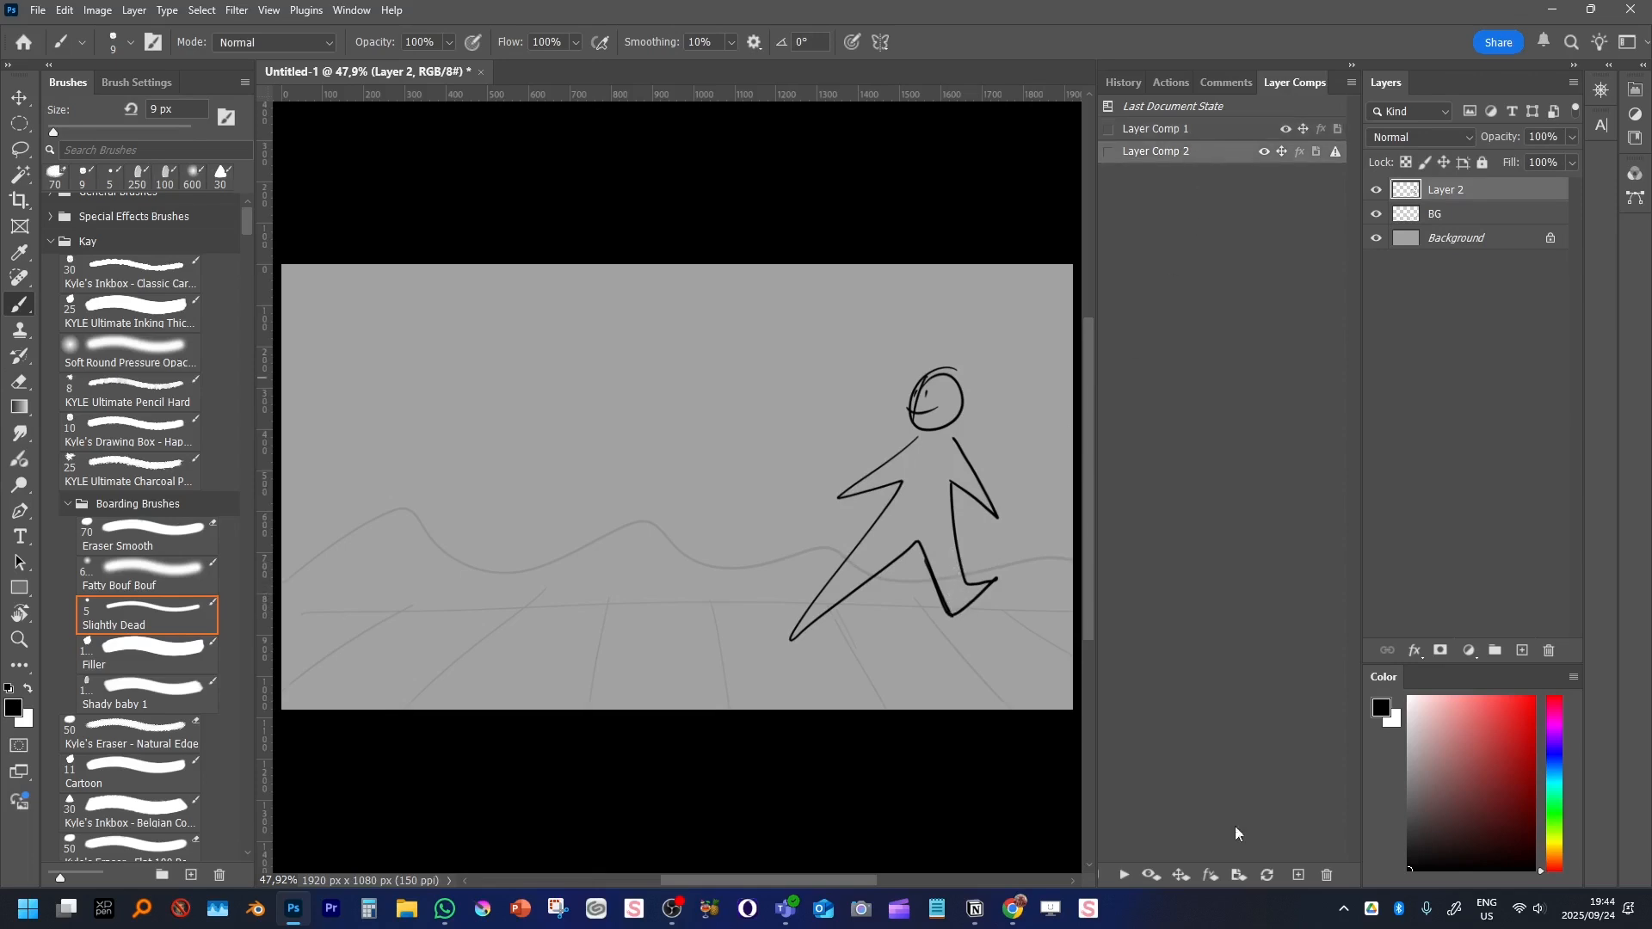
left_click(1109, 129)
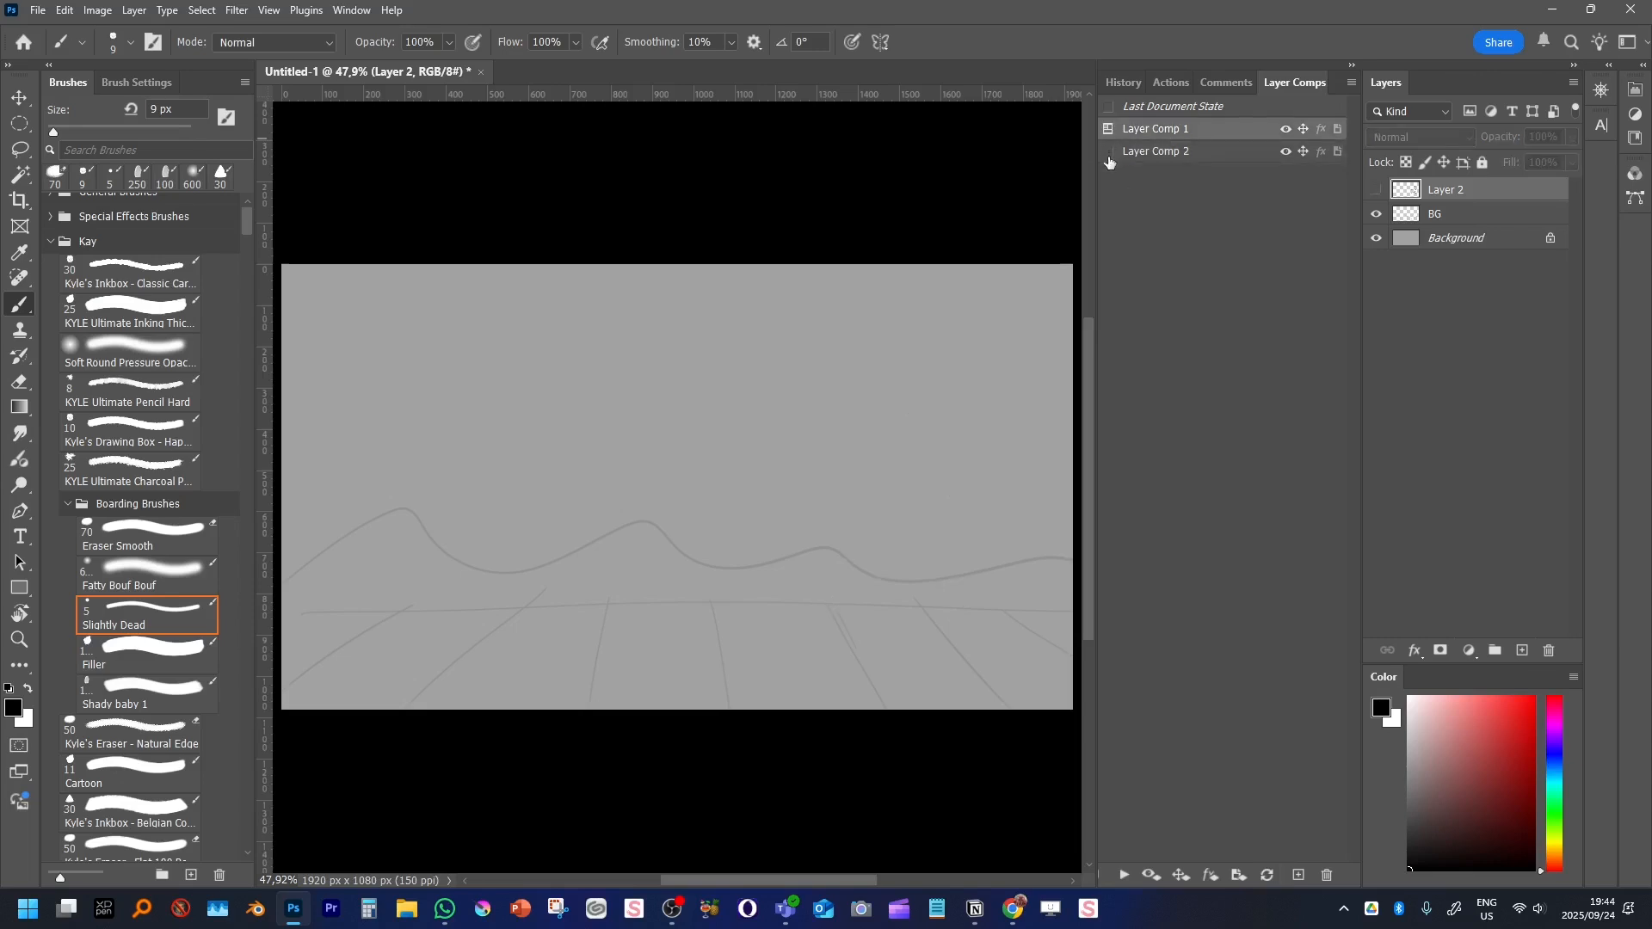
left_click(1108, 152)
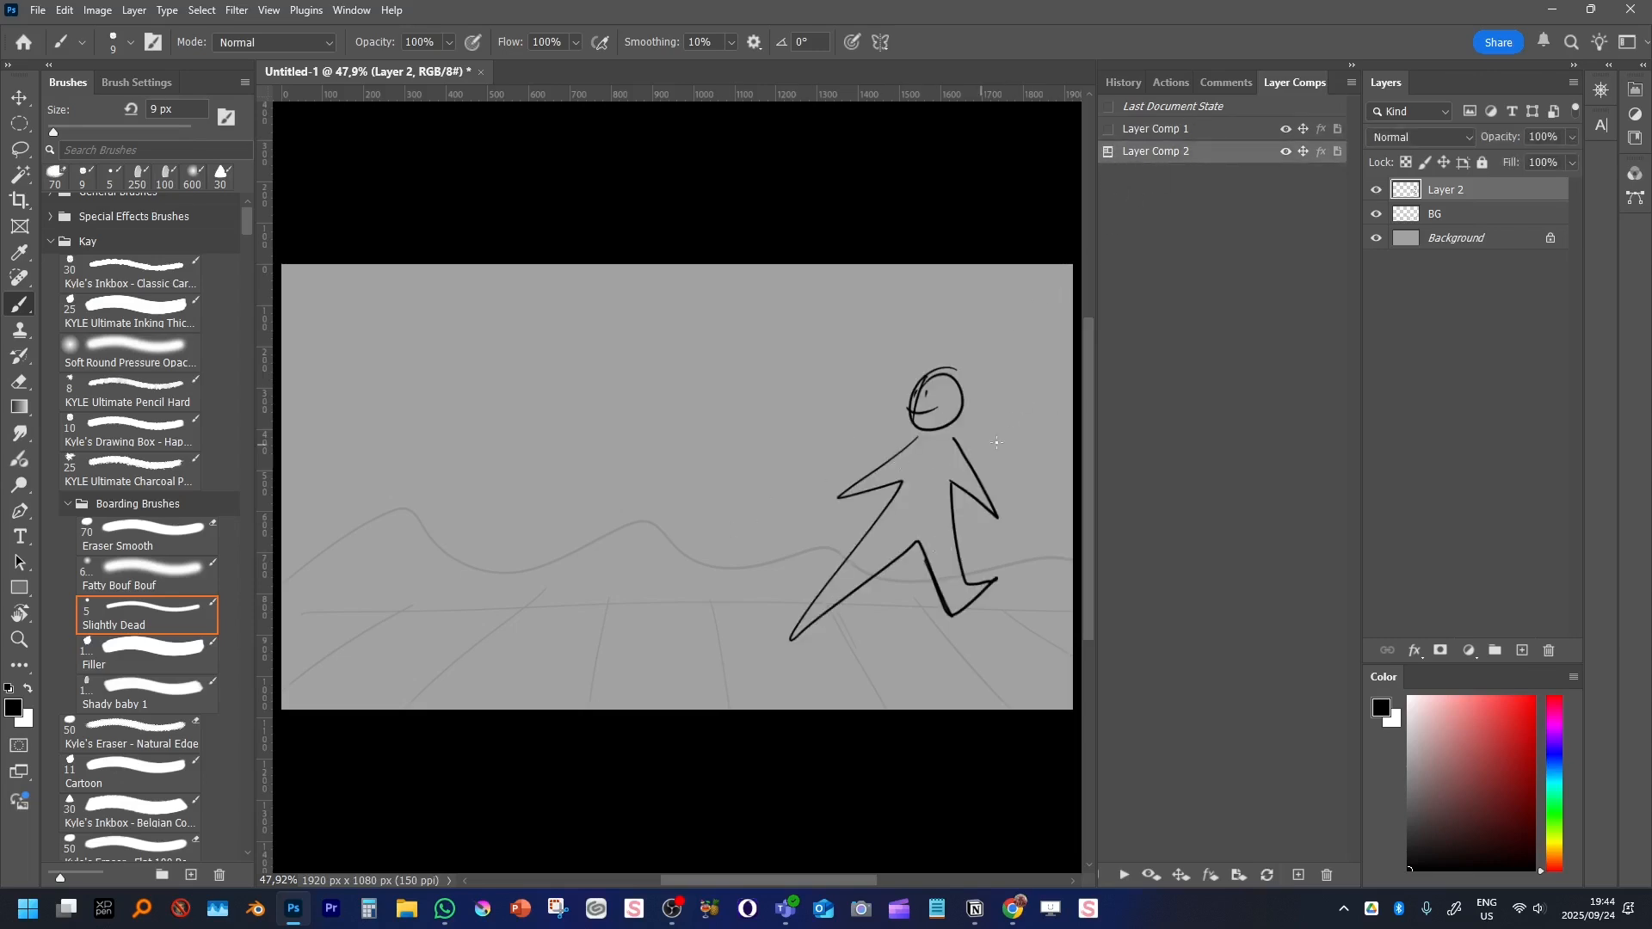
Move the figure partly past the canvas's right edge and bring it back inside with the Move tool
key("v")
mouse_move(962, 577)
left_mouse_down()
mouse_move(1091, 616)
mouse_move(853, 609)
left_mouse_up()
scroll(854, 604, "down", 1)
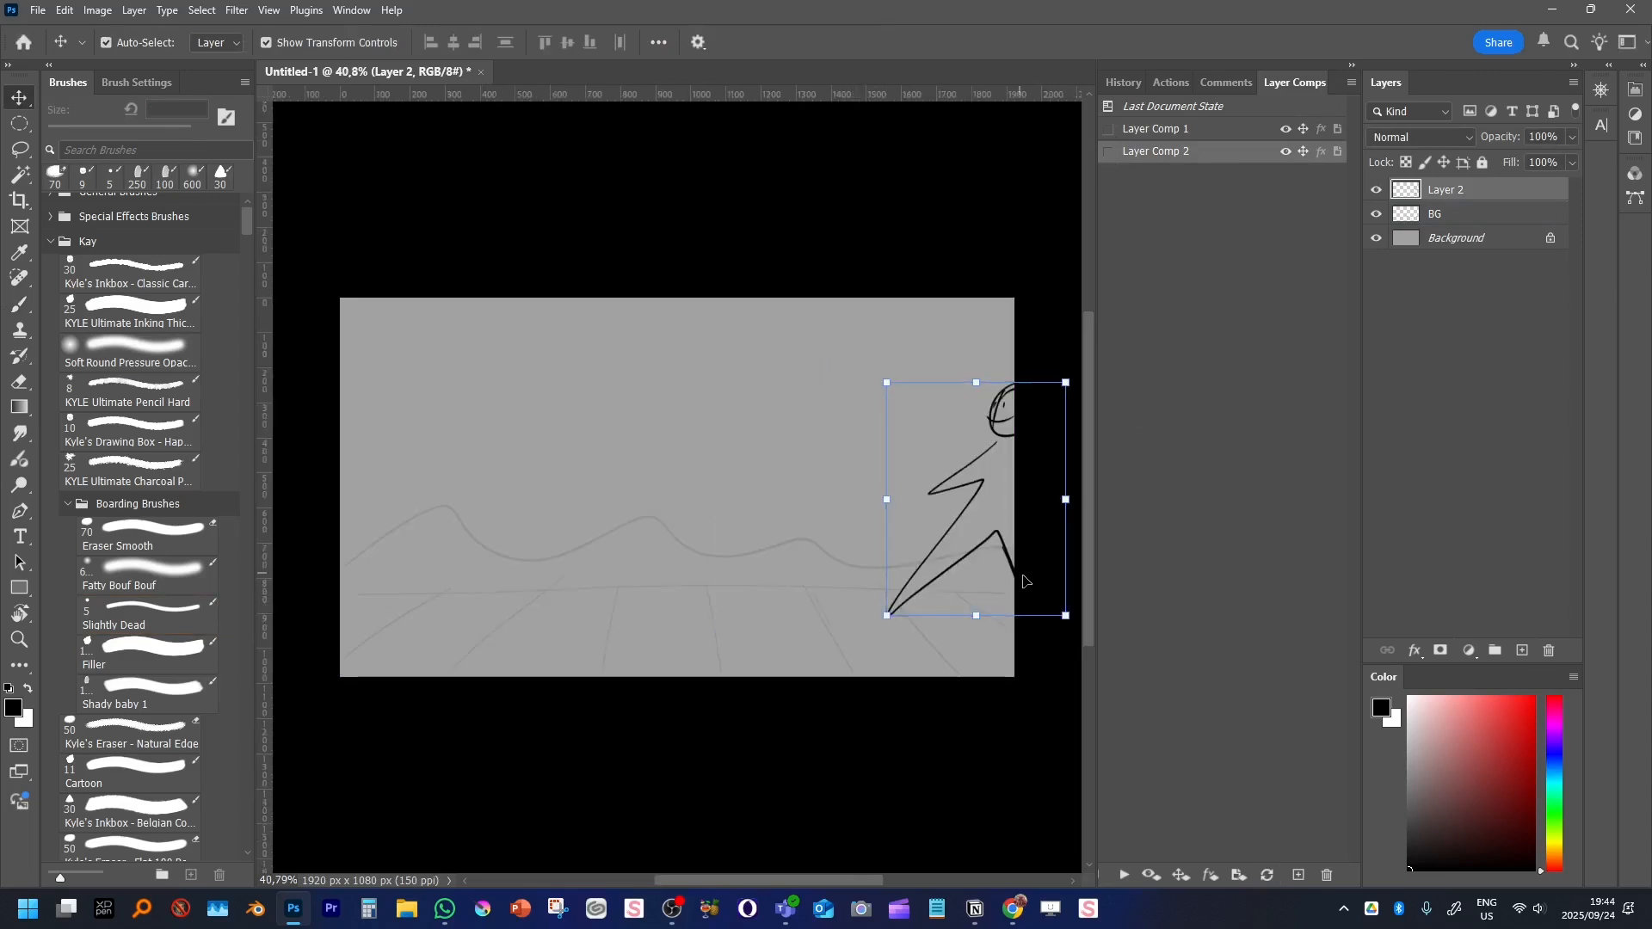
left_click_drag(1010, 566, 926, 561)
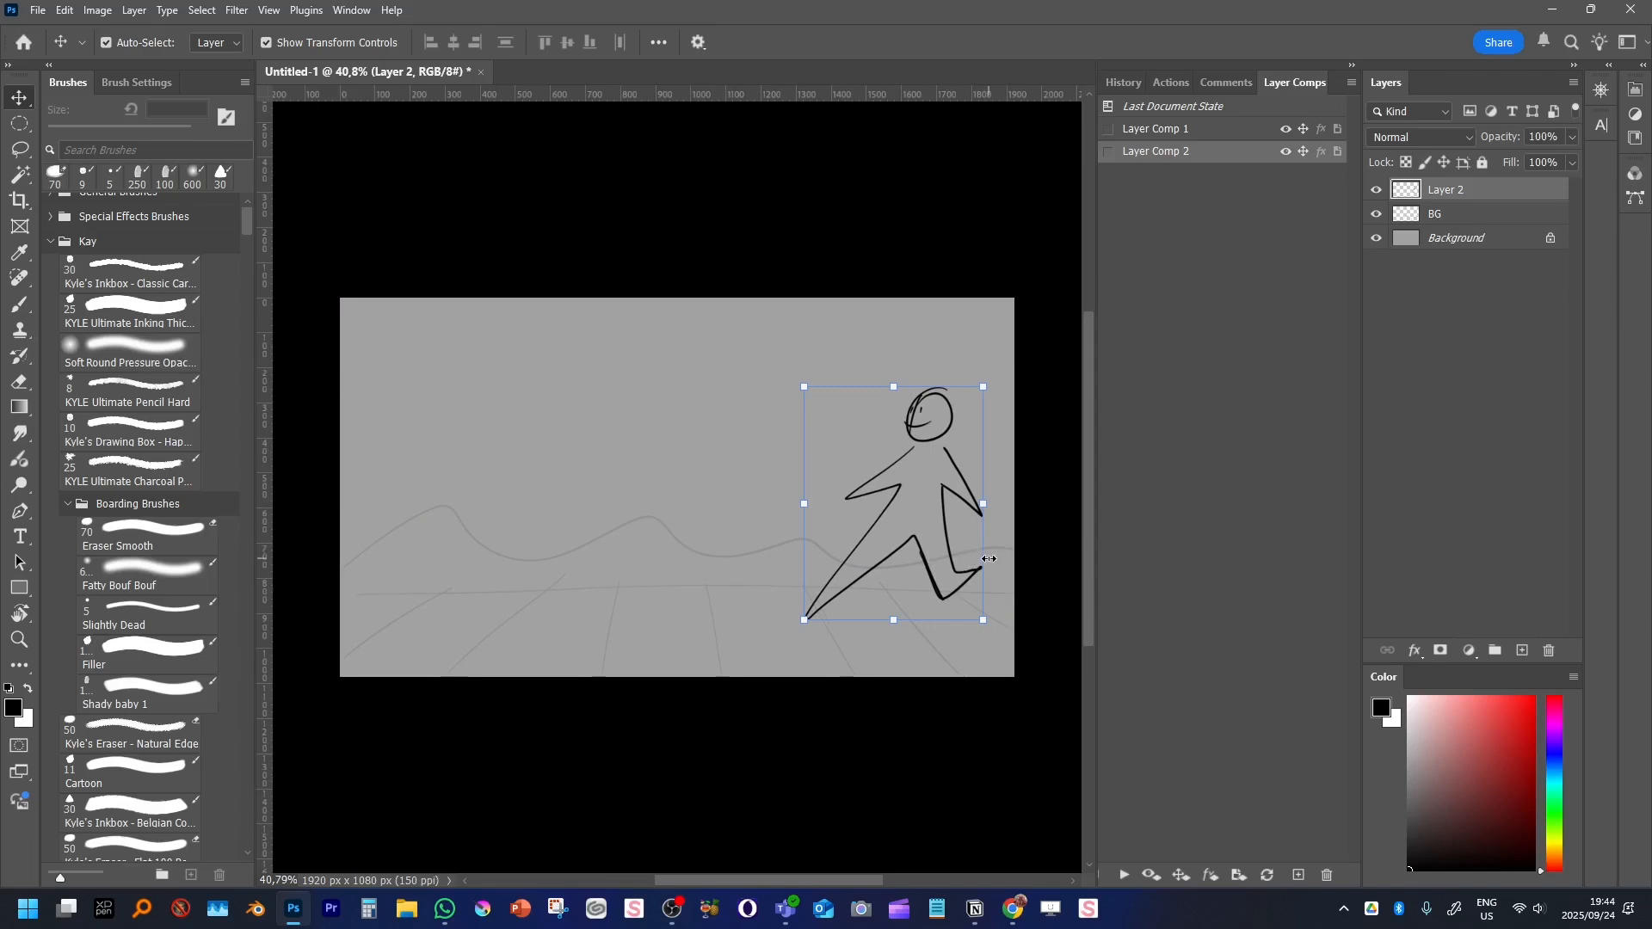
Move the figure on Layer 2 to the middle of the canvas with Free Transform and apply it
key("ctrl+t")
key("Return")
right_click(25, 104)
left_click(140, 101)
key("ctrl+t")
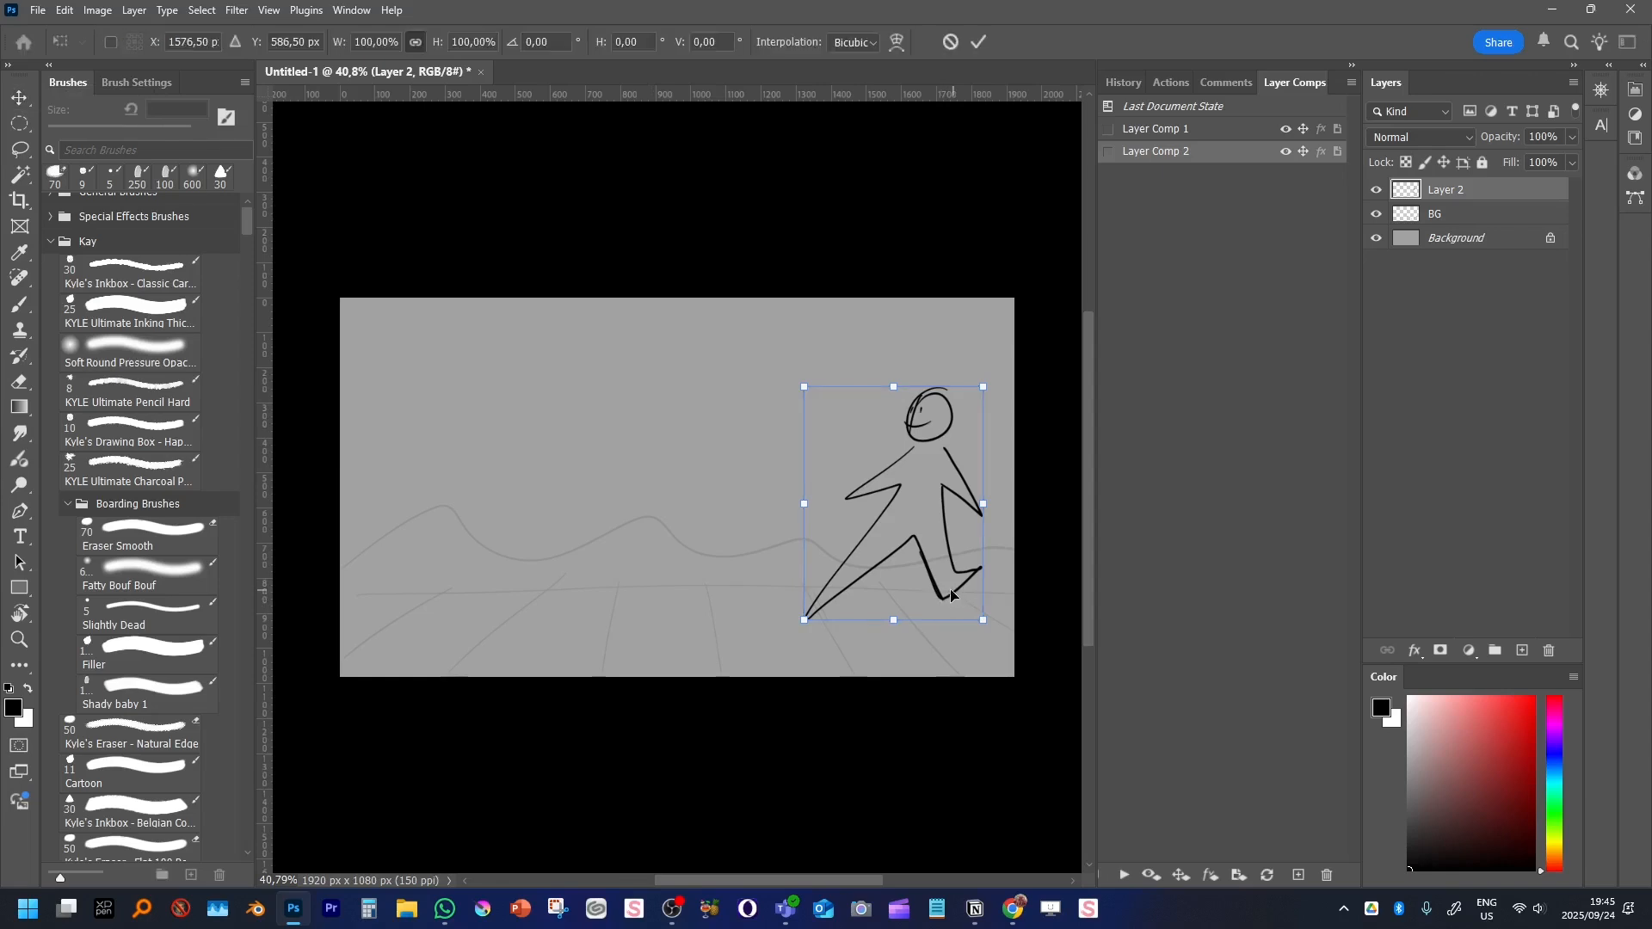
left_click_drag(951, 594, 731, 597)
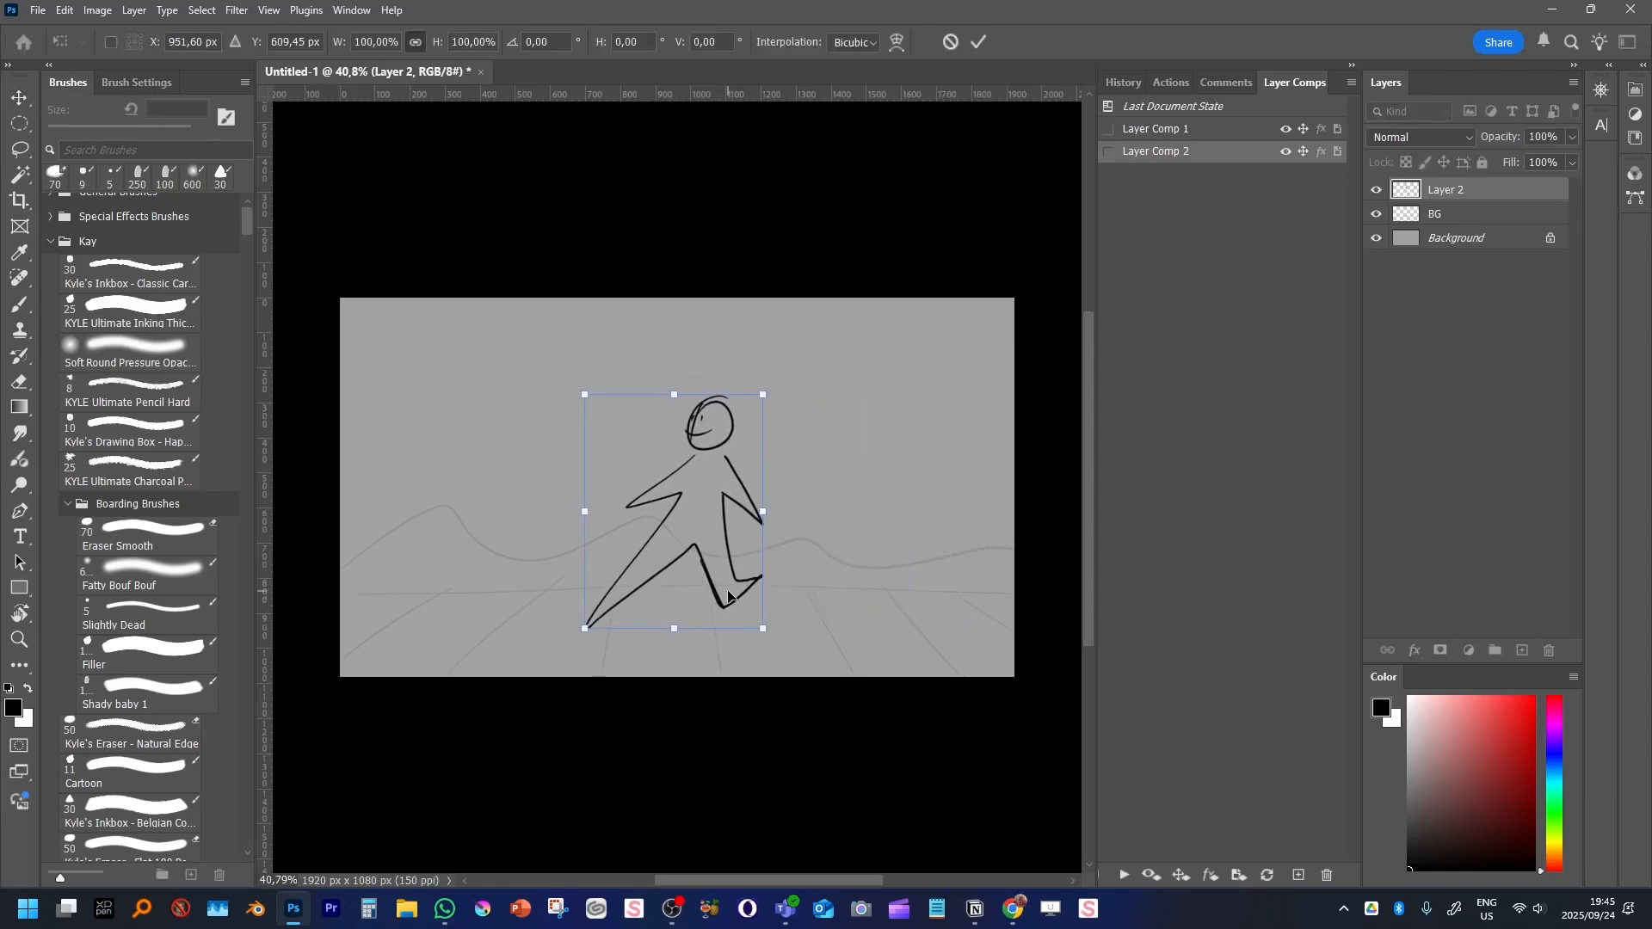
key("Return")
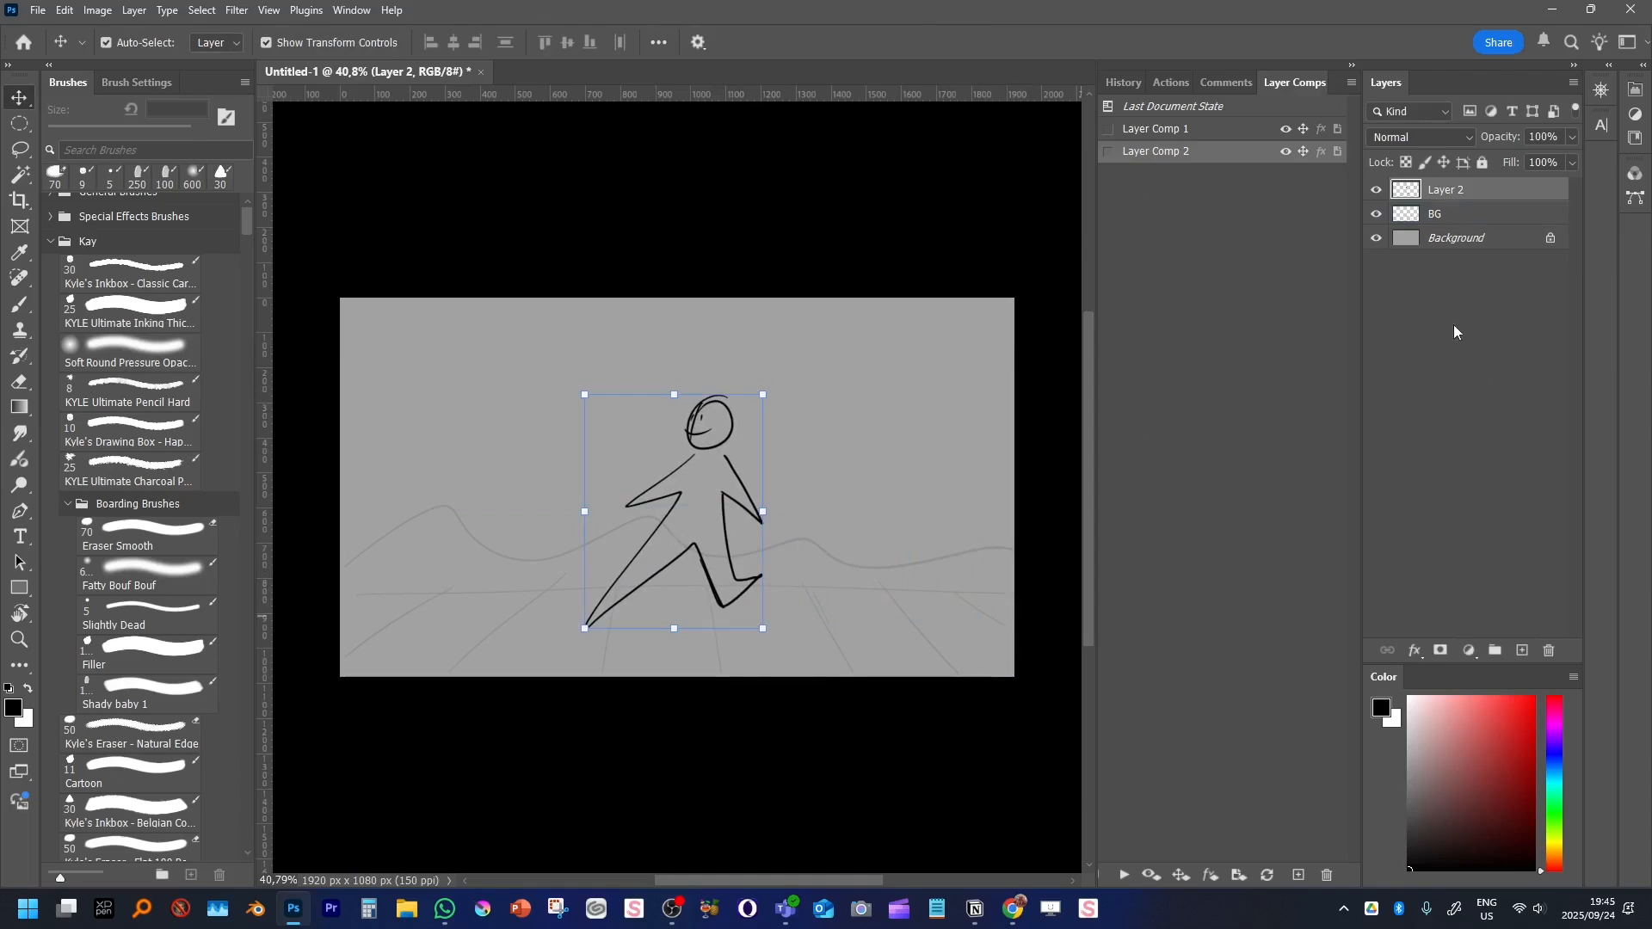
Switch repeatedly between Layer Comp 1 and Layer Comp 2 to examine the figure's position in the middle of the canvas
left_click(1109, 129)
left_click(1108, 151)
left_click(1109, 128)
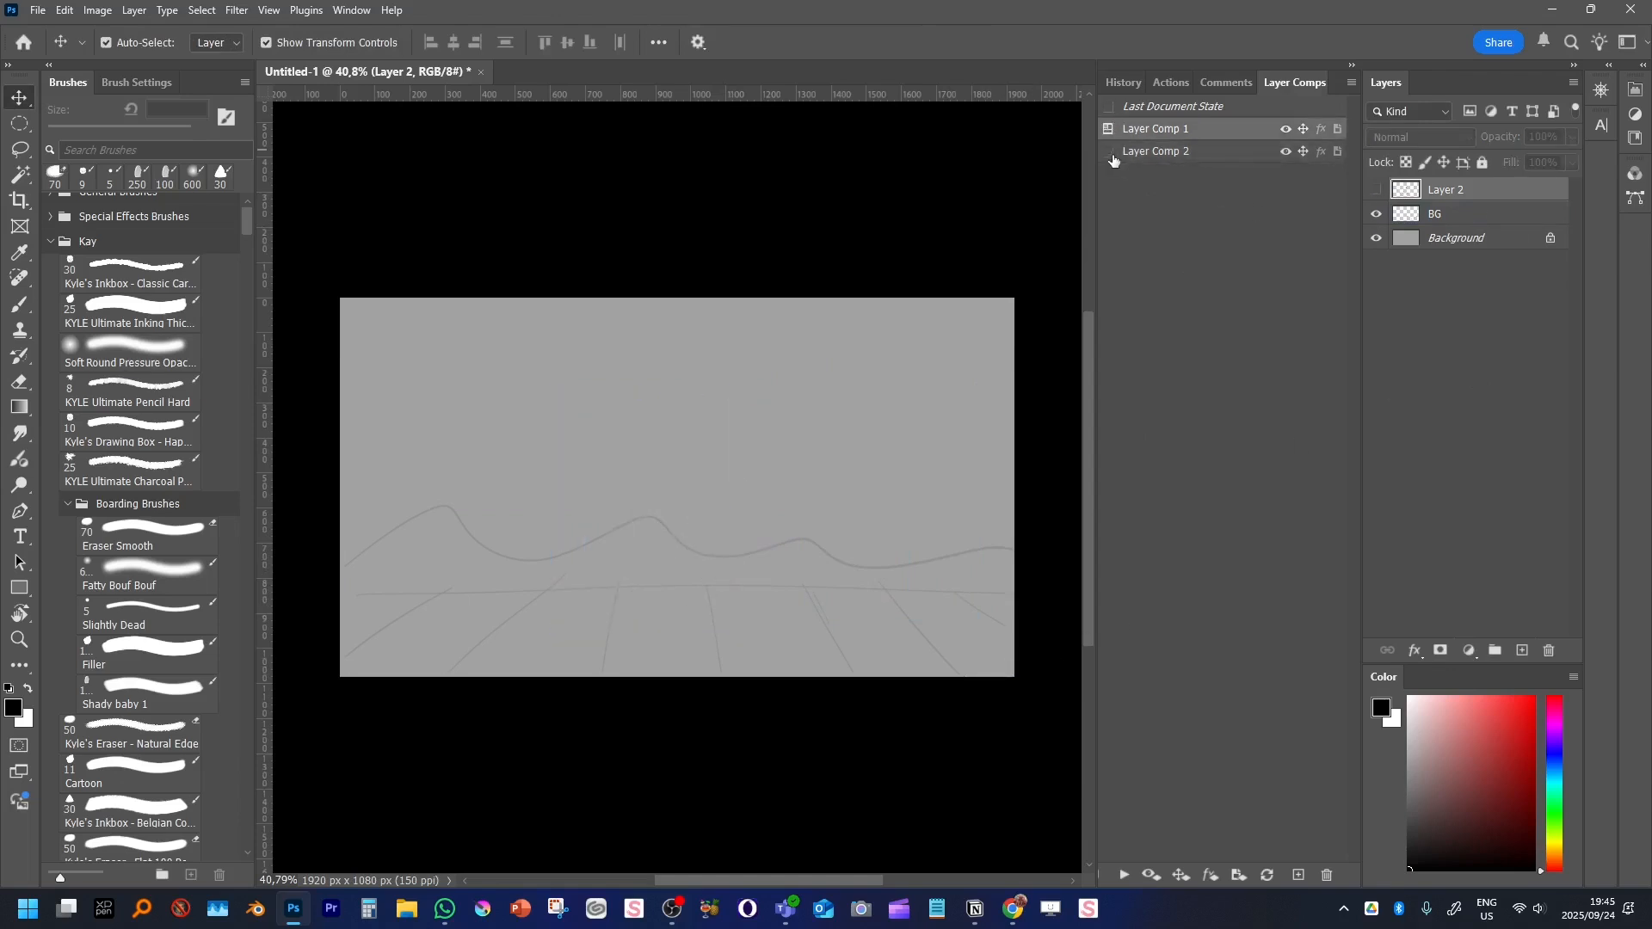
left_click(1109, 150)
left_click(1109, 128)
left_click(1108, 150)
left_click(1108, 128)
left_click(1108, 150)
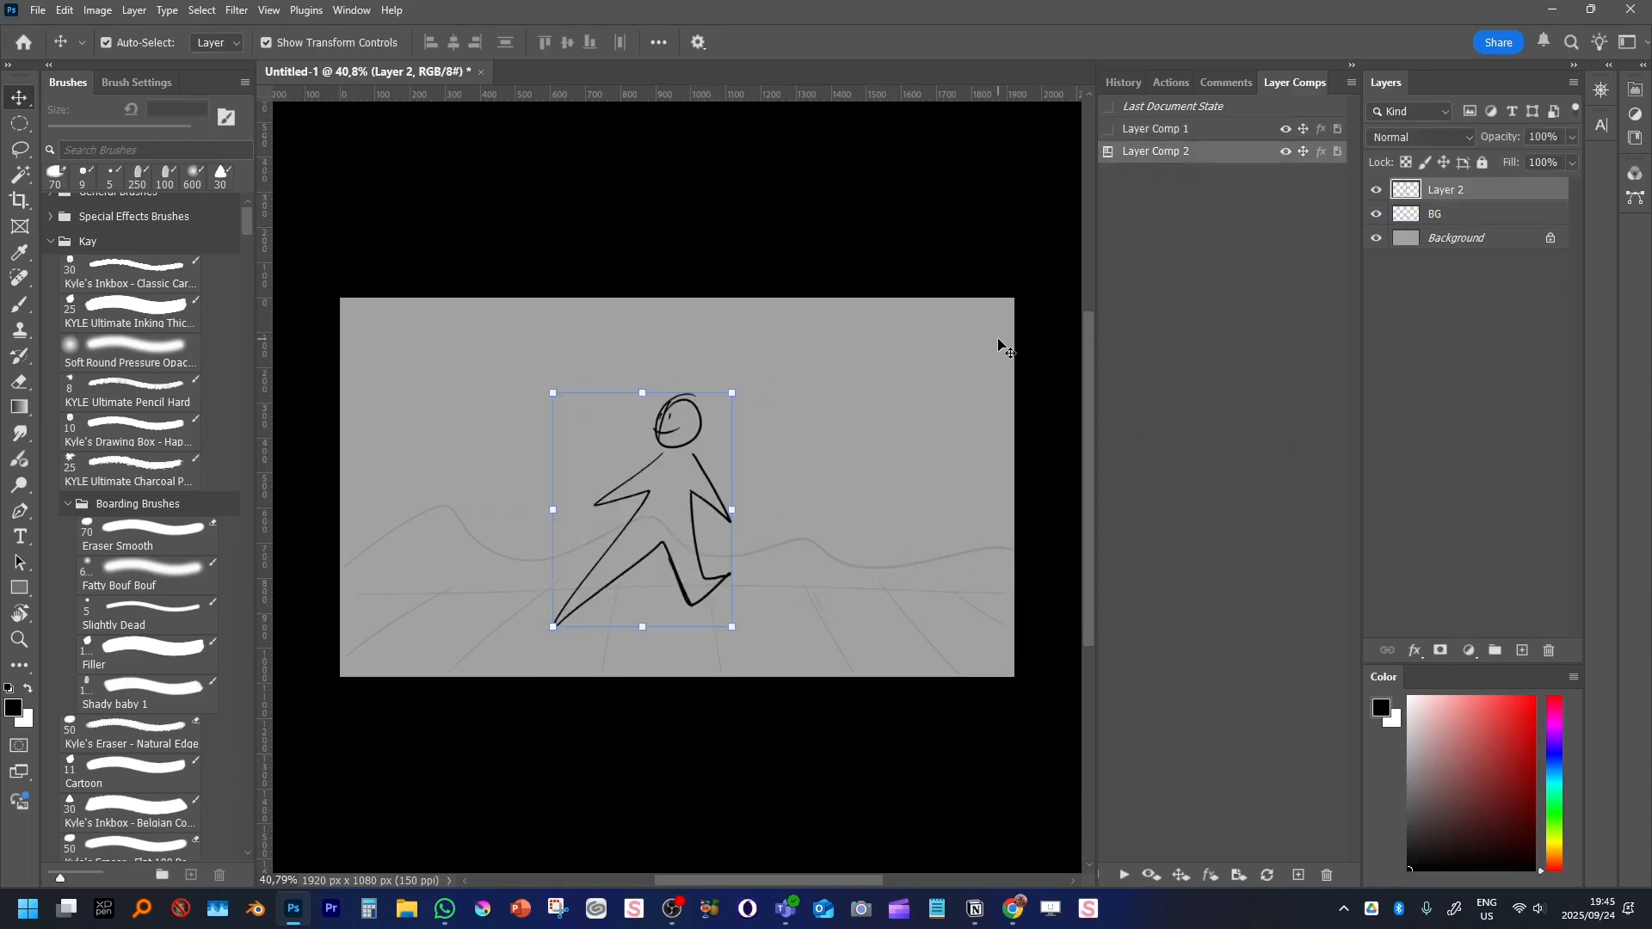
Undo the comp switches and the figure's move to the middle of the canvas
key("ctrl+z")
key("ctrl+z")
key("ctrl+z")
key("ctrl+z")
key("ctrl+z")
key("ctrl+z")
key("ctrl+z")
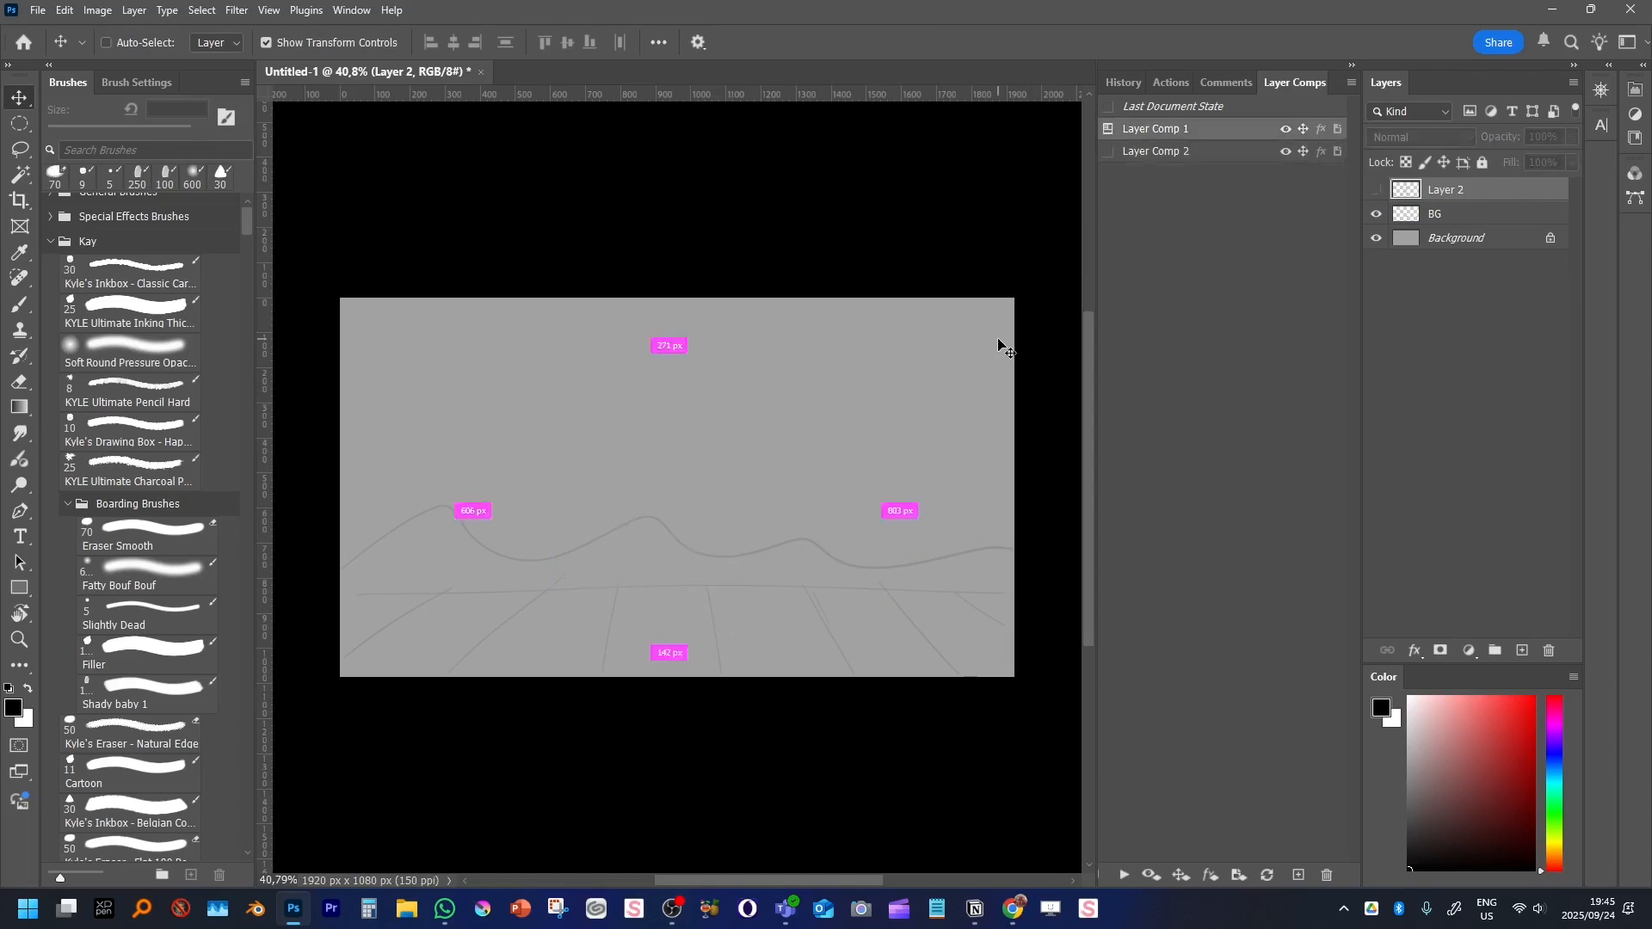
key("ctrl+z")
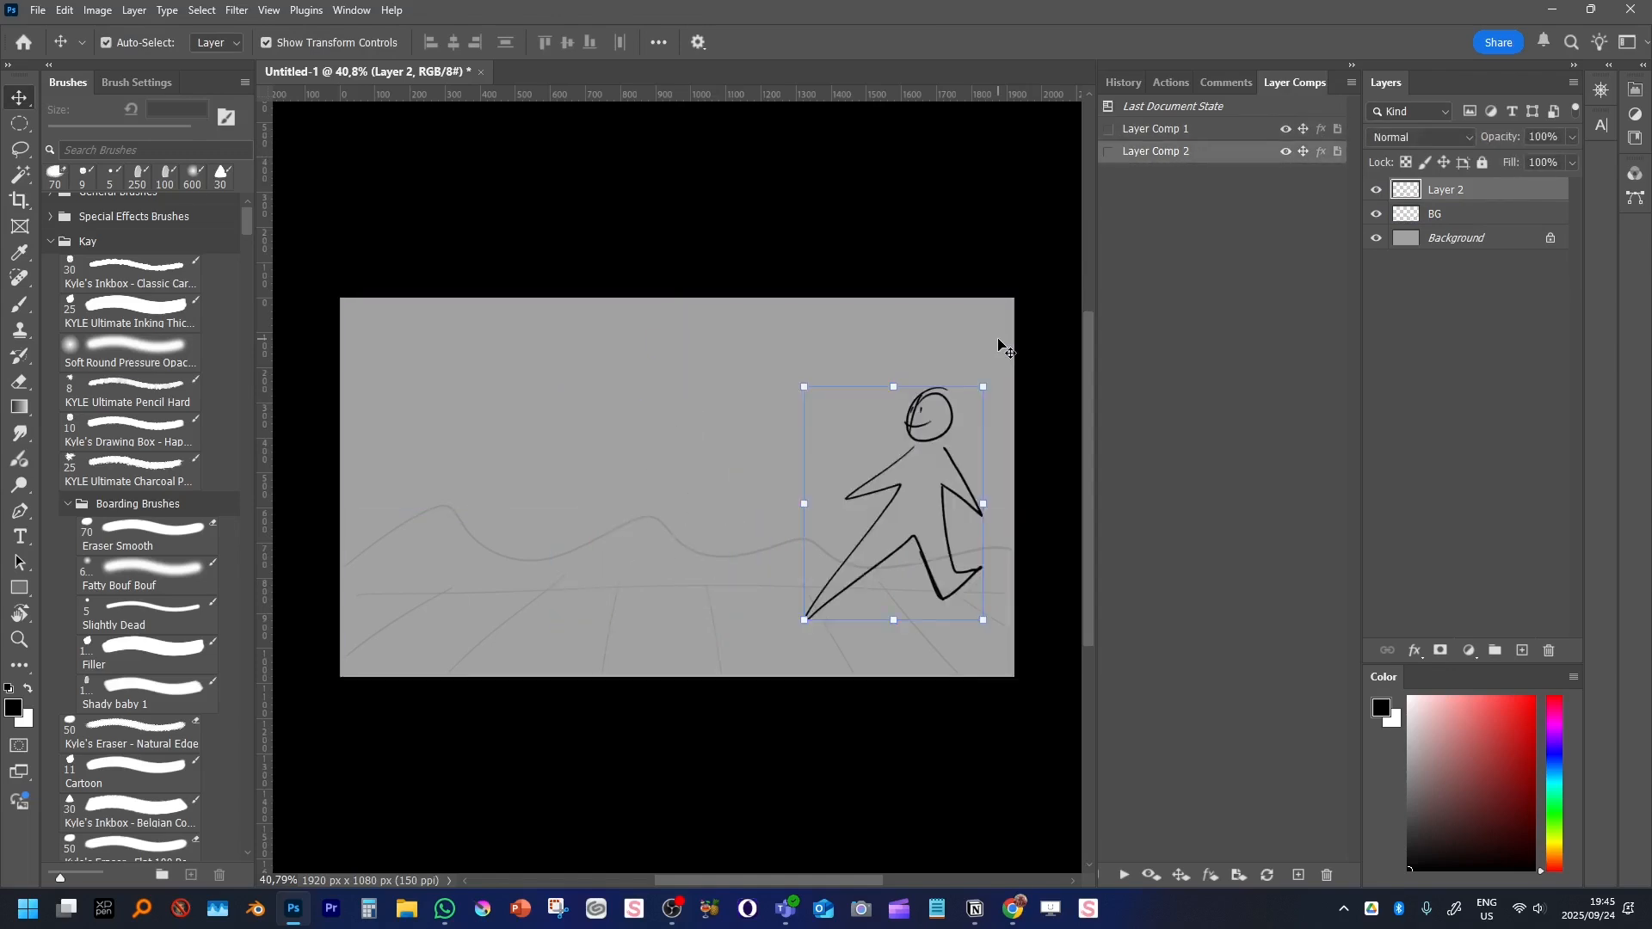
Alternate between Layer Comp 1 and Layer Comp 2 to check the figure's stored position, ending on Layer Comp 2
left_click(1109, 129)
left_click(1108, 151)
left_click(1109, 129)
left_click(1108, 151)
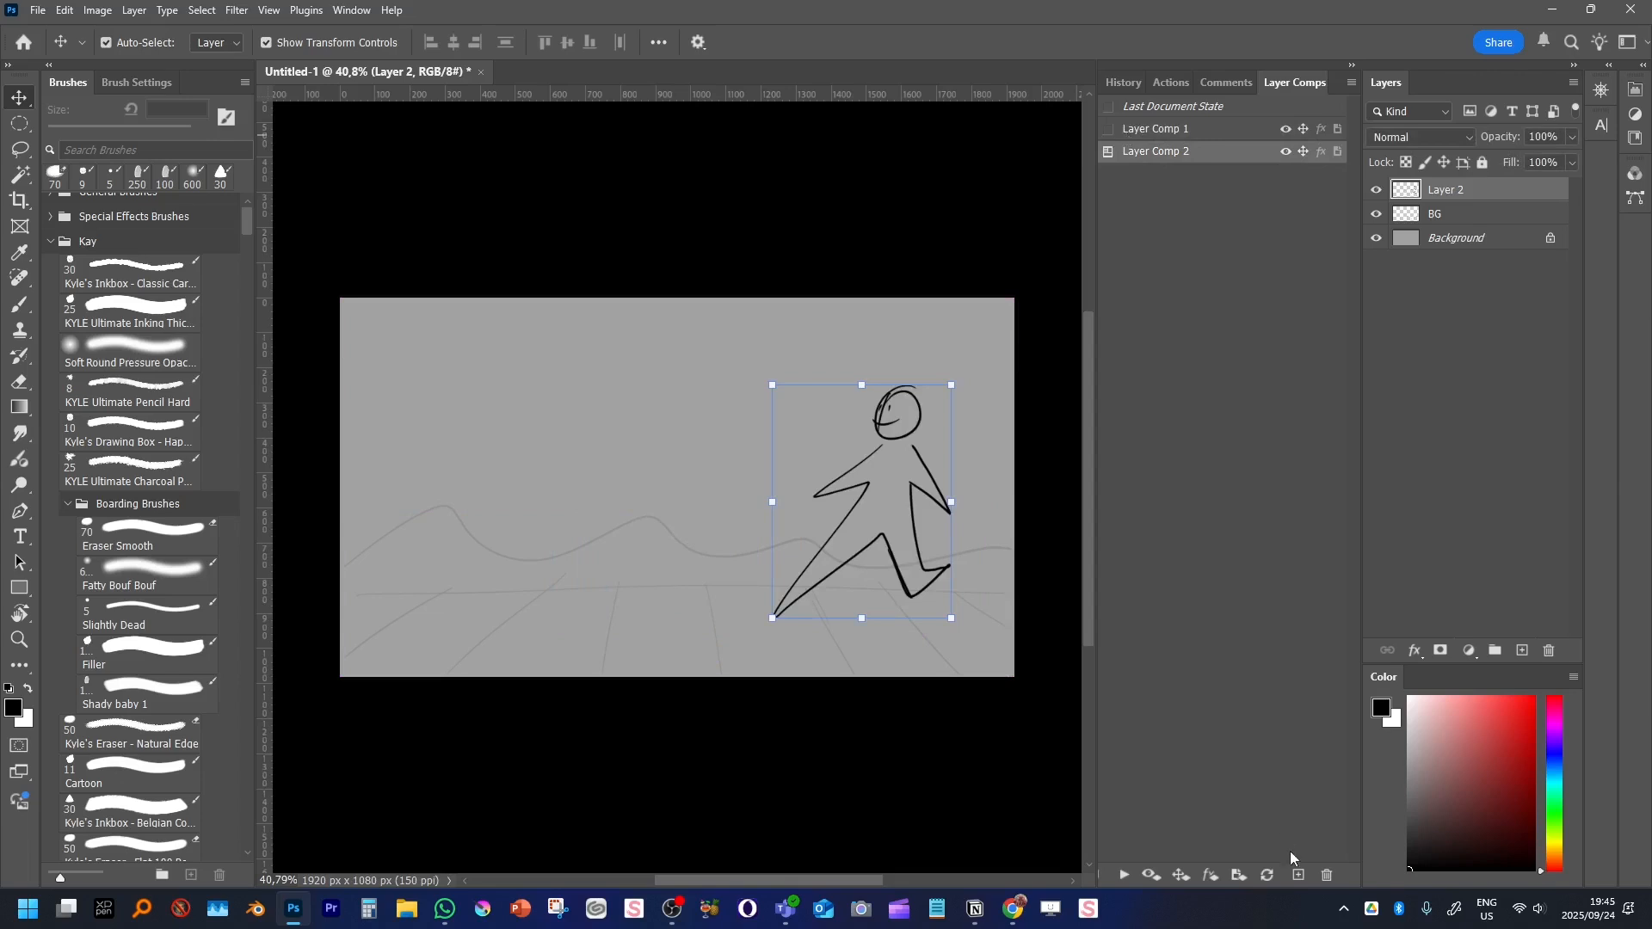
left_click(1109, 128)
left_click(1109, 151)
left_click(1108, 130)
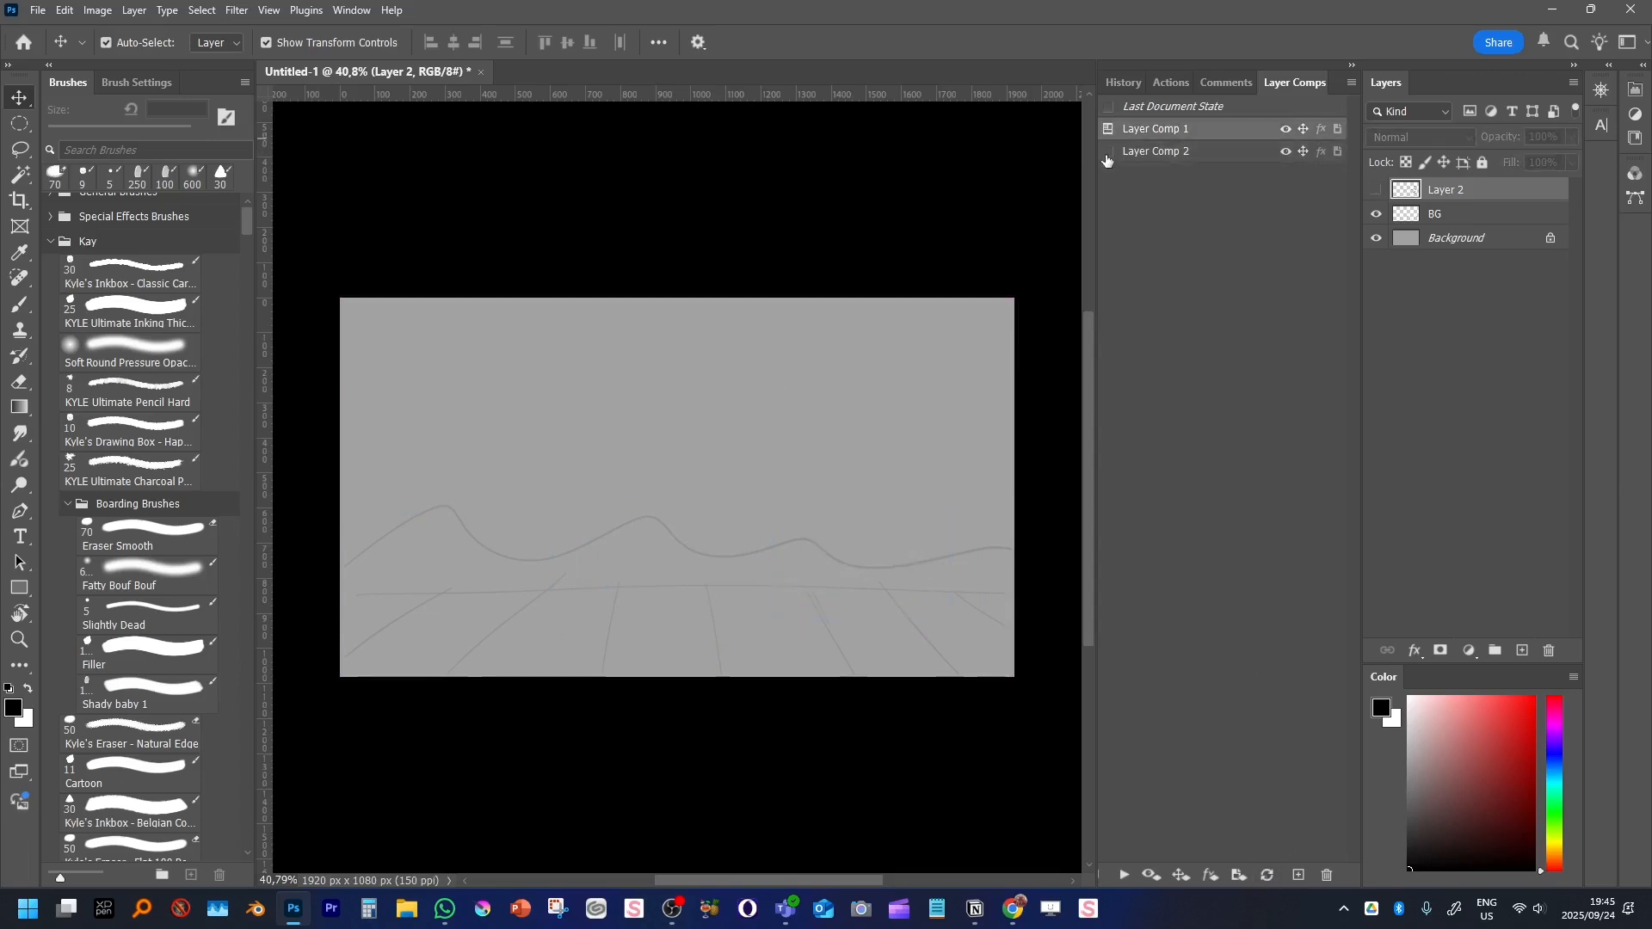
left_click(1109, 151)
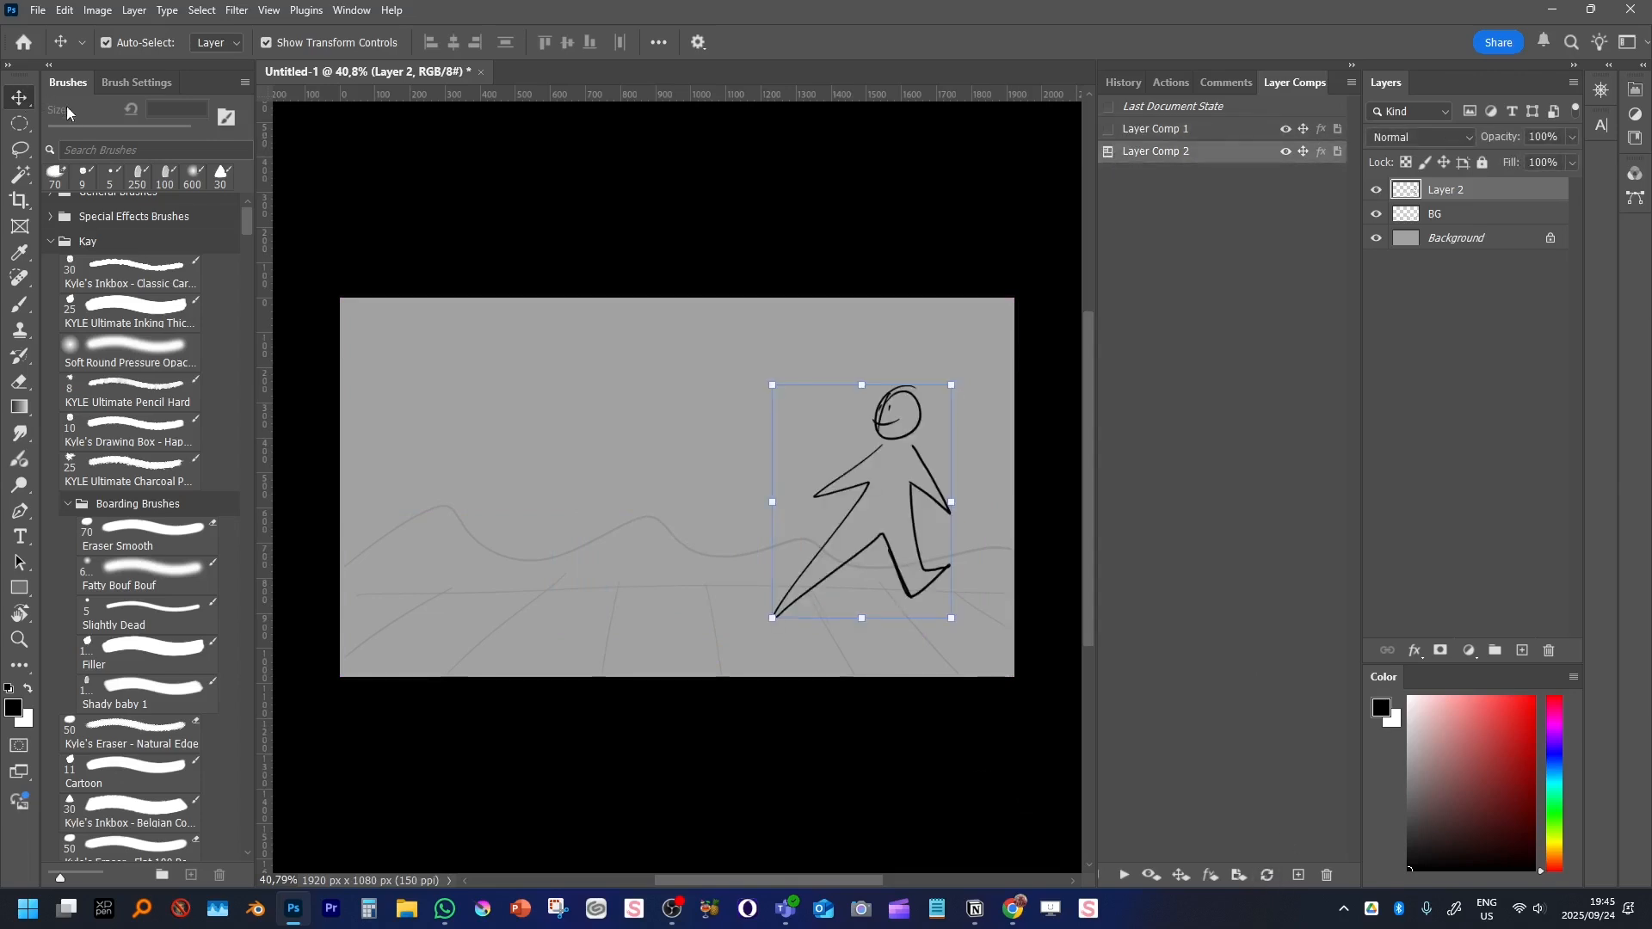
Move the figure partly off the canvas's right edge with the Move tool and update Layer Comp 2
right_click(21, 103)
left_click(80, 99)
left_click_drag(922, 592, 1043, 603)
left_click(1268, 876)
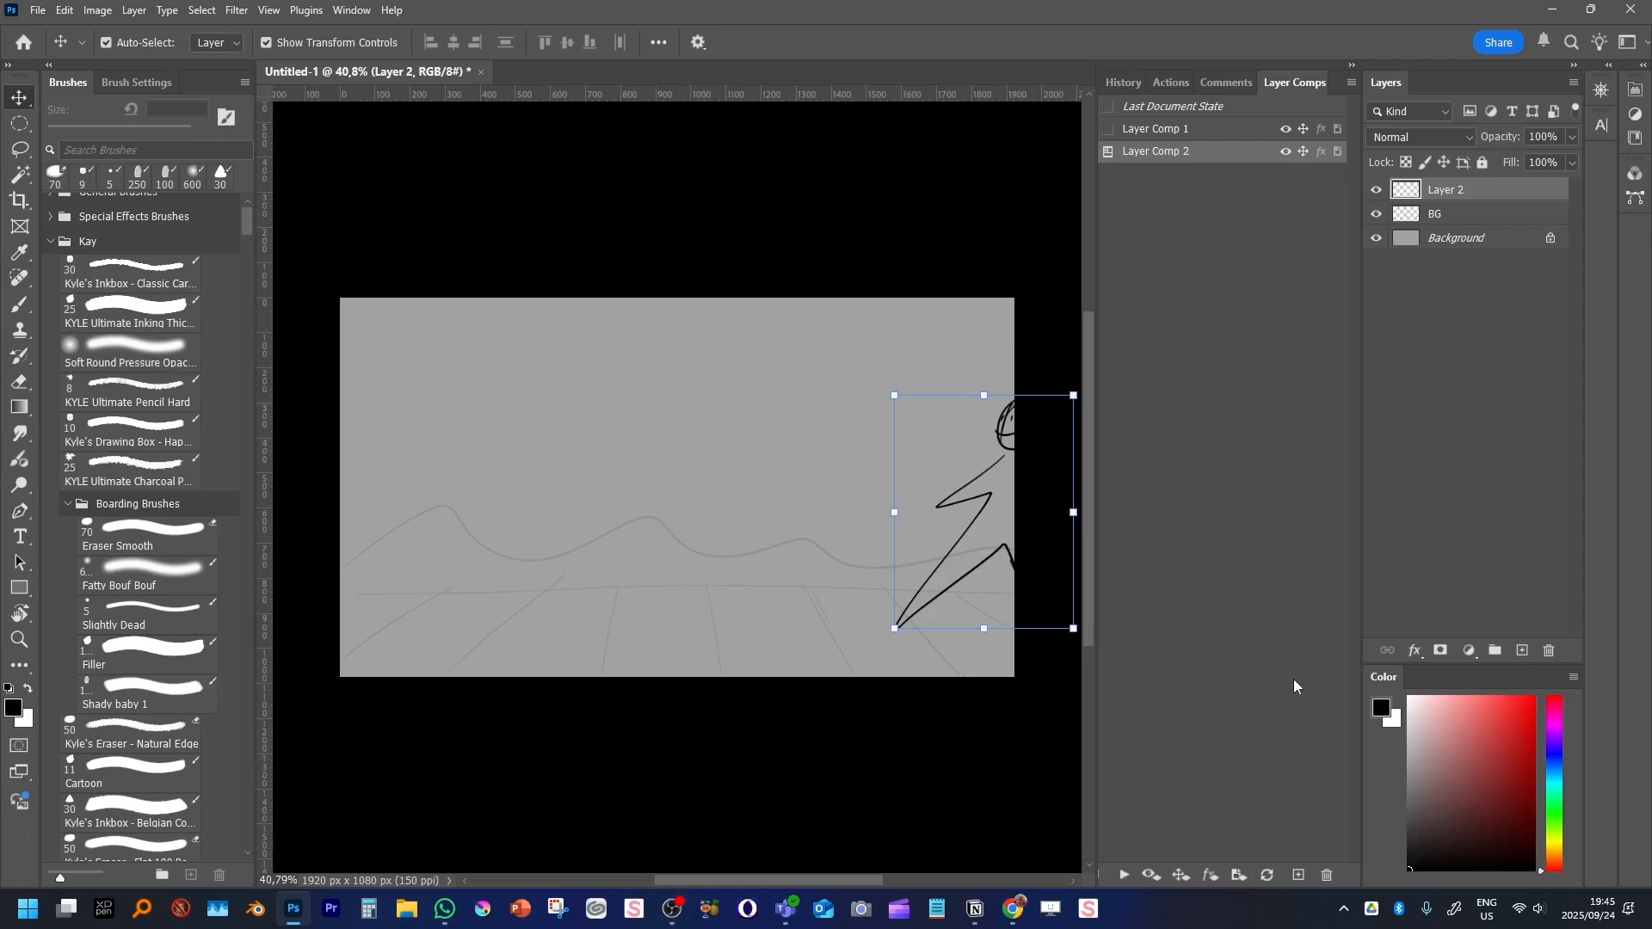
Flip between the empty background comp and the updated figure comp to check the entrance, and clear the comp selection
left_click(1108, 129)
left_click(1108, 150)
left_click(1109, 129)
left_click(1108, 150)
left_click(1108, 129)
left_click(1110, 150)
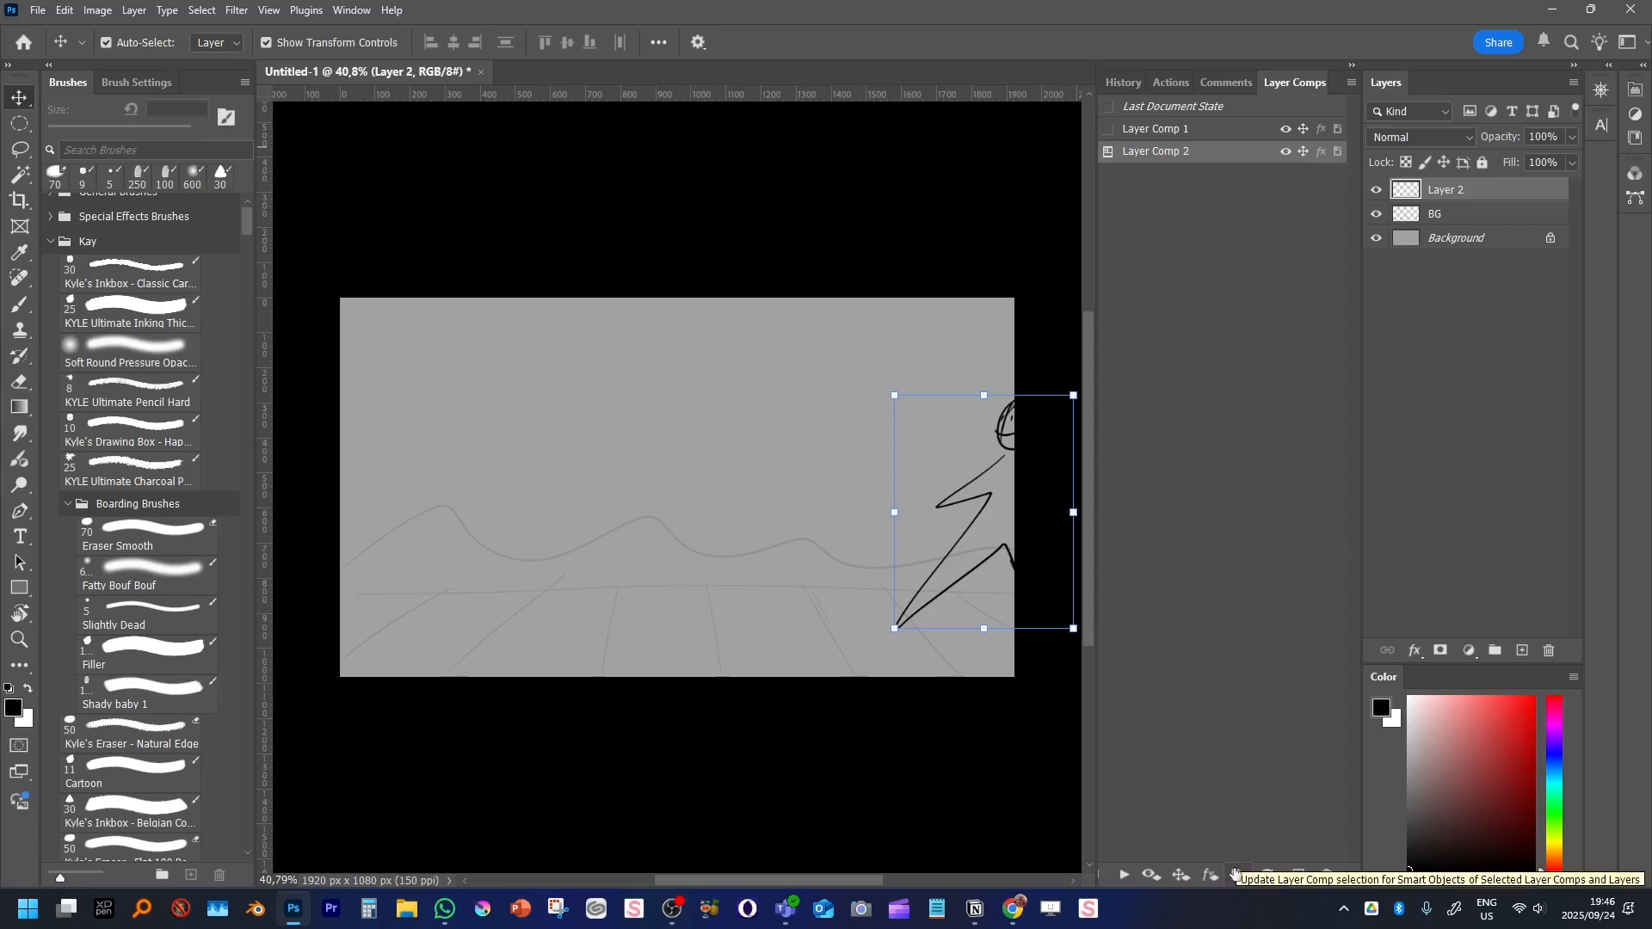
left_click(1200, 654)
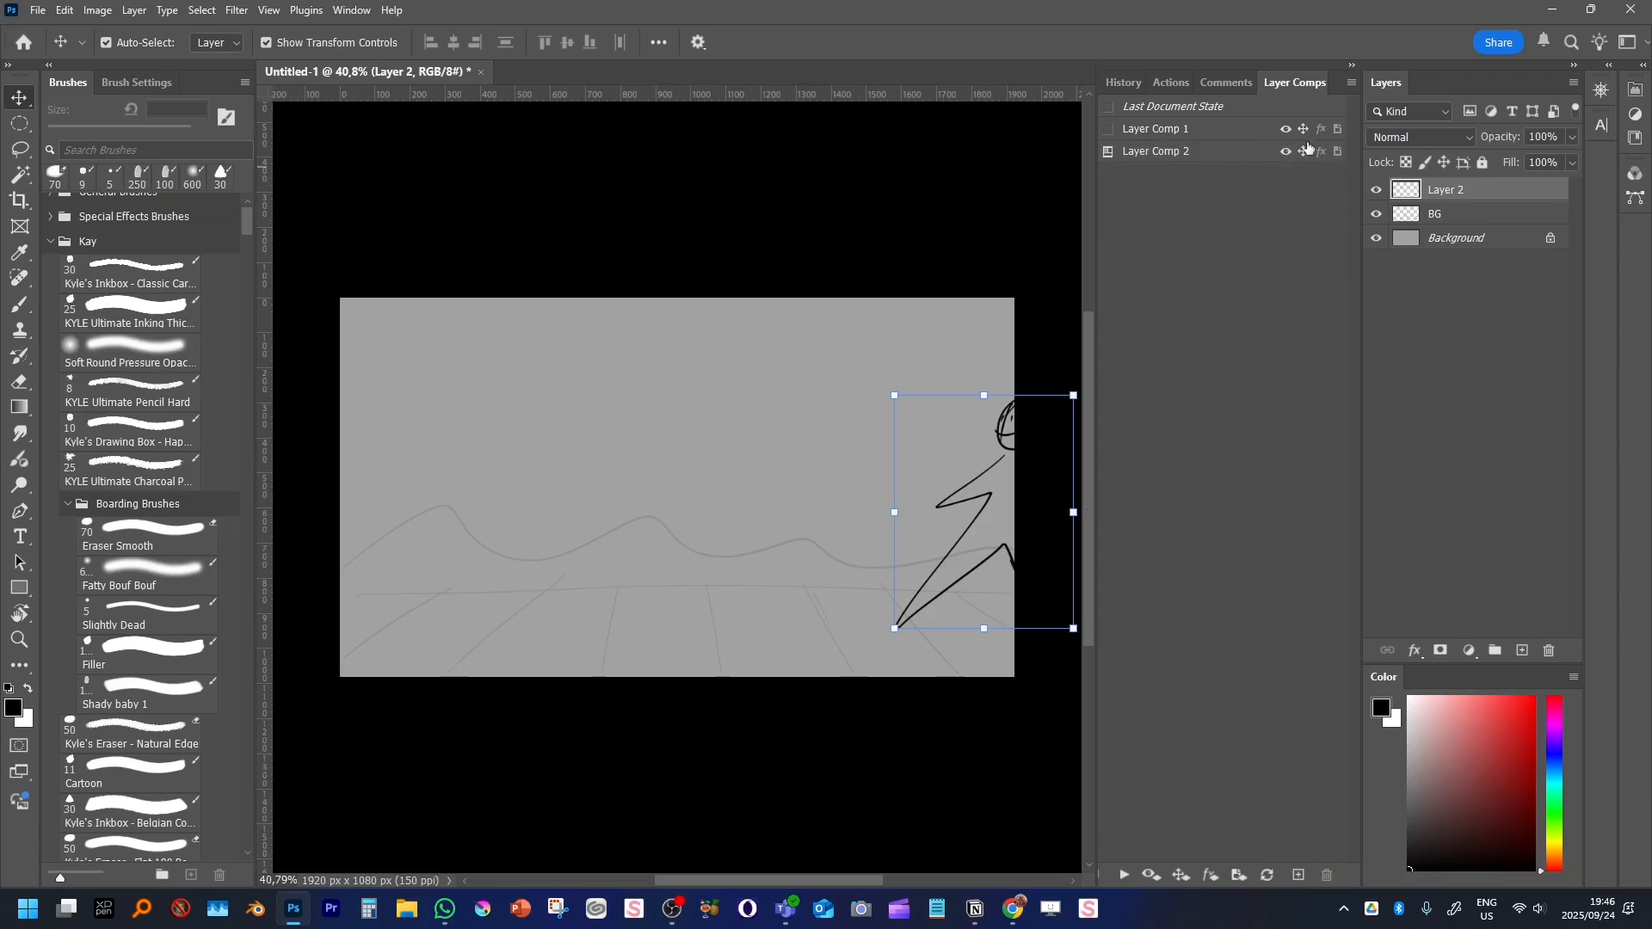
Select only the figure on Layer 2 and move it left until it is fully inside the canvas
left_click(968, 577, "shift")
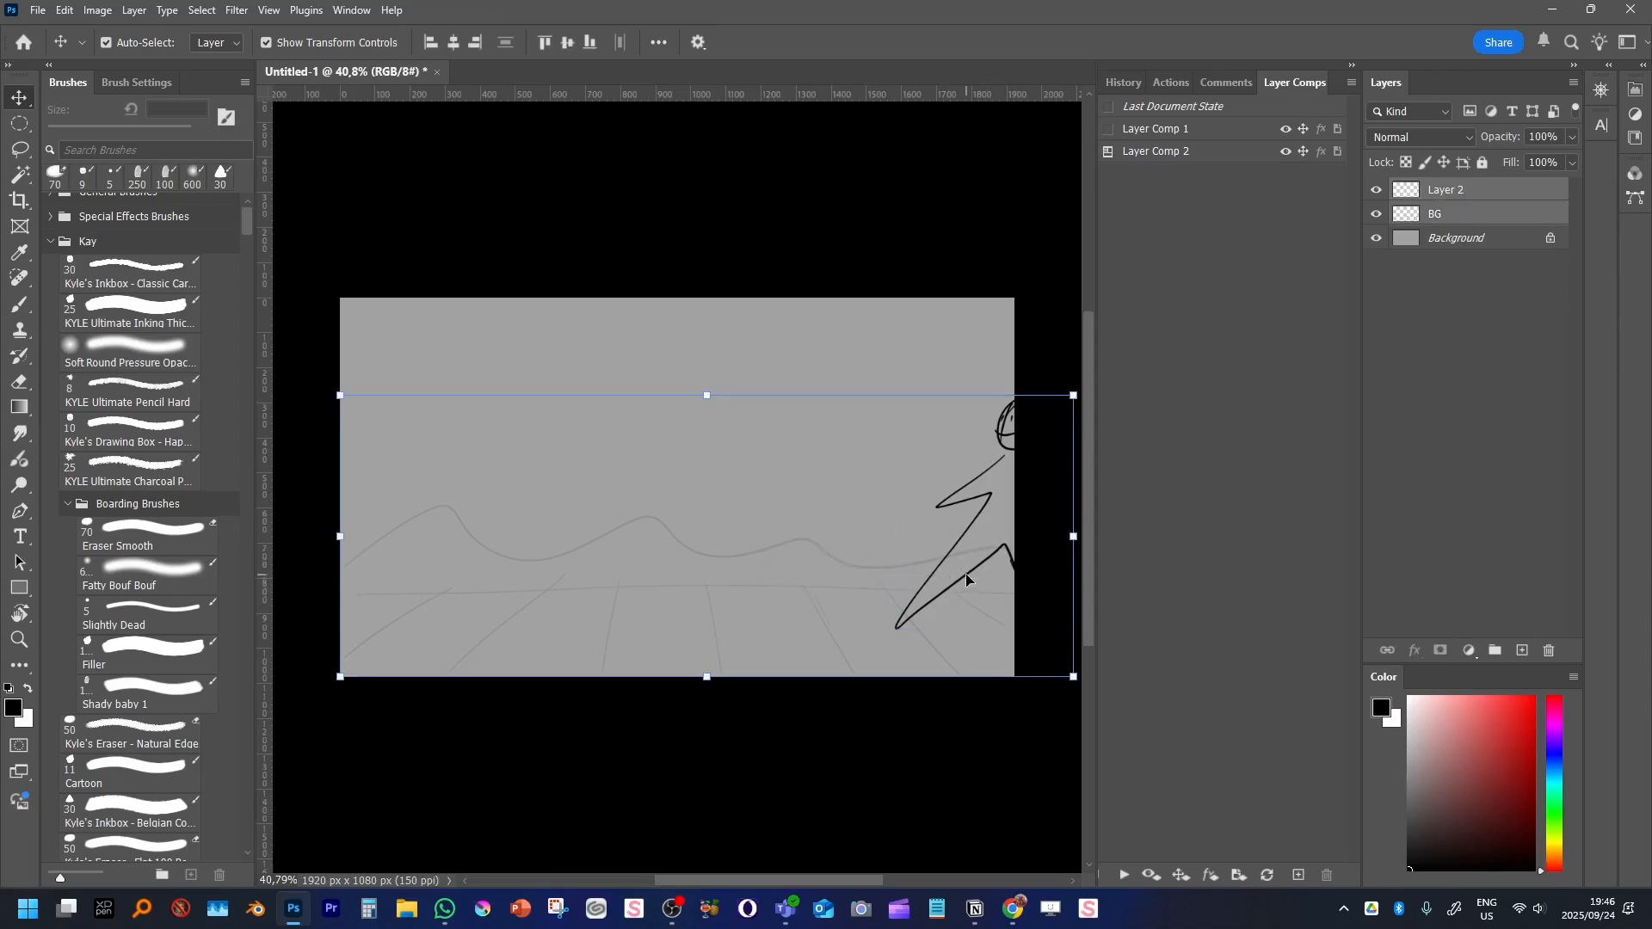
left_click(1032, 729)
left_click_drag(1016, 568, 871, 568)
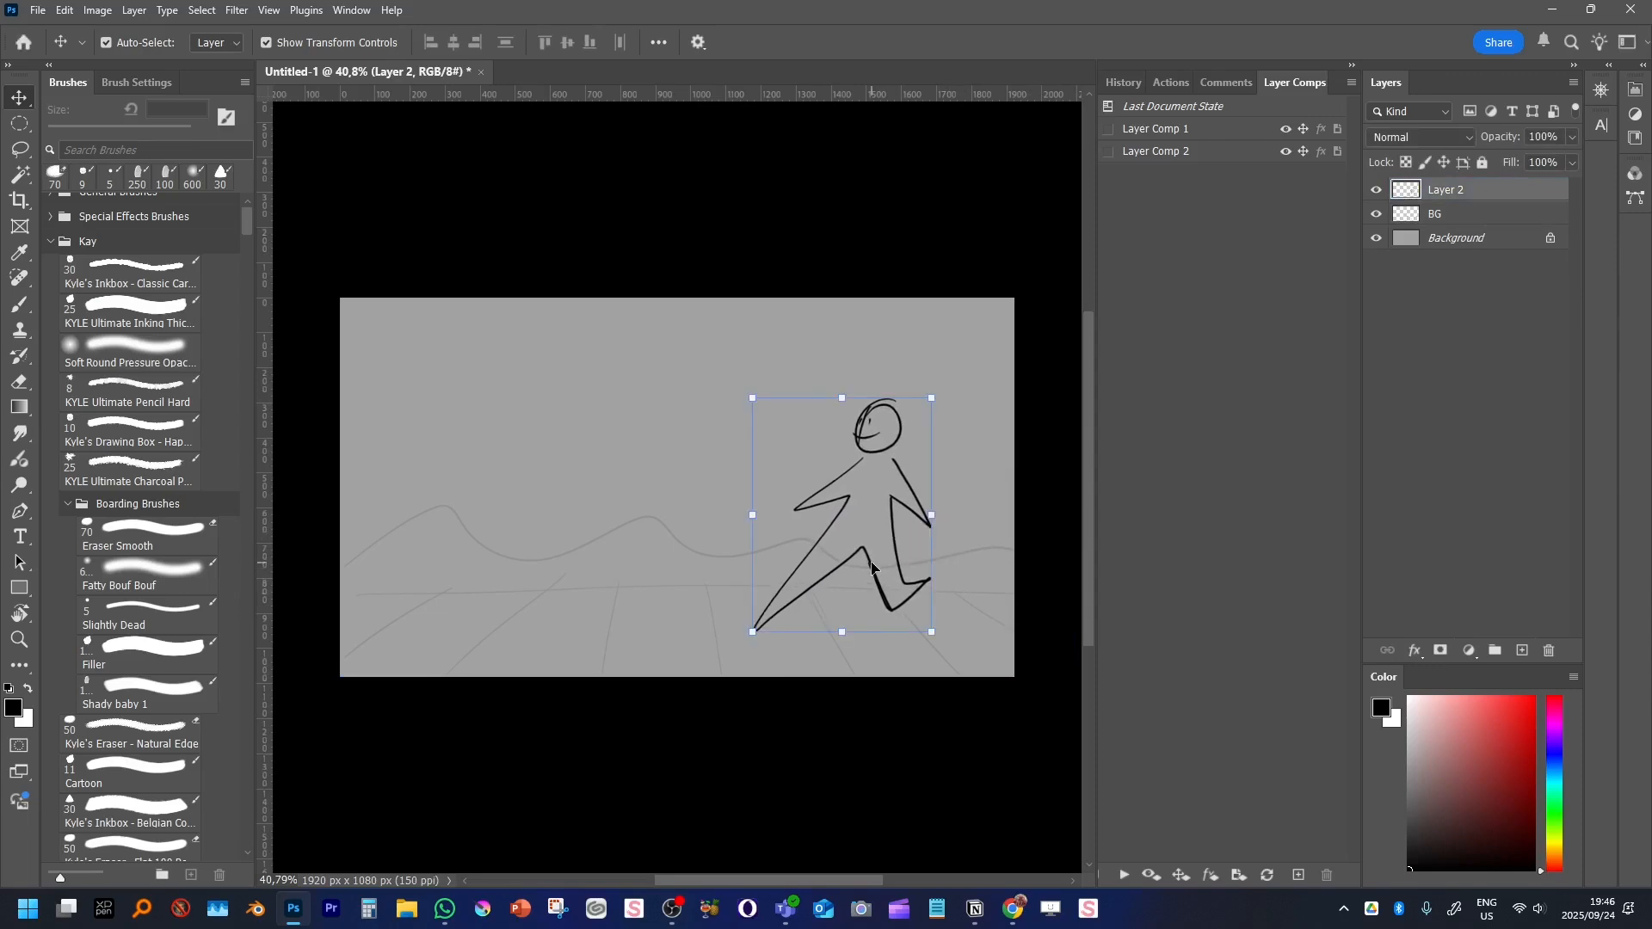
Shade the figure's body and head in translucent grey with the Shady baby 1 brush
left_click(146, 616)
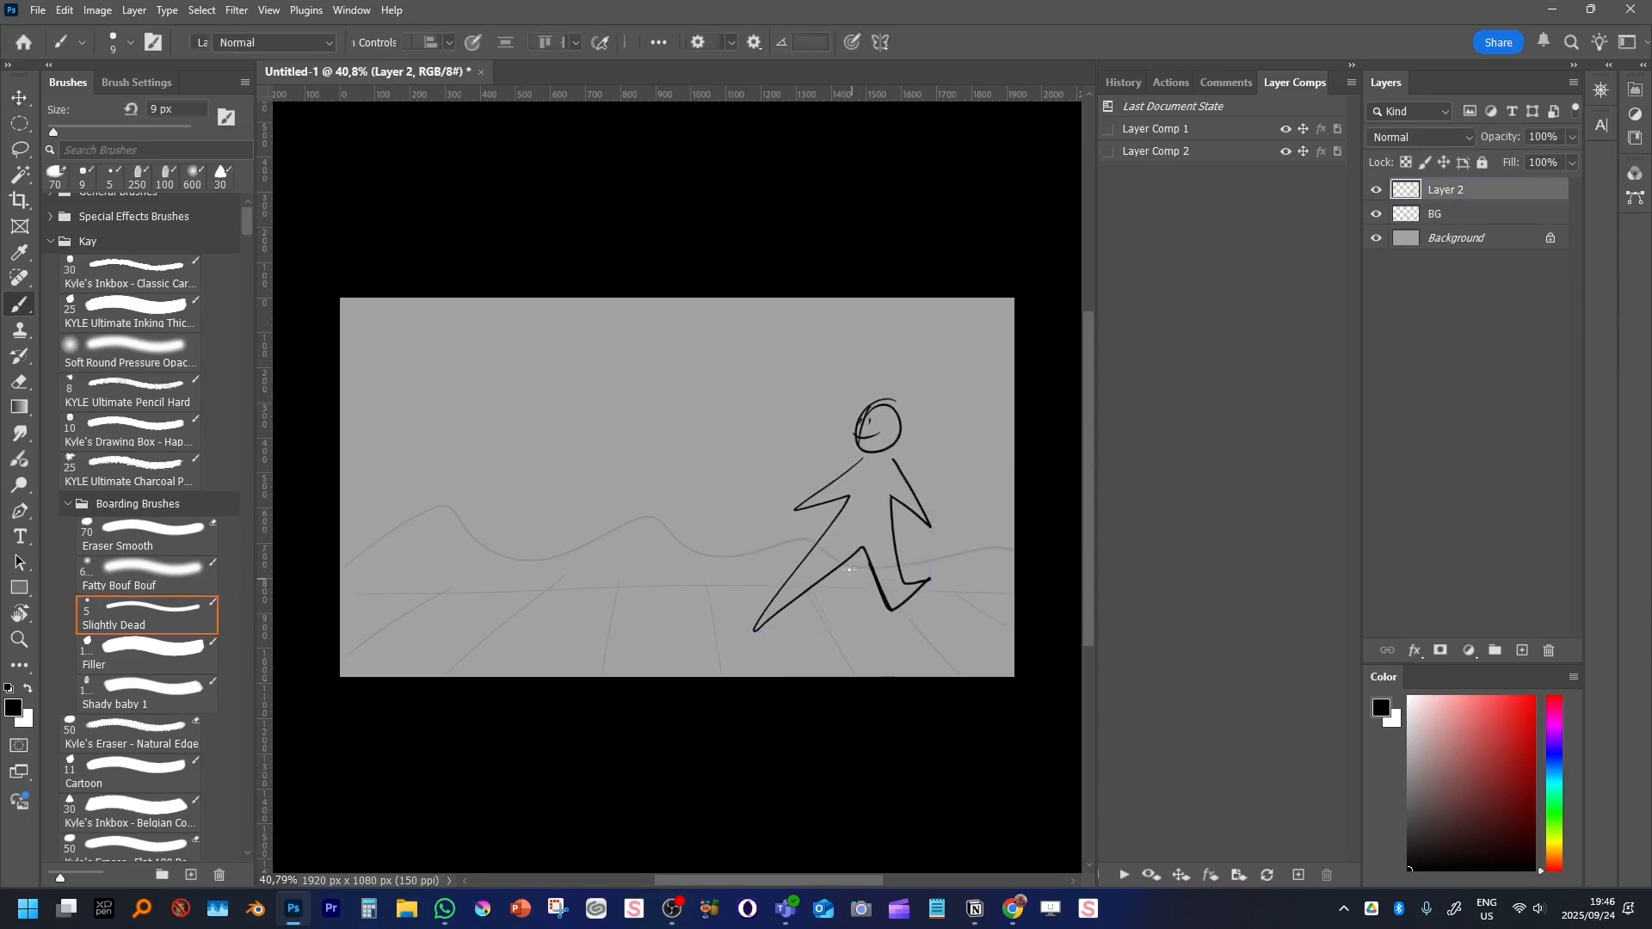
left_click(166, 697)
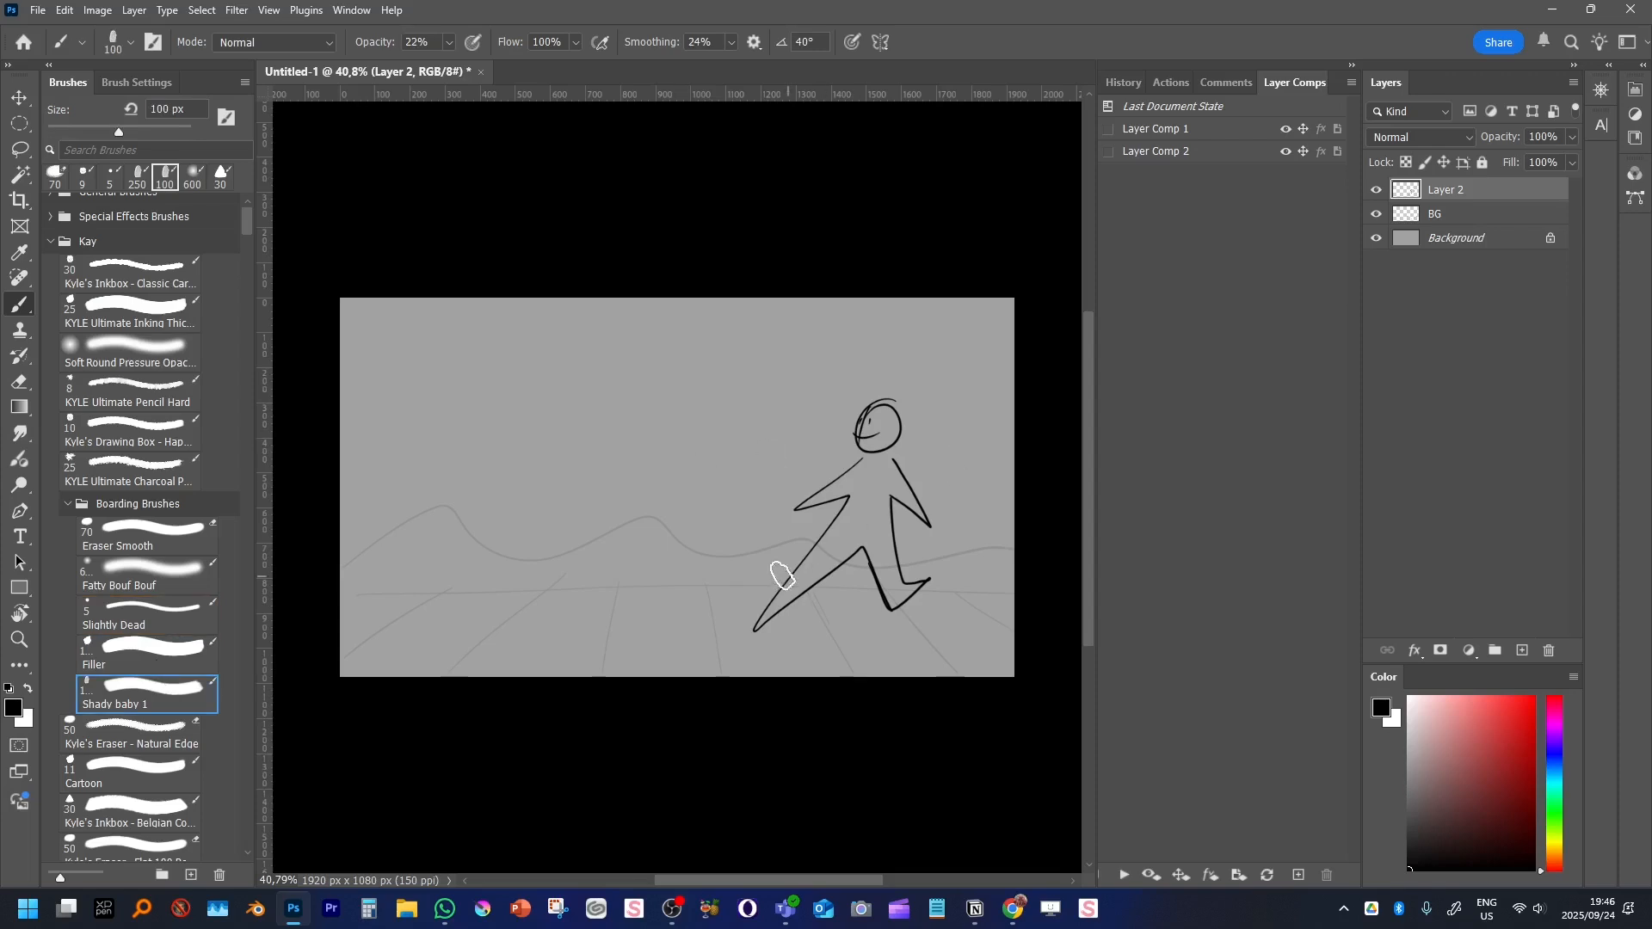
mouse_move(781, 571)
left_mouse_down()
mouse_move(869, 511)
mouse_move(817, 577)
mouse_move(873, 534)
mouse_move(887, 590)
mouse_move(915, 584)
mouse_move(875, 463)
mouse_move(843, 487)
mouse_move(889, 453)
mouse_move(876, 491)
mouse_move(922, 513)
mouse_move(864, 499)
mouse_move(913, 501)
mouse_move(871, 417)
left_mouse_up()
Switch repeatedly between Layer Comp 1 and Layer Comp 2 to check how the shaded figure appears, ending on Layer Comp 2
left_click(1108, 129)
left_click(1109, 152)
left_click(1110, 130)
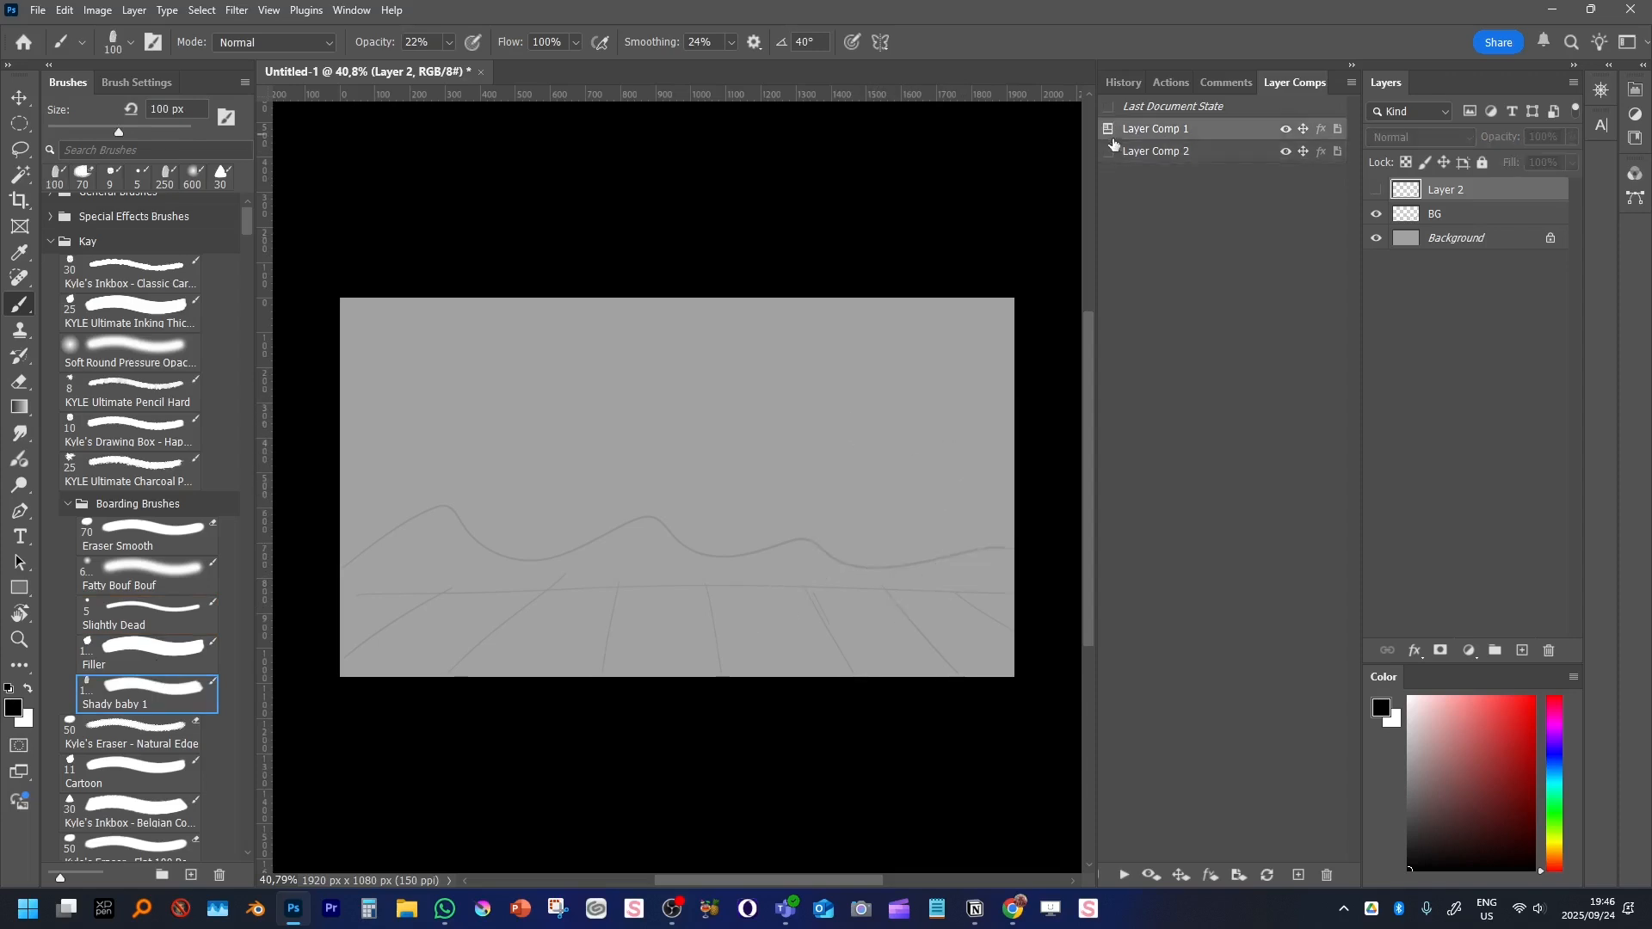
left_click(1109, 153)
left_click(1110, 129)
left_click(1109, 152)
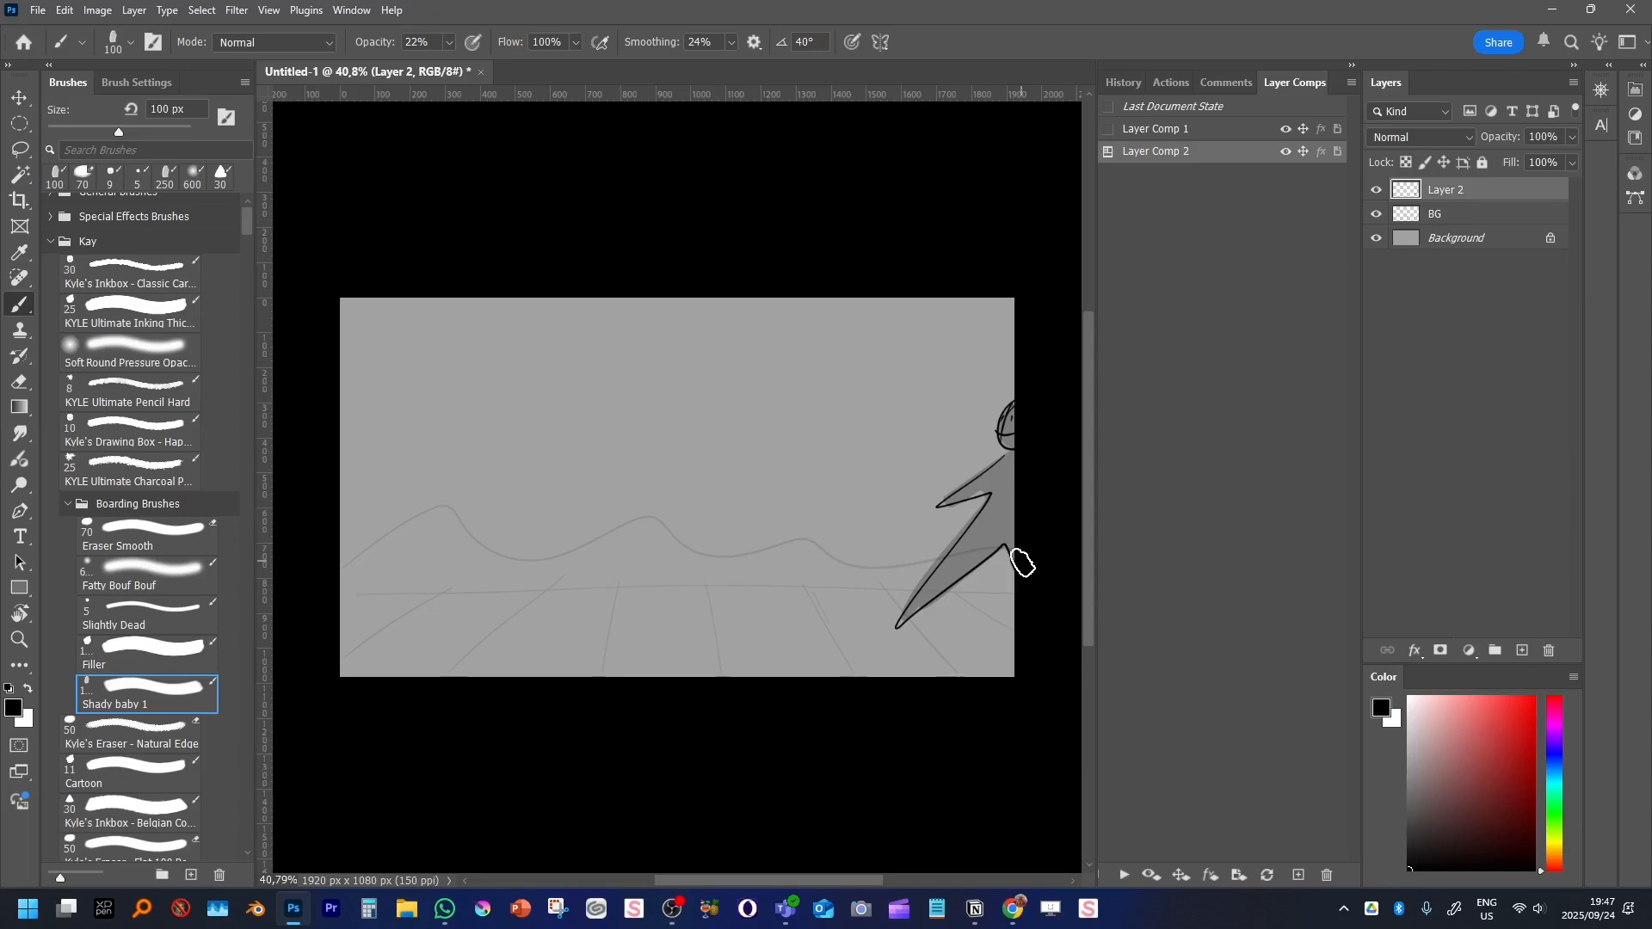
left_click(1108, 131)
left_click(1109, 152)
Move the shaded figure left into the canvas and save a new layer comp with Visibility and Position applied
key("v")
mouse_move(947, 562)
left_mouse_down()
mouse_move(826, 544)
mouse_move(869, 512)
mouse_move(927, 555)
mouse_move(744, 586)
mouse_move(754, 559)
mouse_move(790, 562)
left_mouse_up()
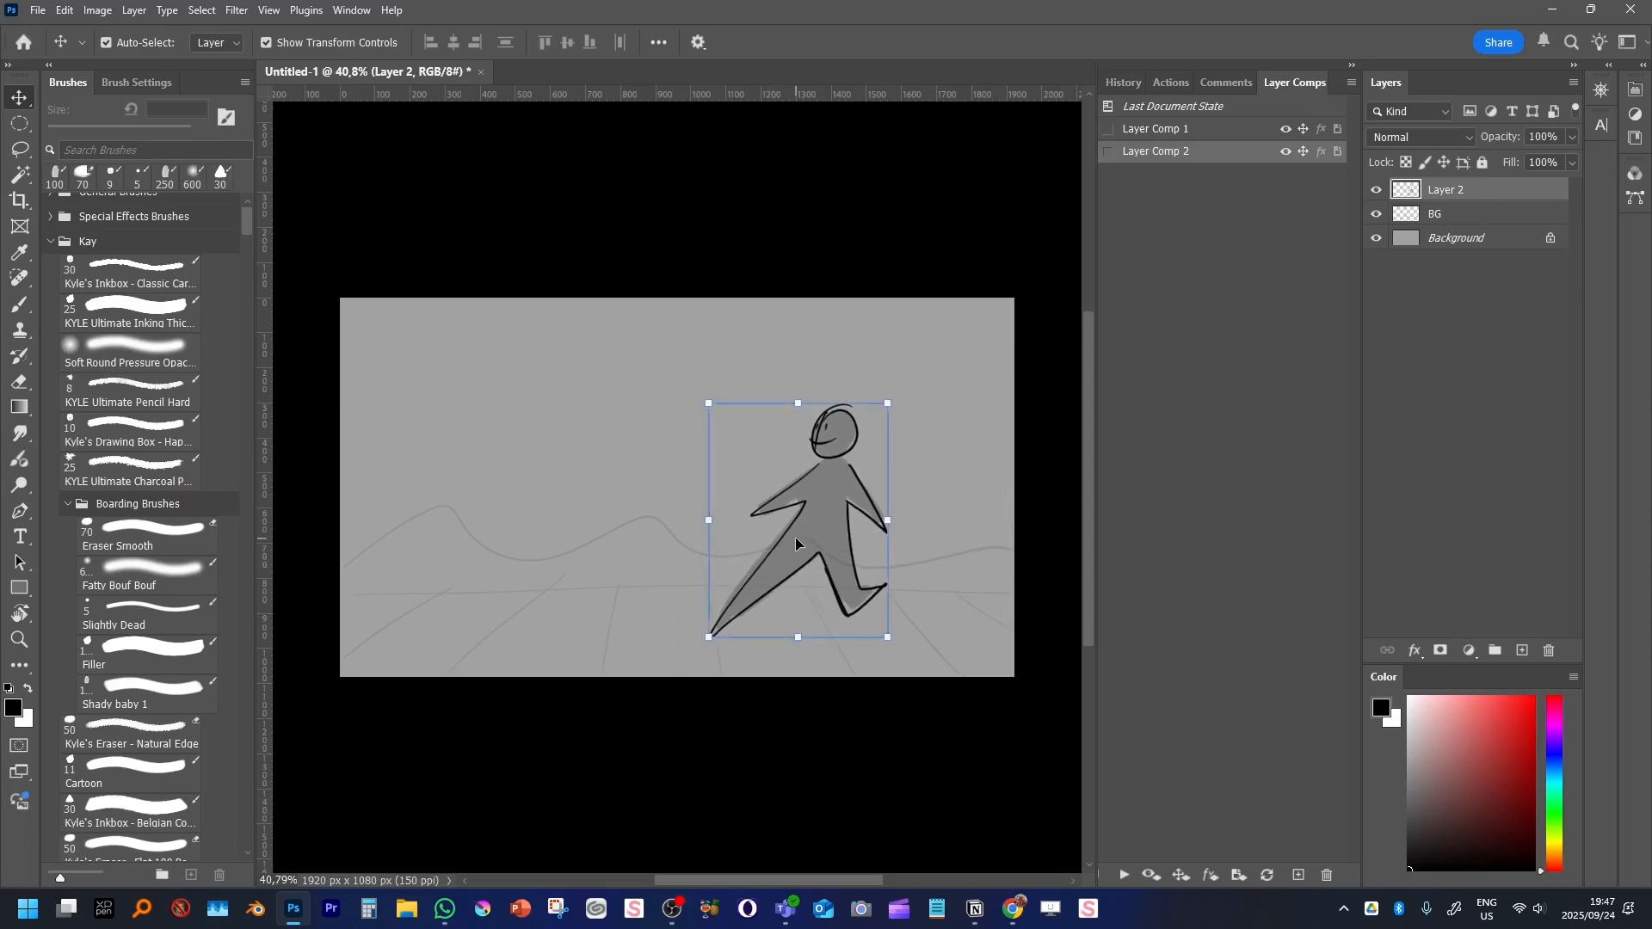
left_click(1296, 874)
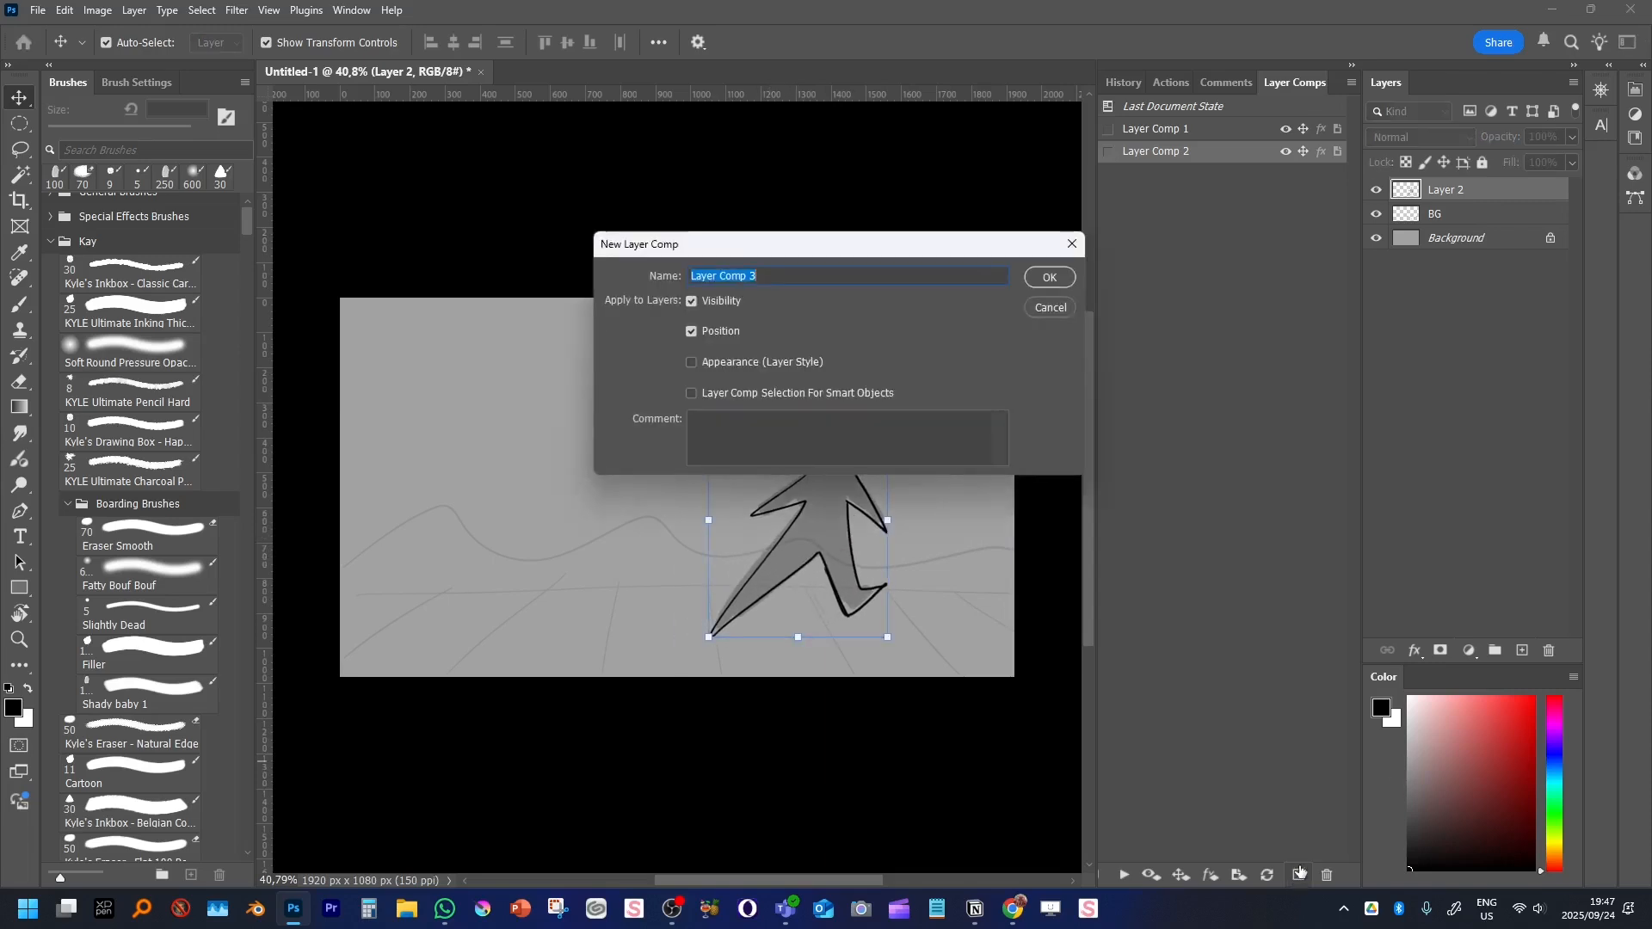
left_click(692, 332)
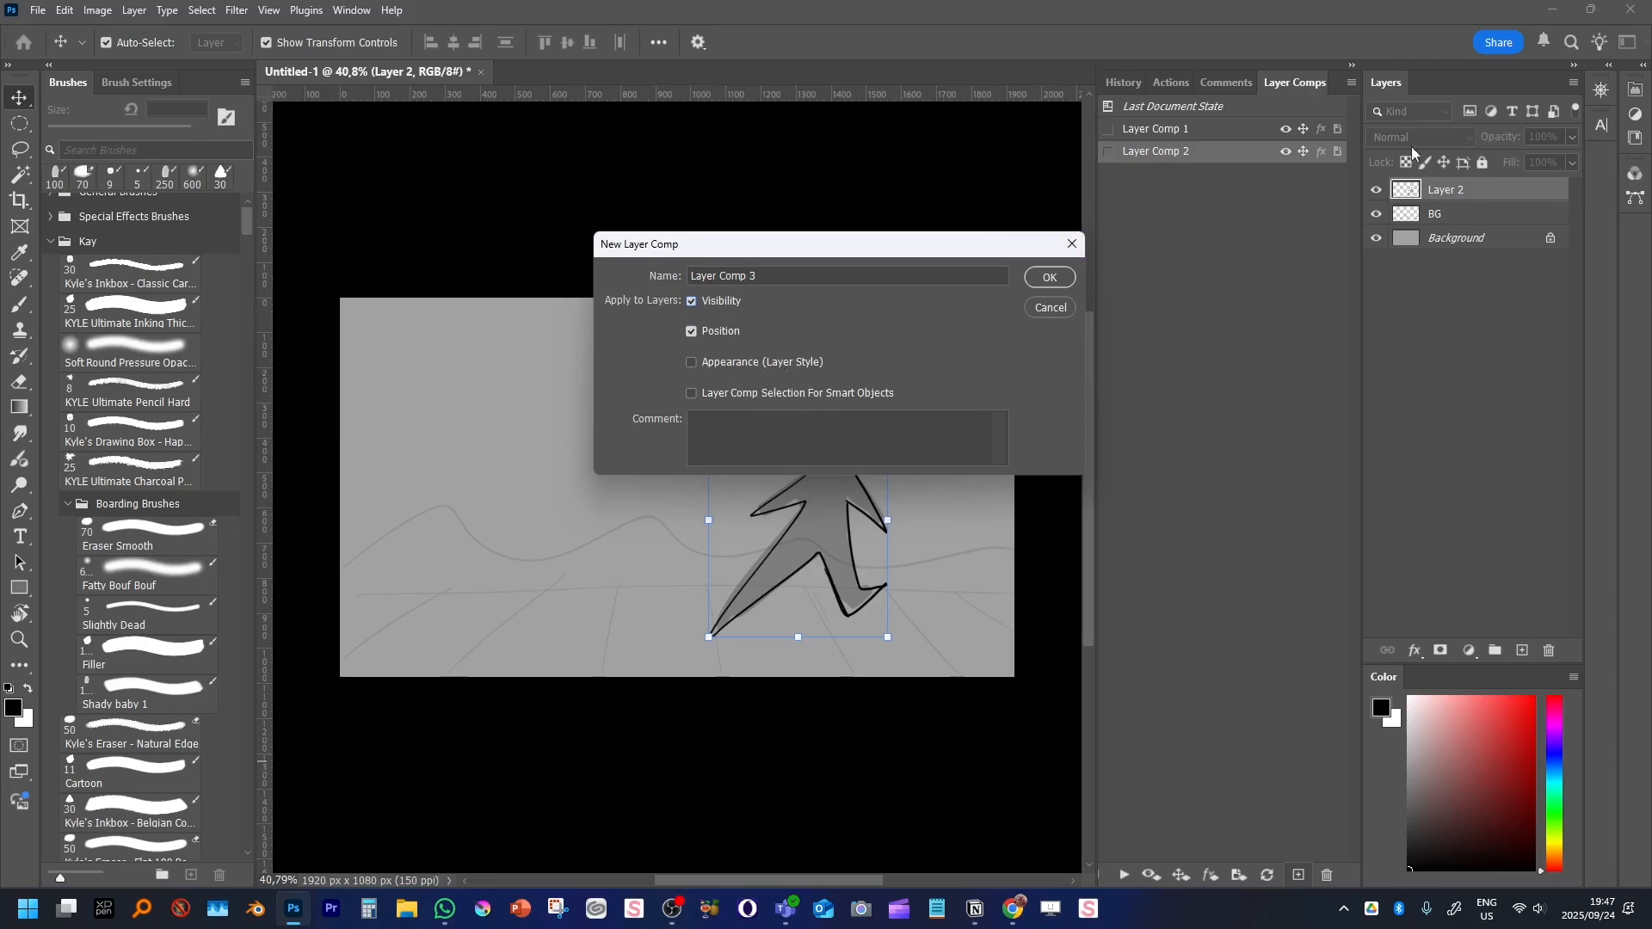
left_click(1051, 279)
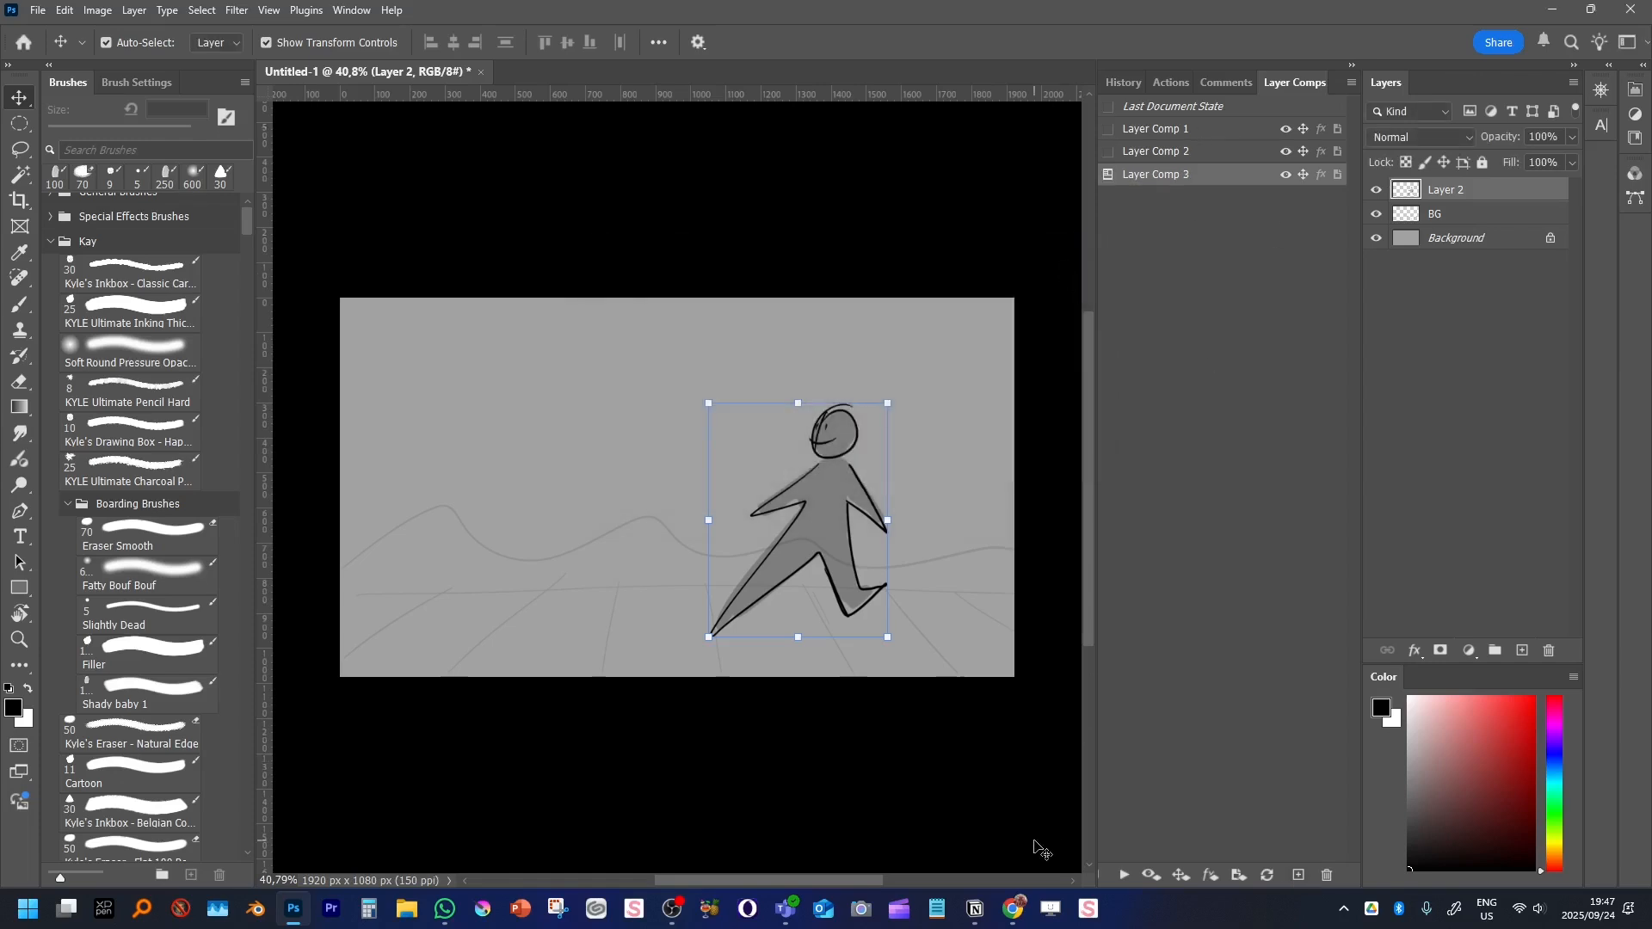
Step through the three layer comps to preview the figure's movement, ending on Layer Comp 3
key("F3")
key("F2")
key("F3")
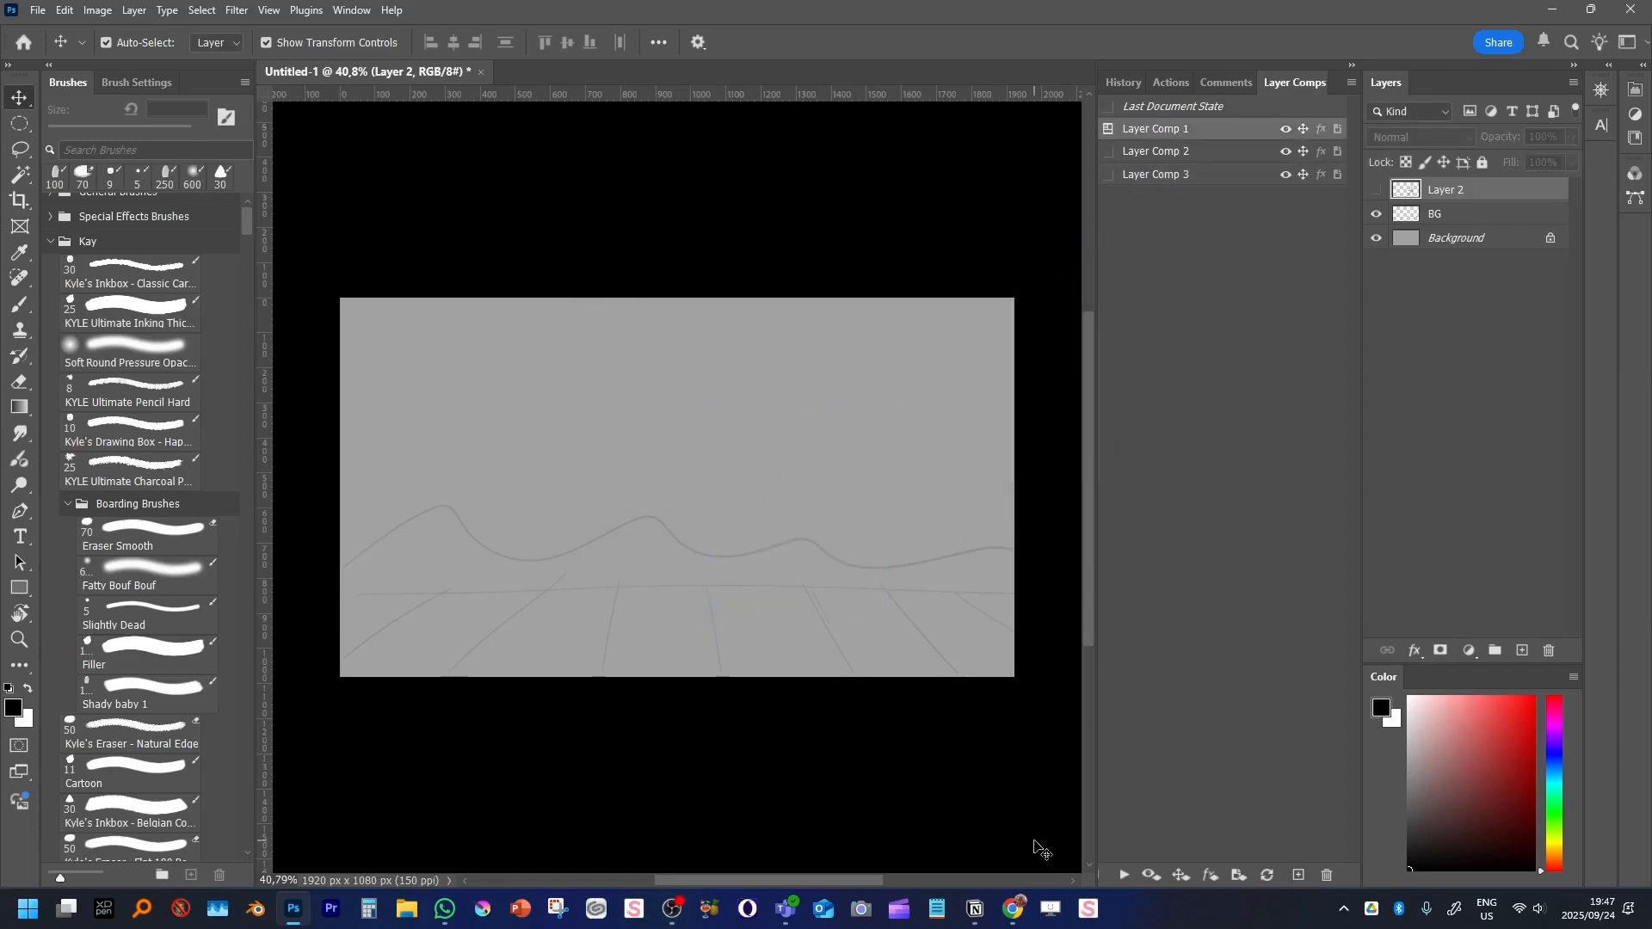
key("F3")
key("F3")
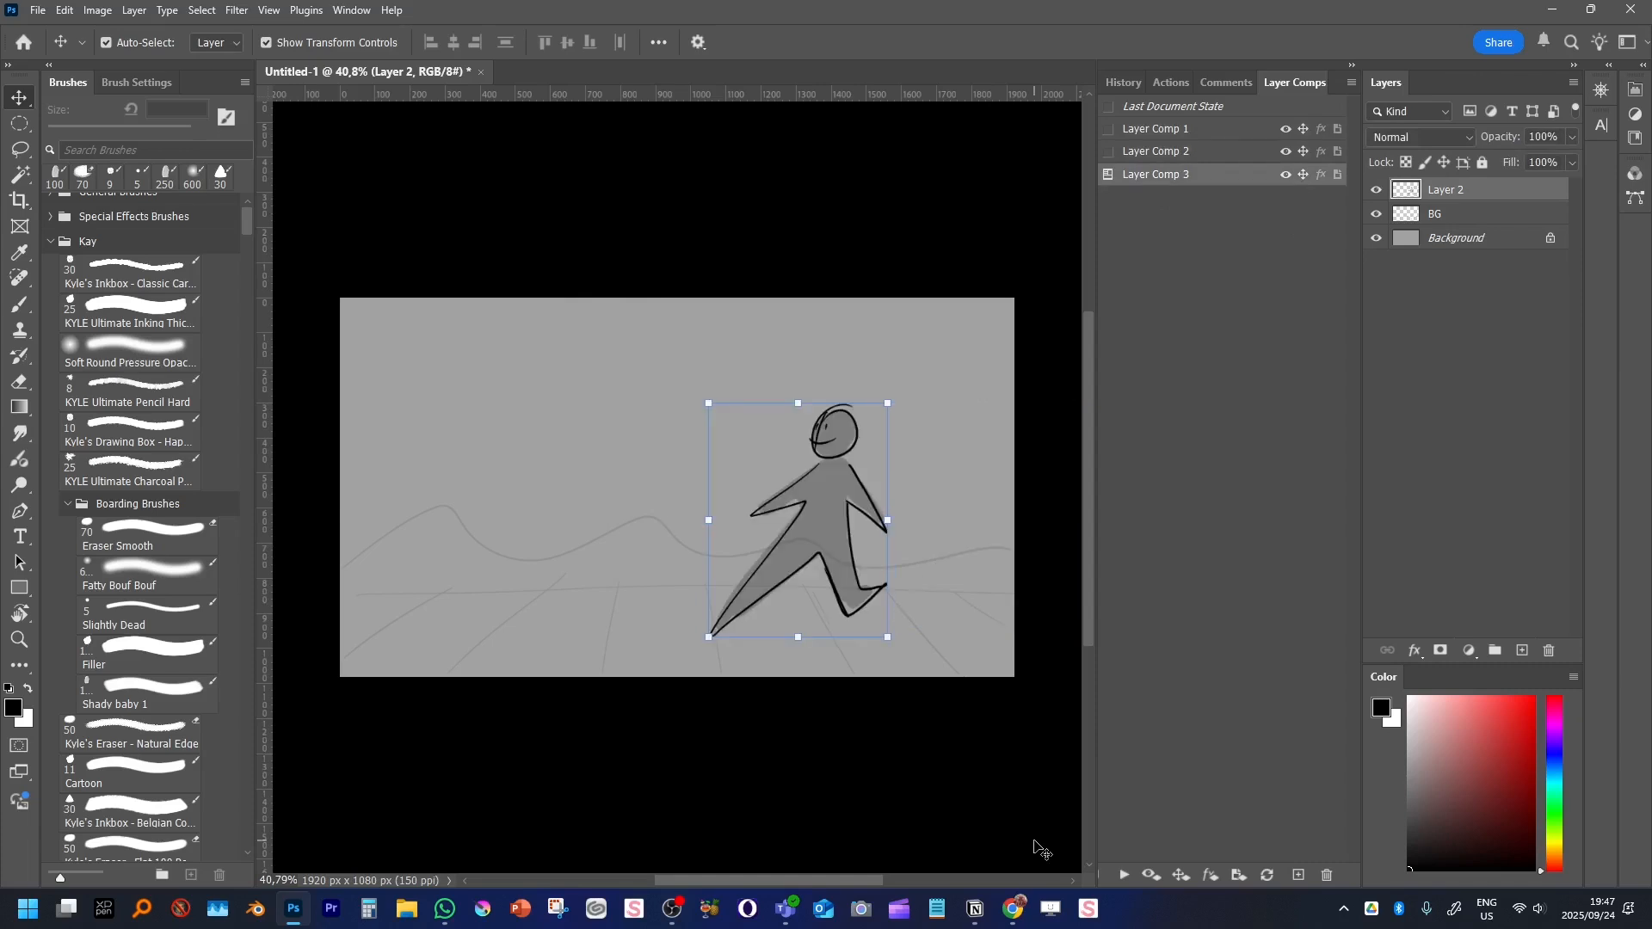
Move the figure further left, past the canvas's middle, and save the arrangement as a fourth layer comp
left_click_drag(853, 587, 634, 591)
left_click(1299, 875)
left_click(1051, 277)
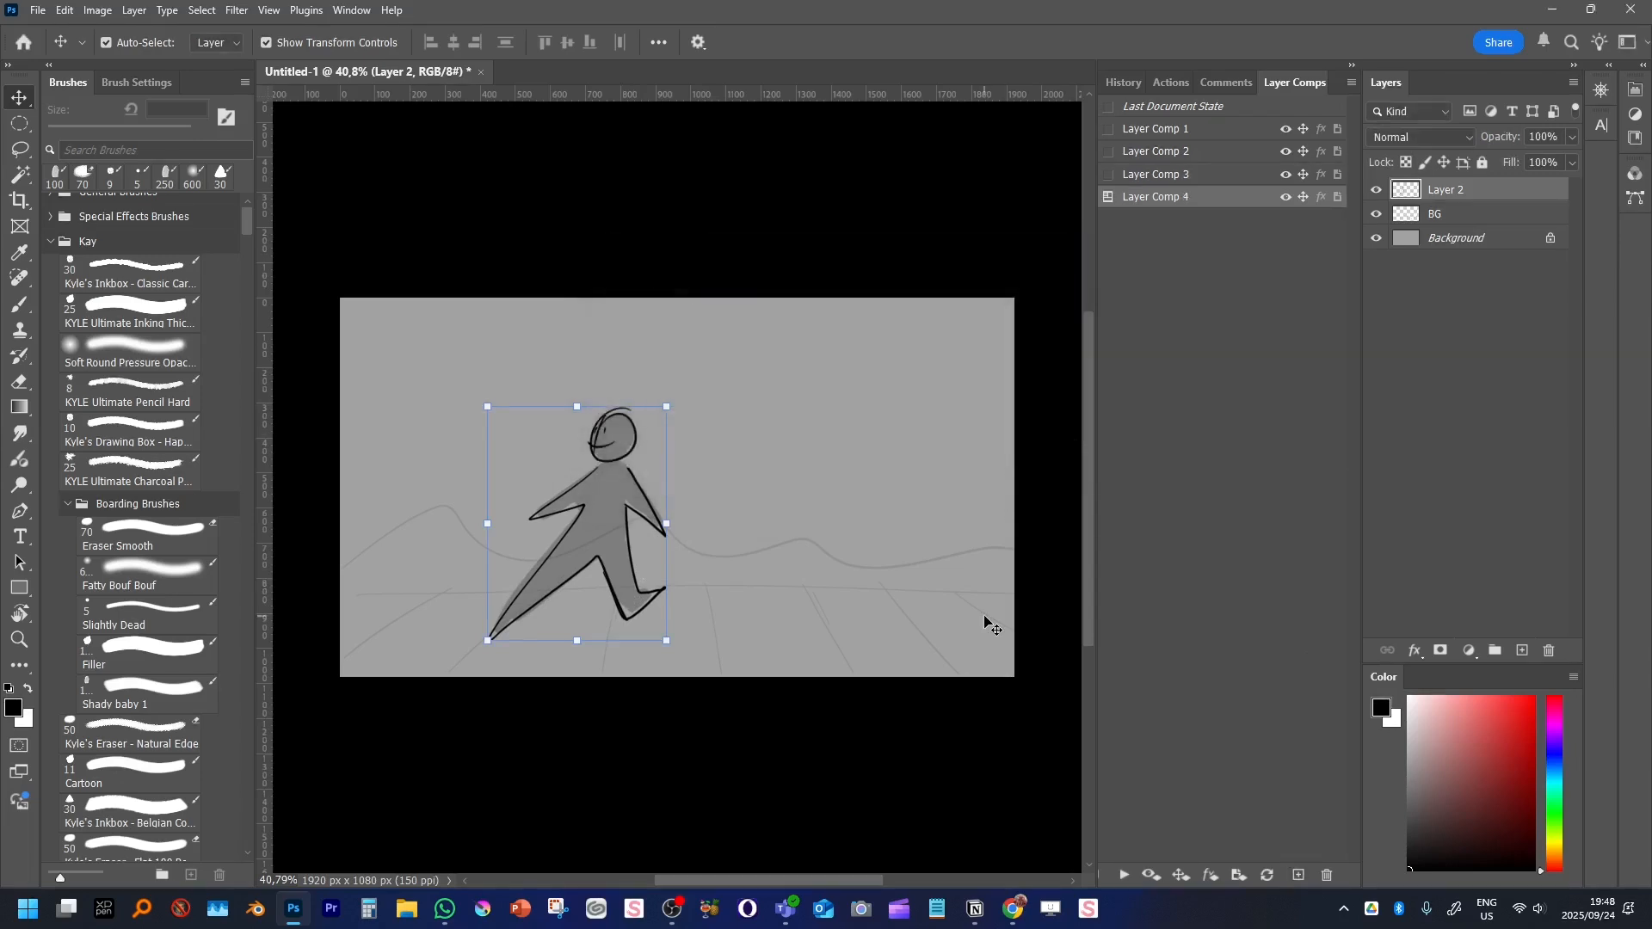
Step repeatedly through all four layer comps to preview the figure's walk, ending on Layer Comp 4 with nothing selected
key("F3")
key("F3")
key("F3")
key("F3")
key("F3")
key("F3")
key("F3")
key("F3")
left_click(1218, 539)
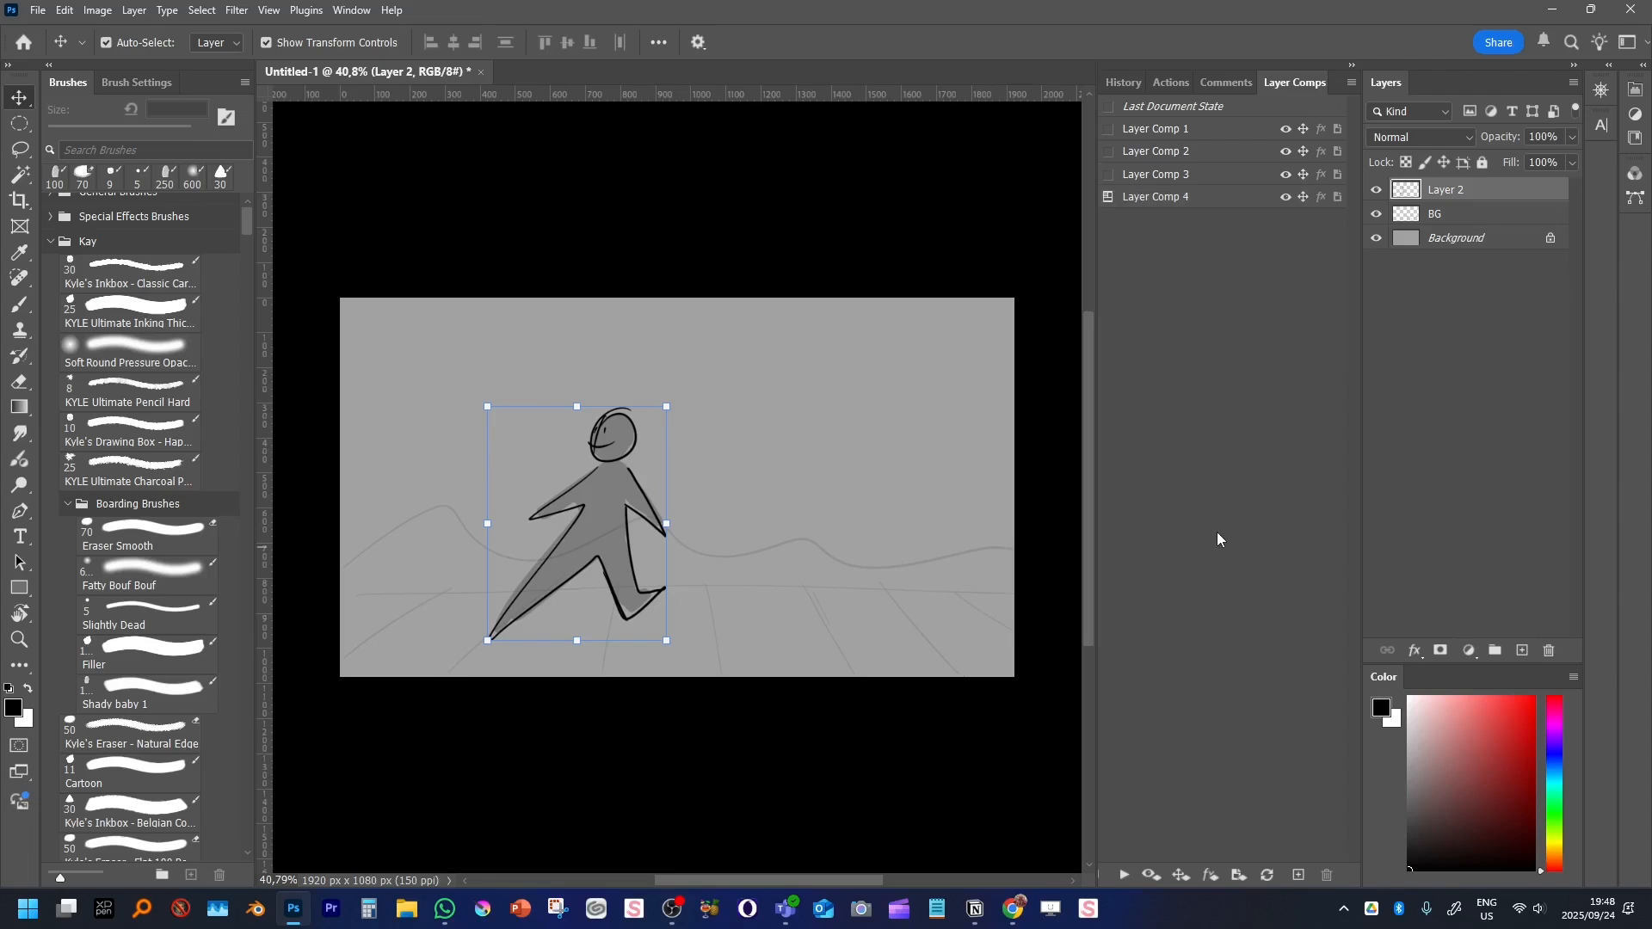
left_click(820, 542)
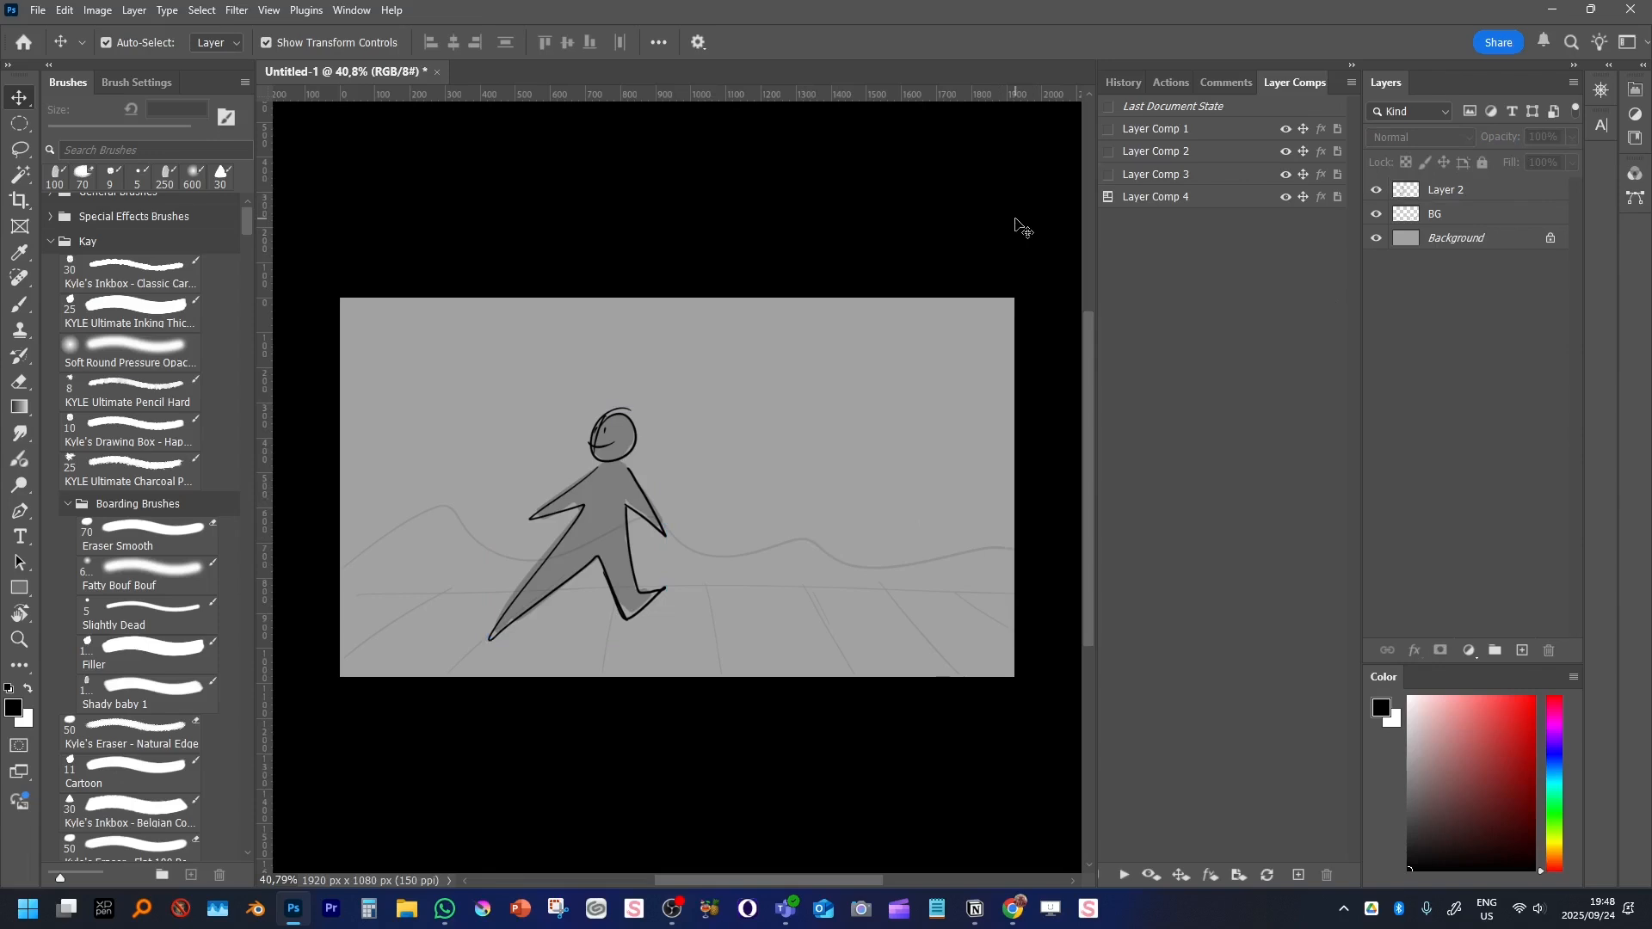
Step through Layer Comps 1 to 4 in order twice to review the figure's walk, ending on Layer Comp 4 with no comp selected
left_click(1111, 130)
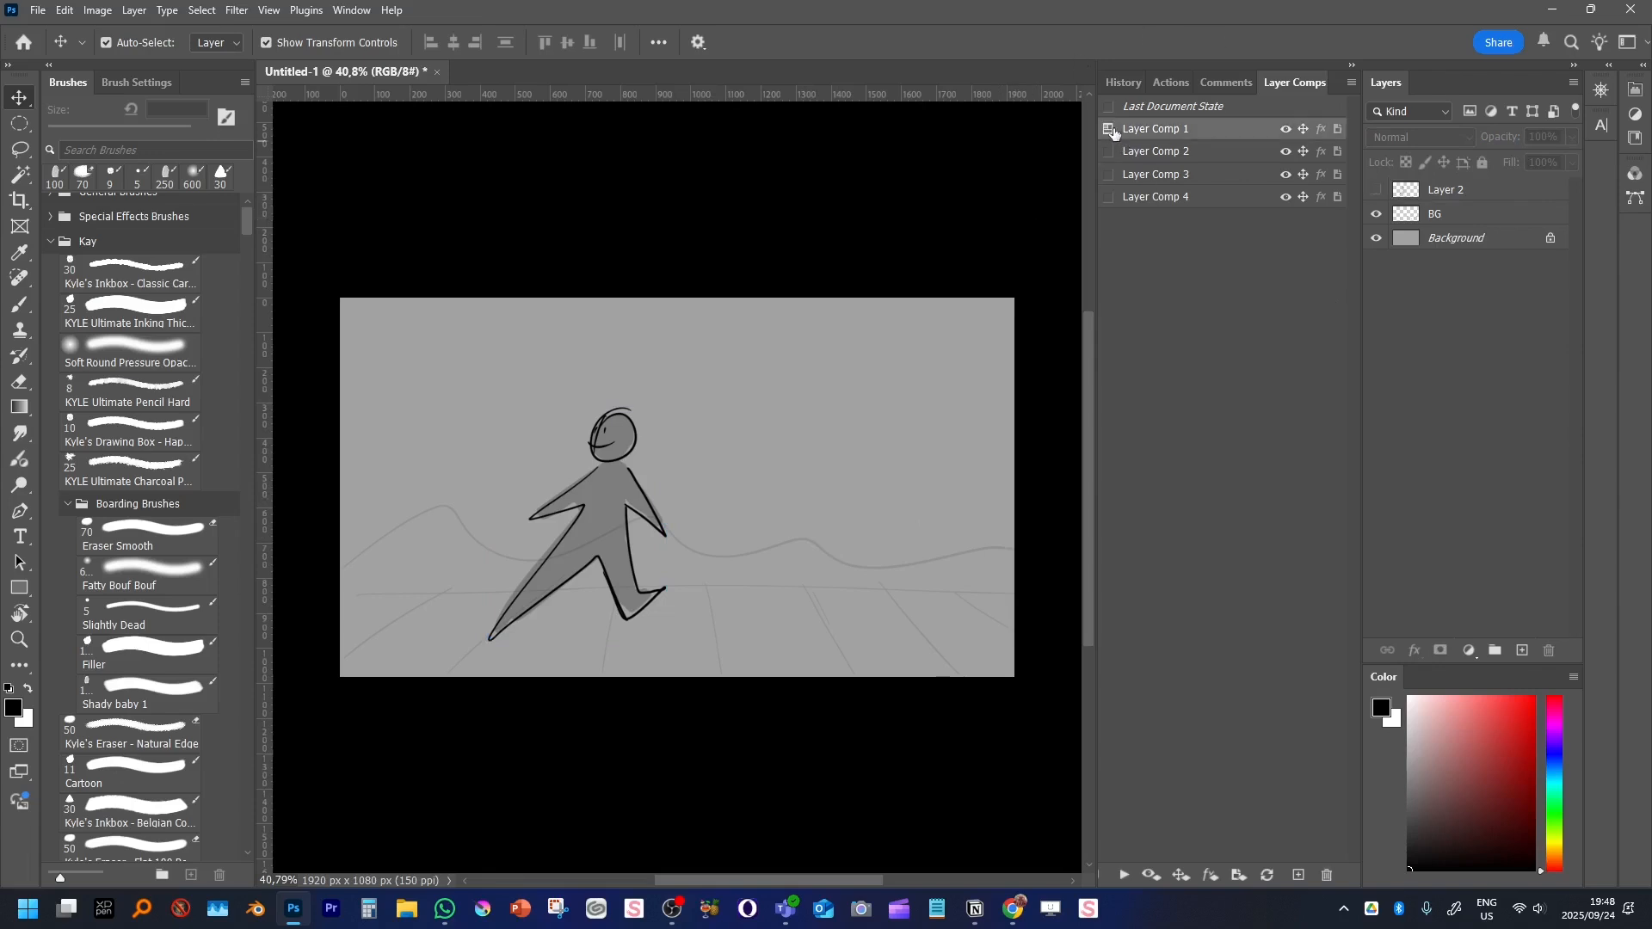
left_click(1109, 152)
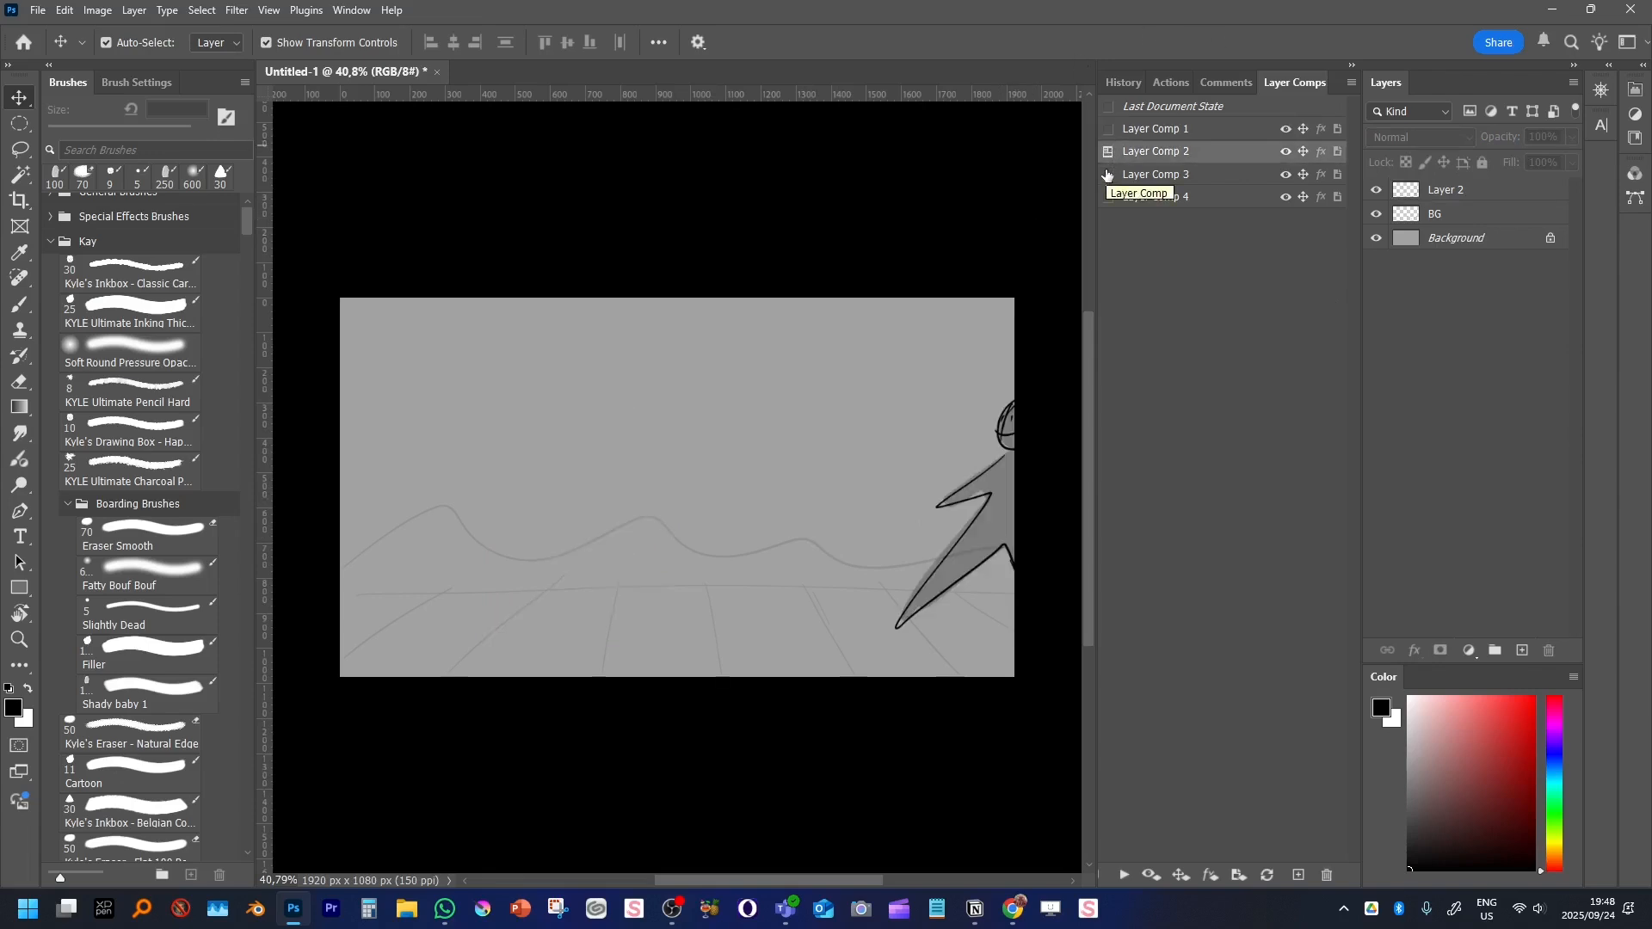
left_click(1108, 175)
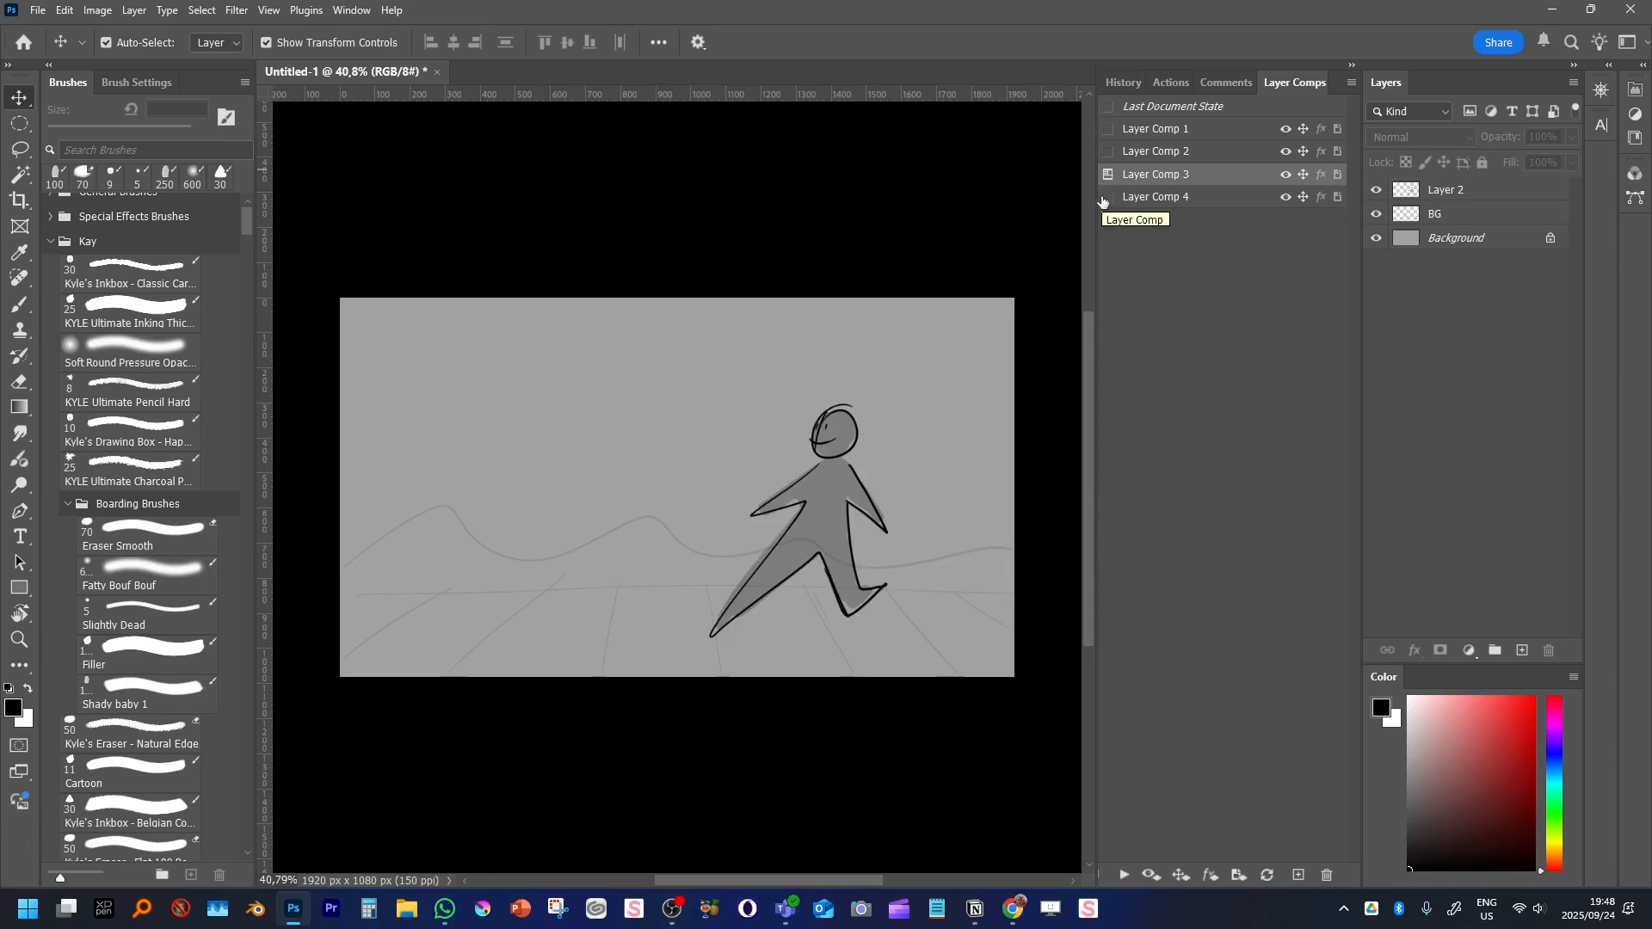
left_click(1107, 197)
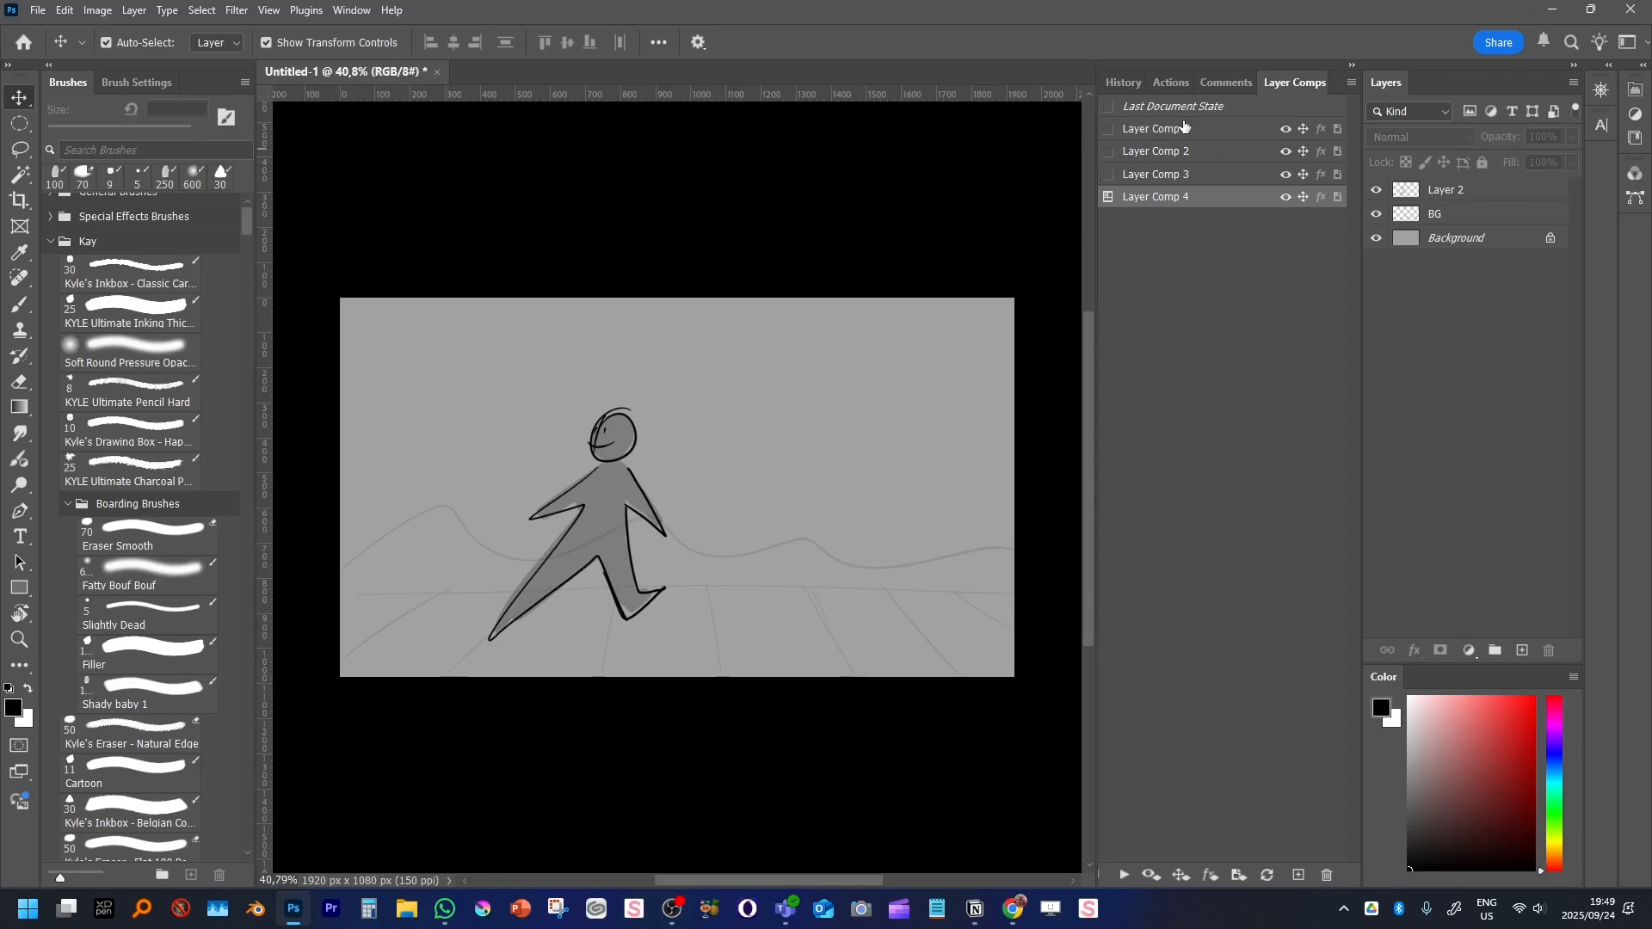
left_click(1108, 130)
left_click(1108, 151)
left_click(1108, 174)
left_click(1108, 197)
double_click(1156, 132)
left_click(1154, 249)
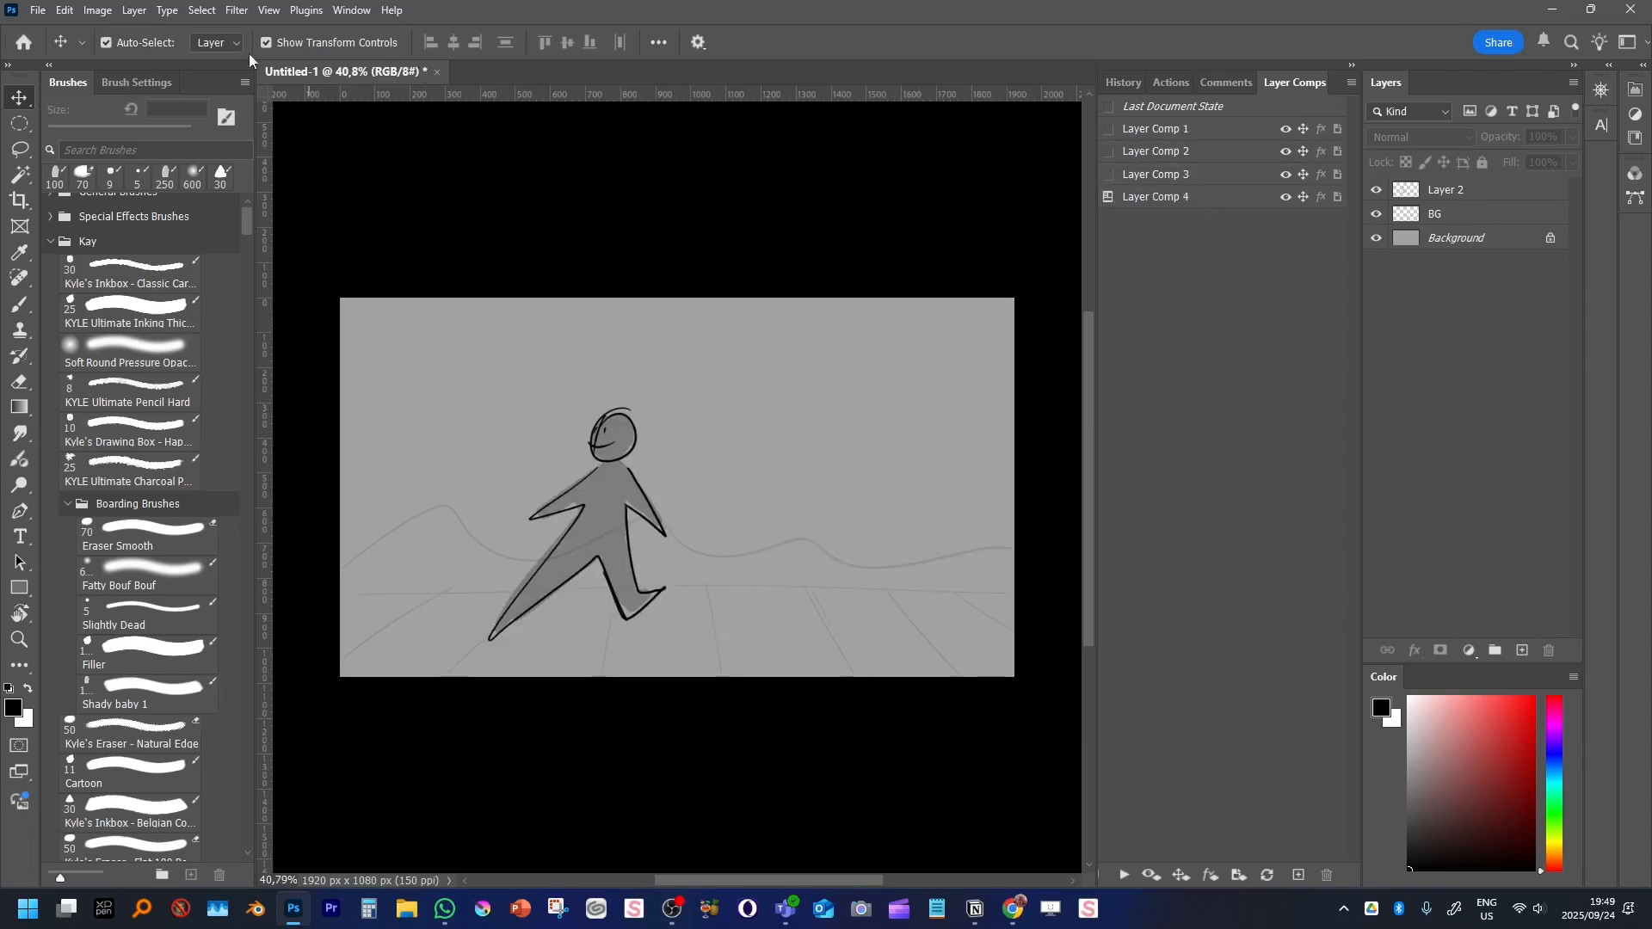
Start a Layer Comps to Files export and set its destination to a new Desktop folder named Test
left_click(38, 11)
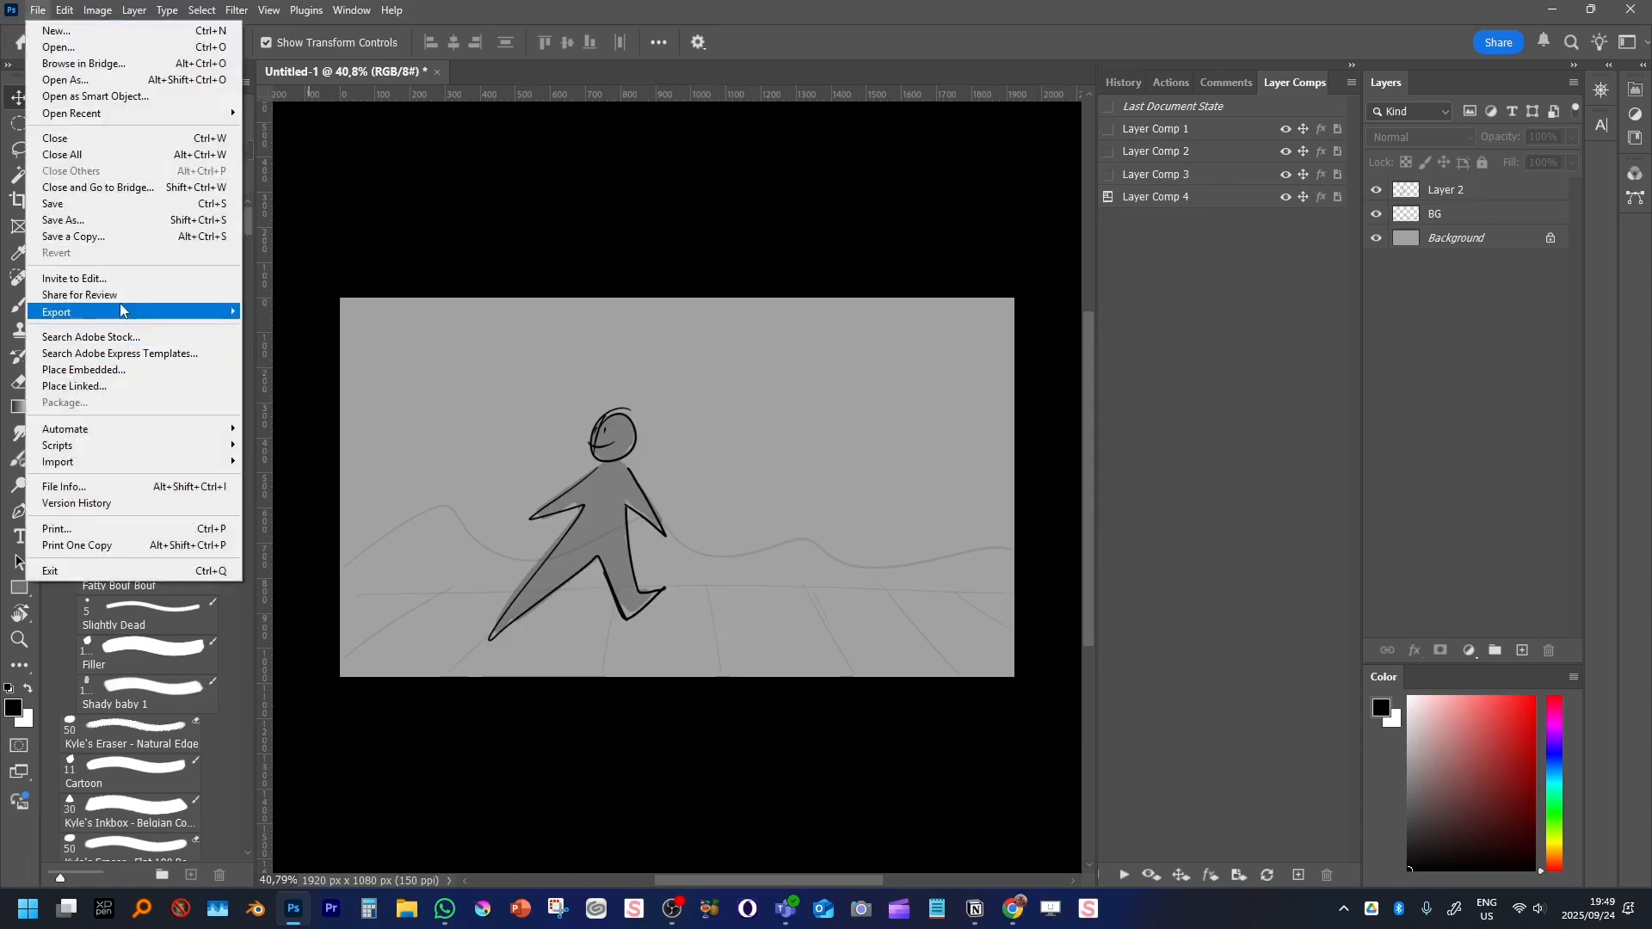
mouse_move(172, 312)
left_click(306, 438)
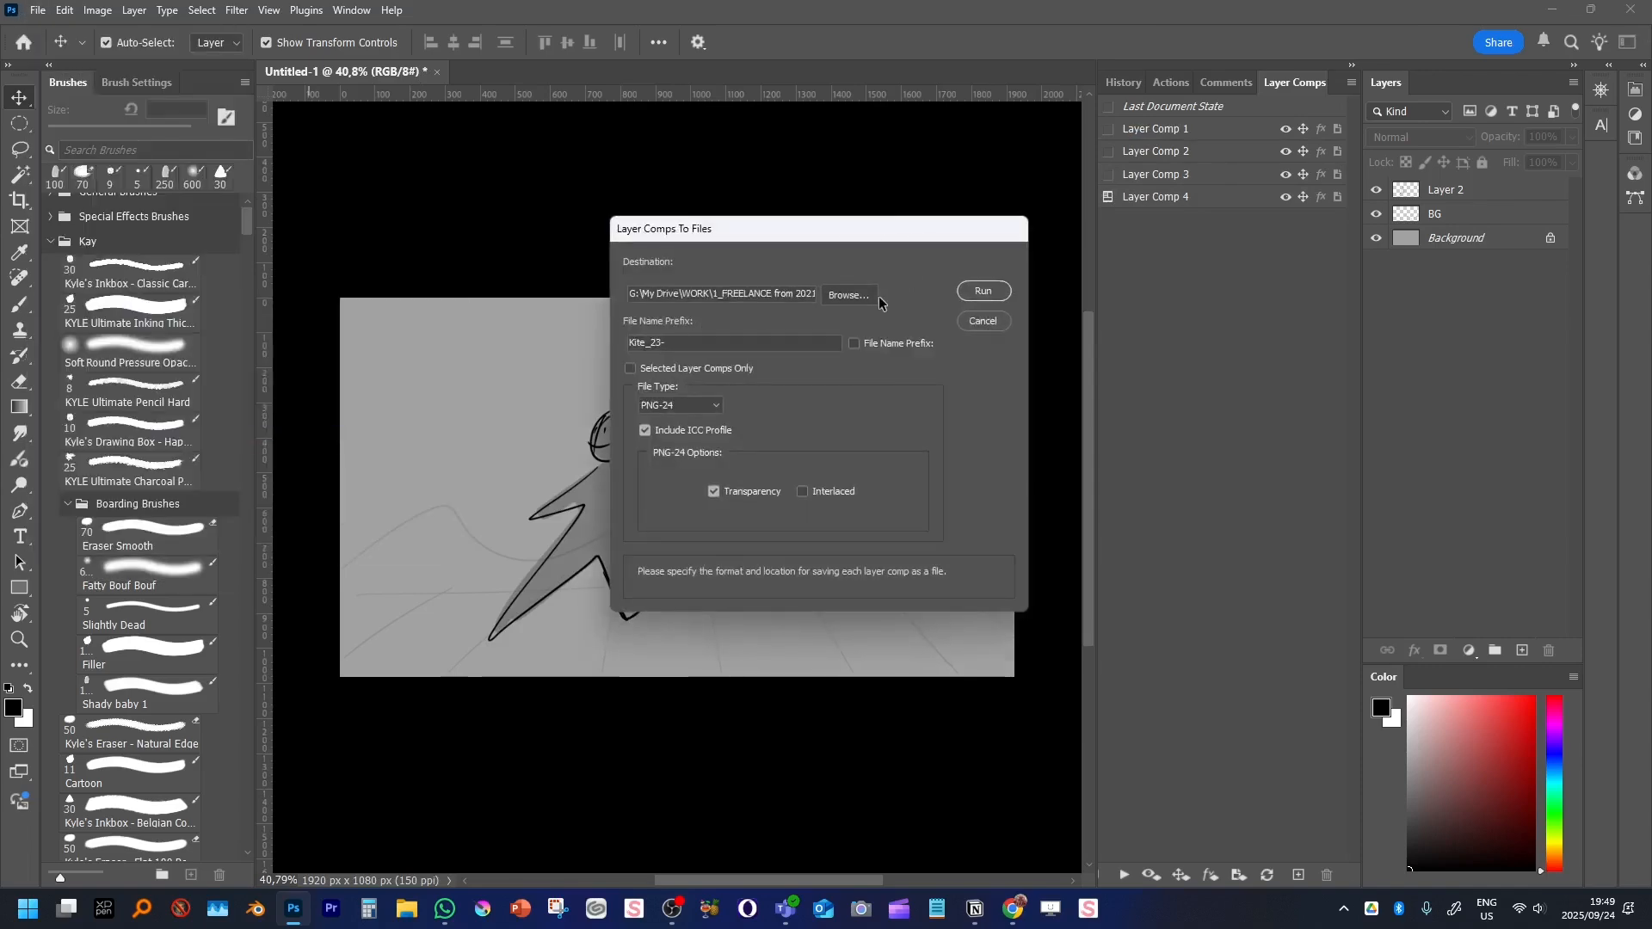
left_click(849, 296)
left_click(318, 296)
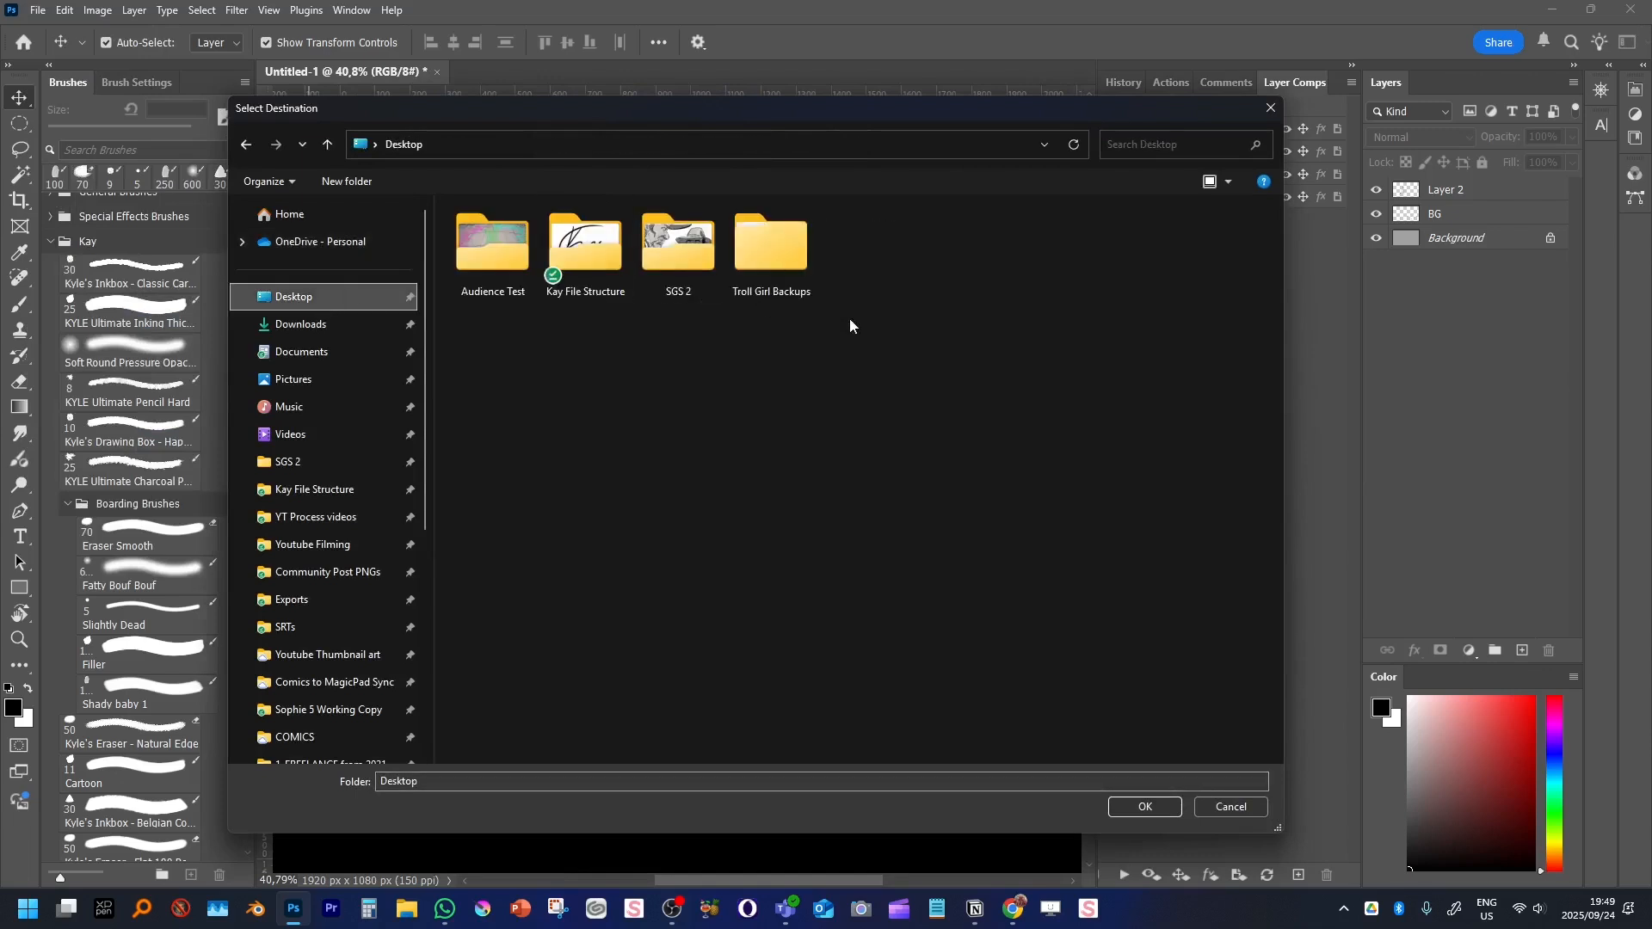
left_click(347, 180)
type("Test")
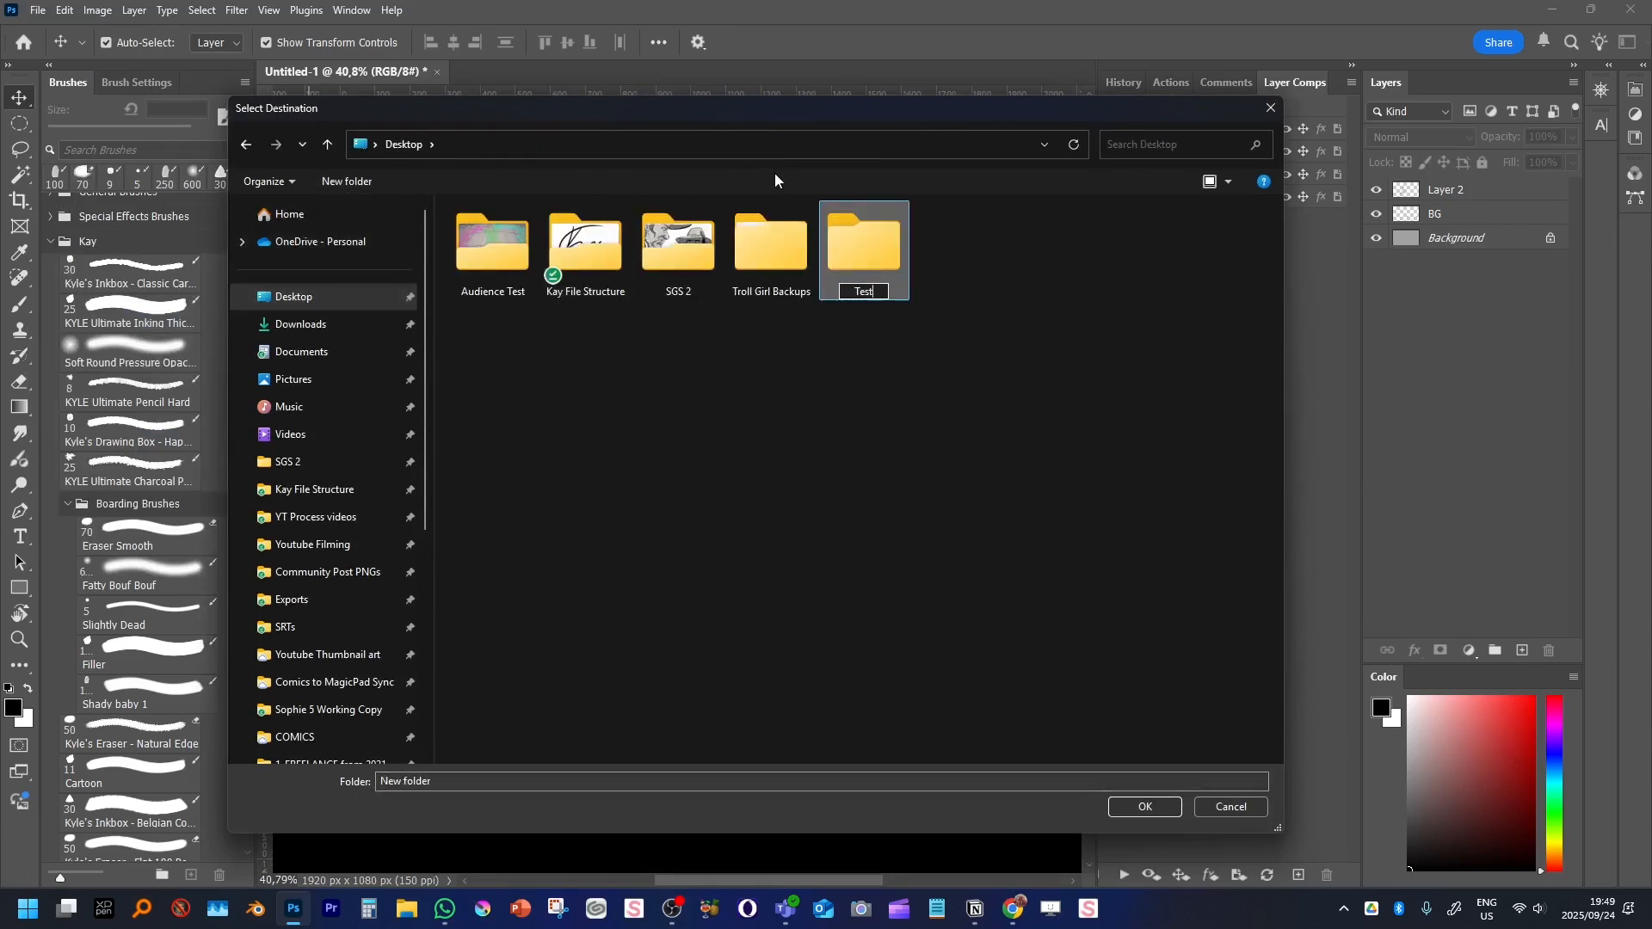
key("Return")
key("Return")
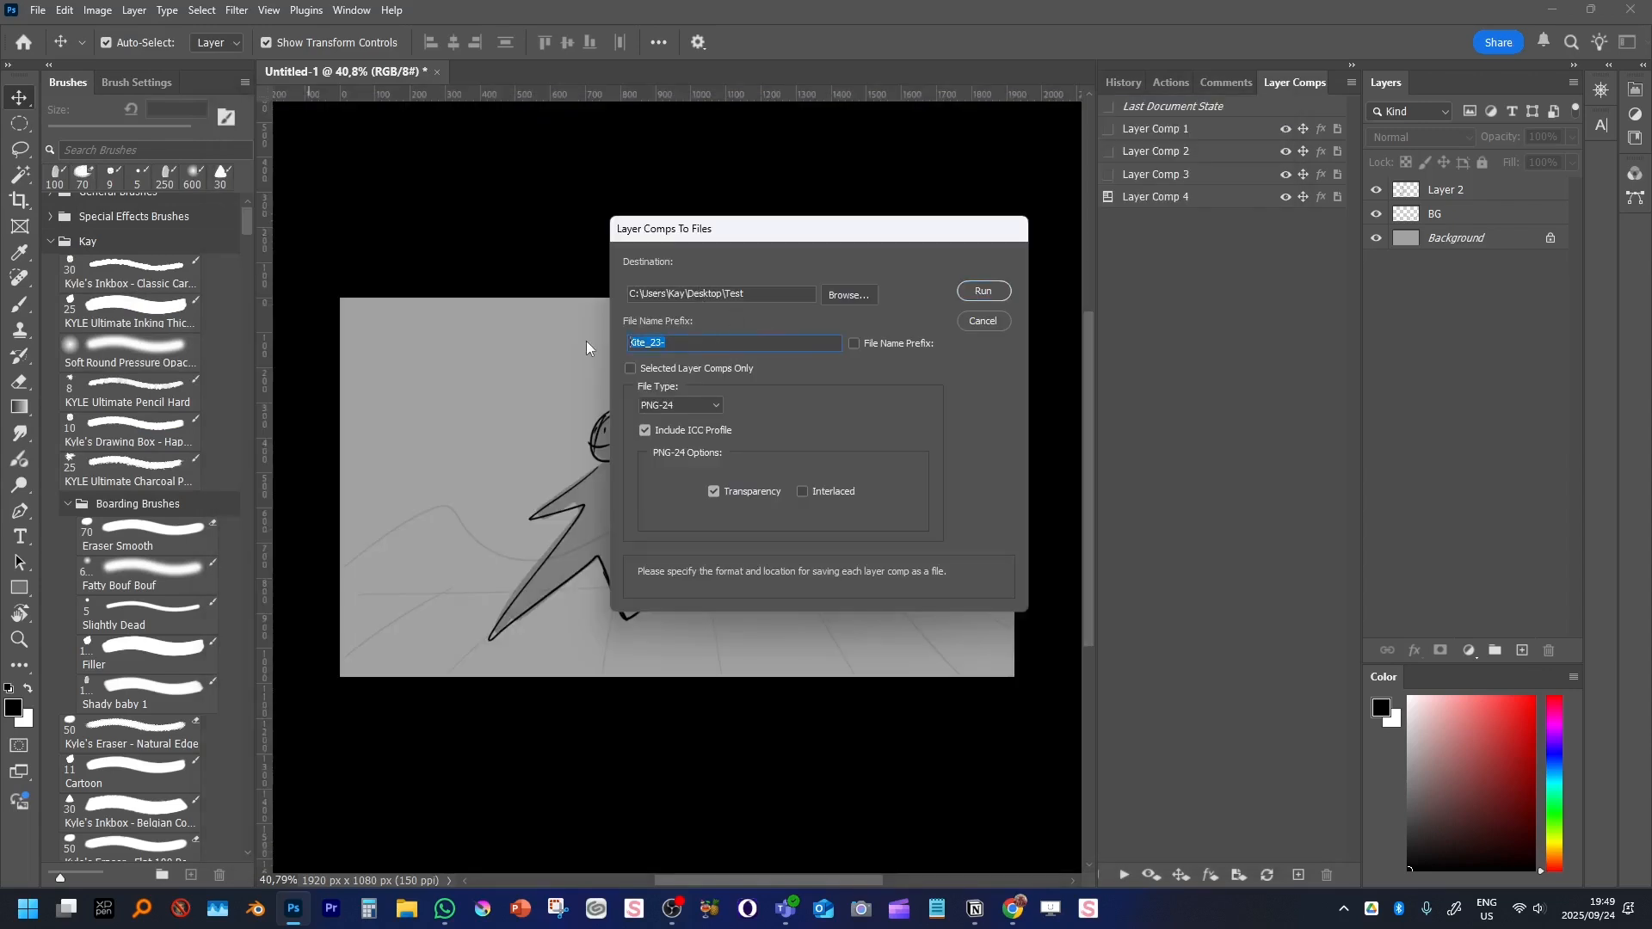
Export all the layer comps as JPEG files with the file name prefix test_ and a reduced quality setting
type("test_")
left_click(632, 370)
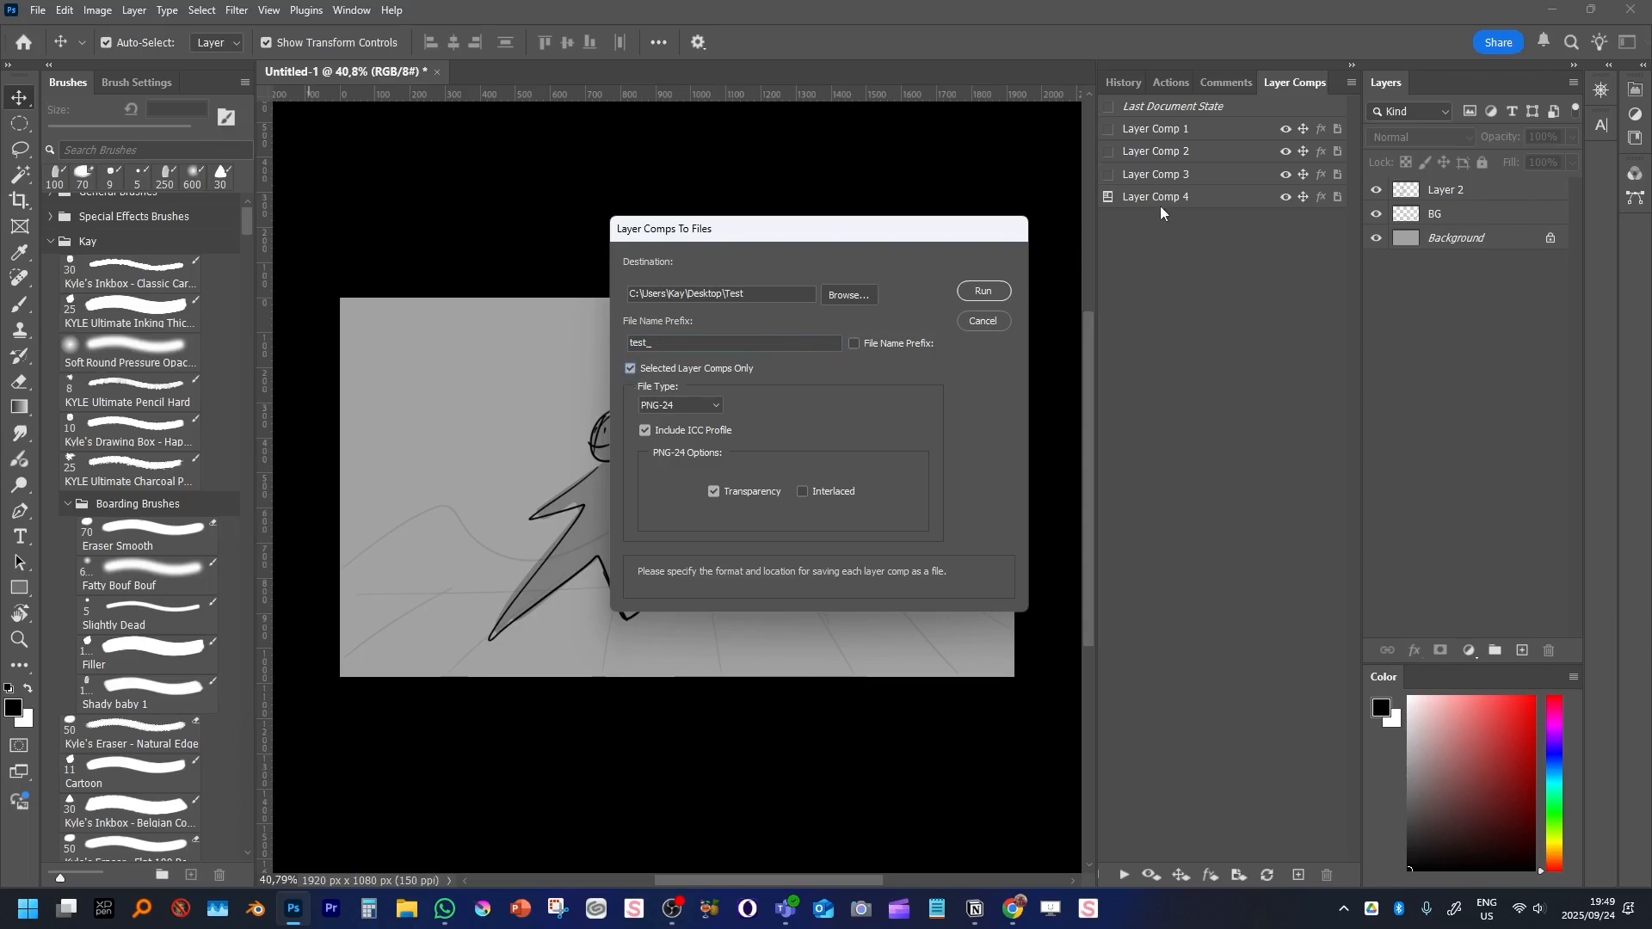
left_click(671, 368)
left_click(699, 409)
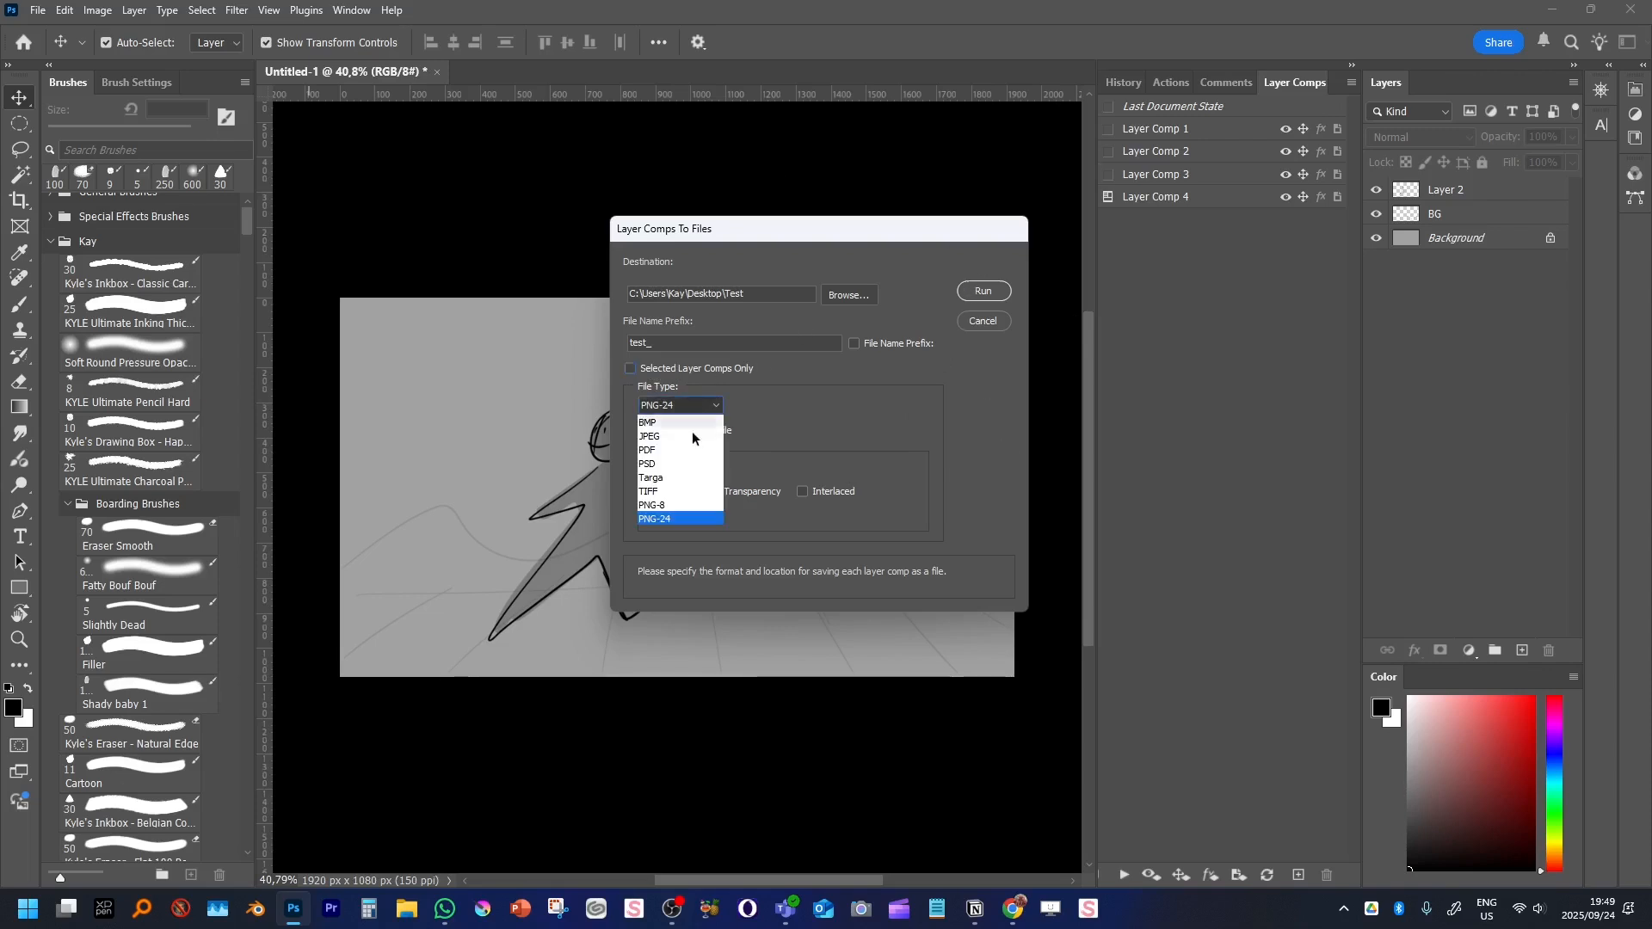
left_click(664, 437)
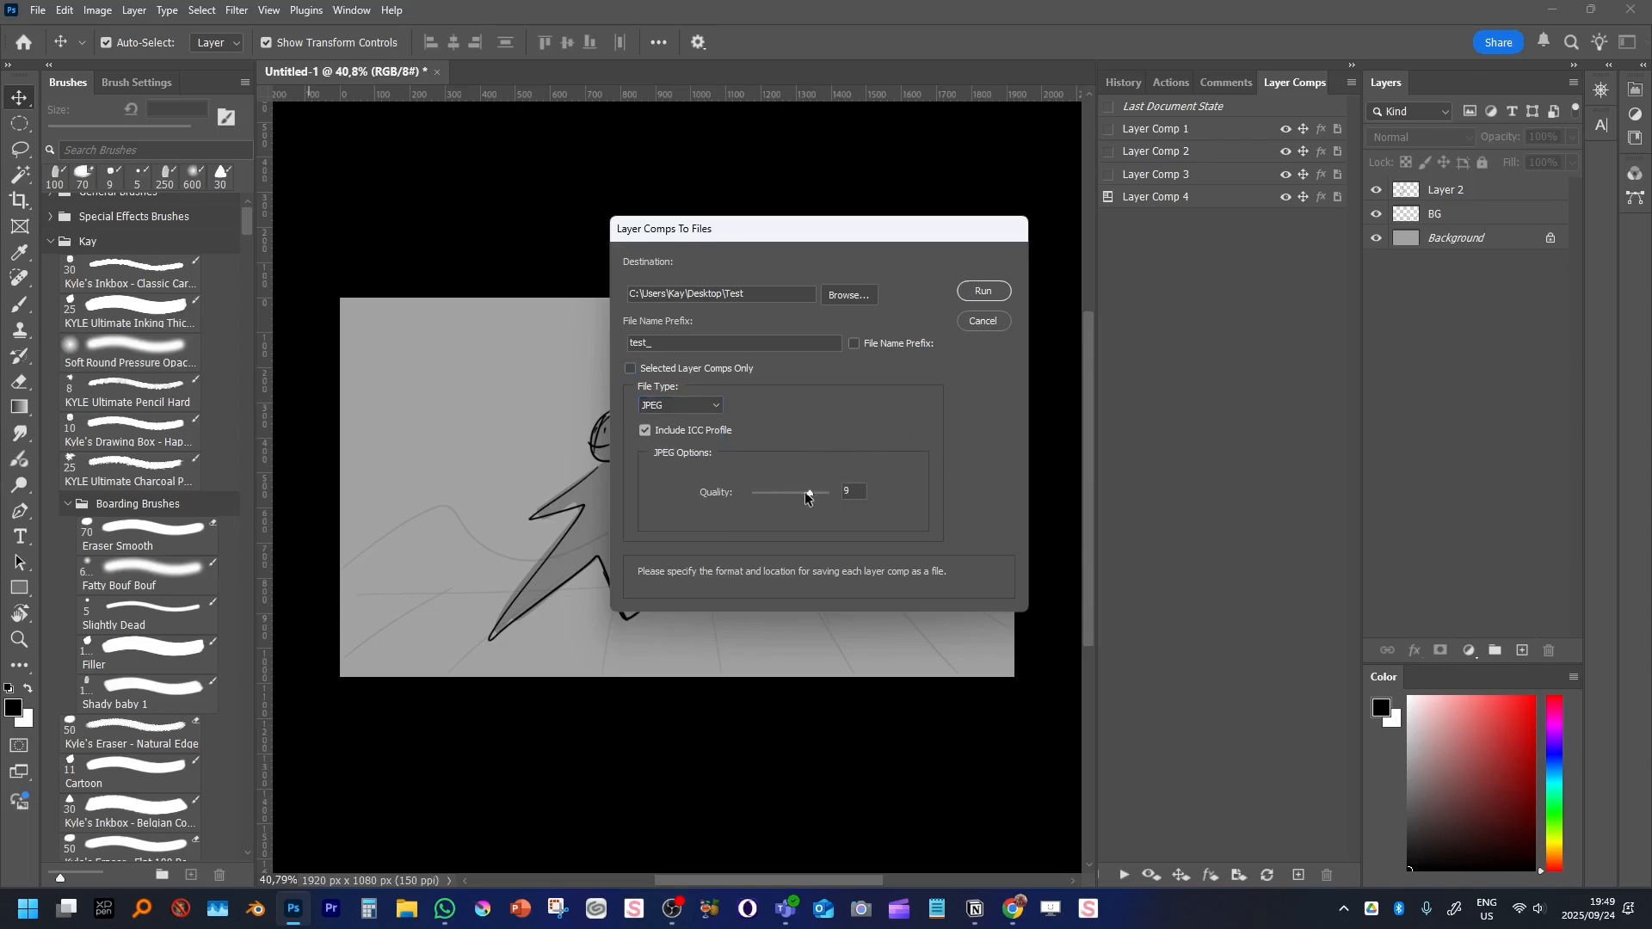
left_click_drag(807, 497, 787, 497)
left_click(979, 292)
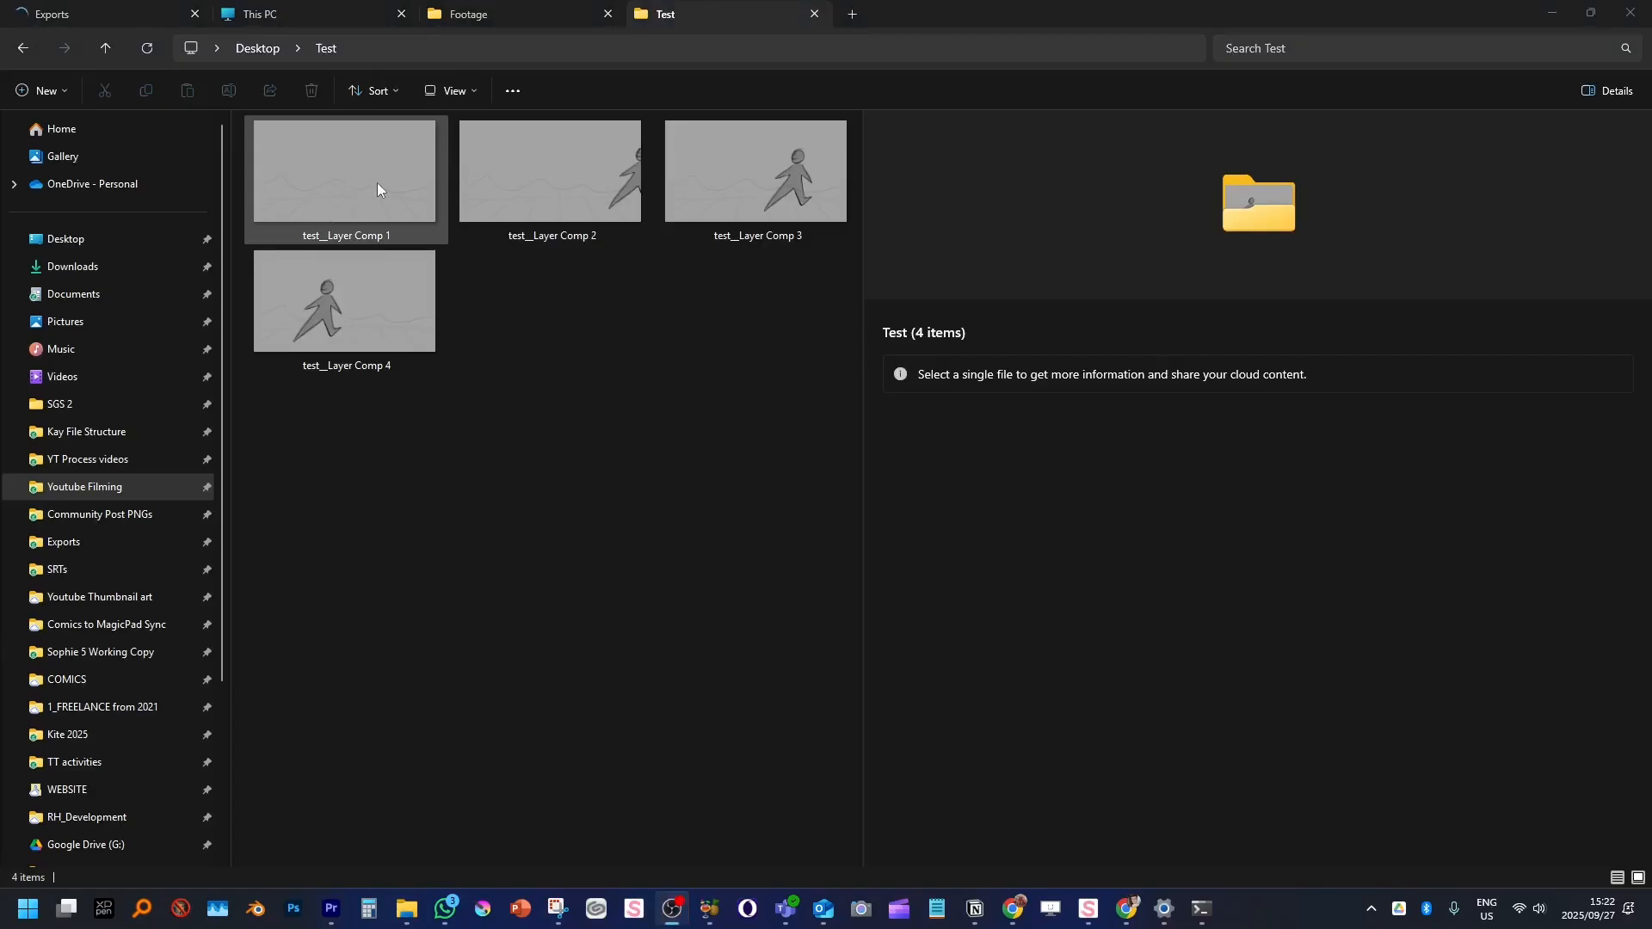
Open the exported Layer Comp 1 image from the Test folder, browse back and forth through the exported frames, and close the viewer
left_click(377, 182)
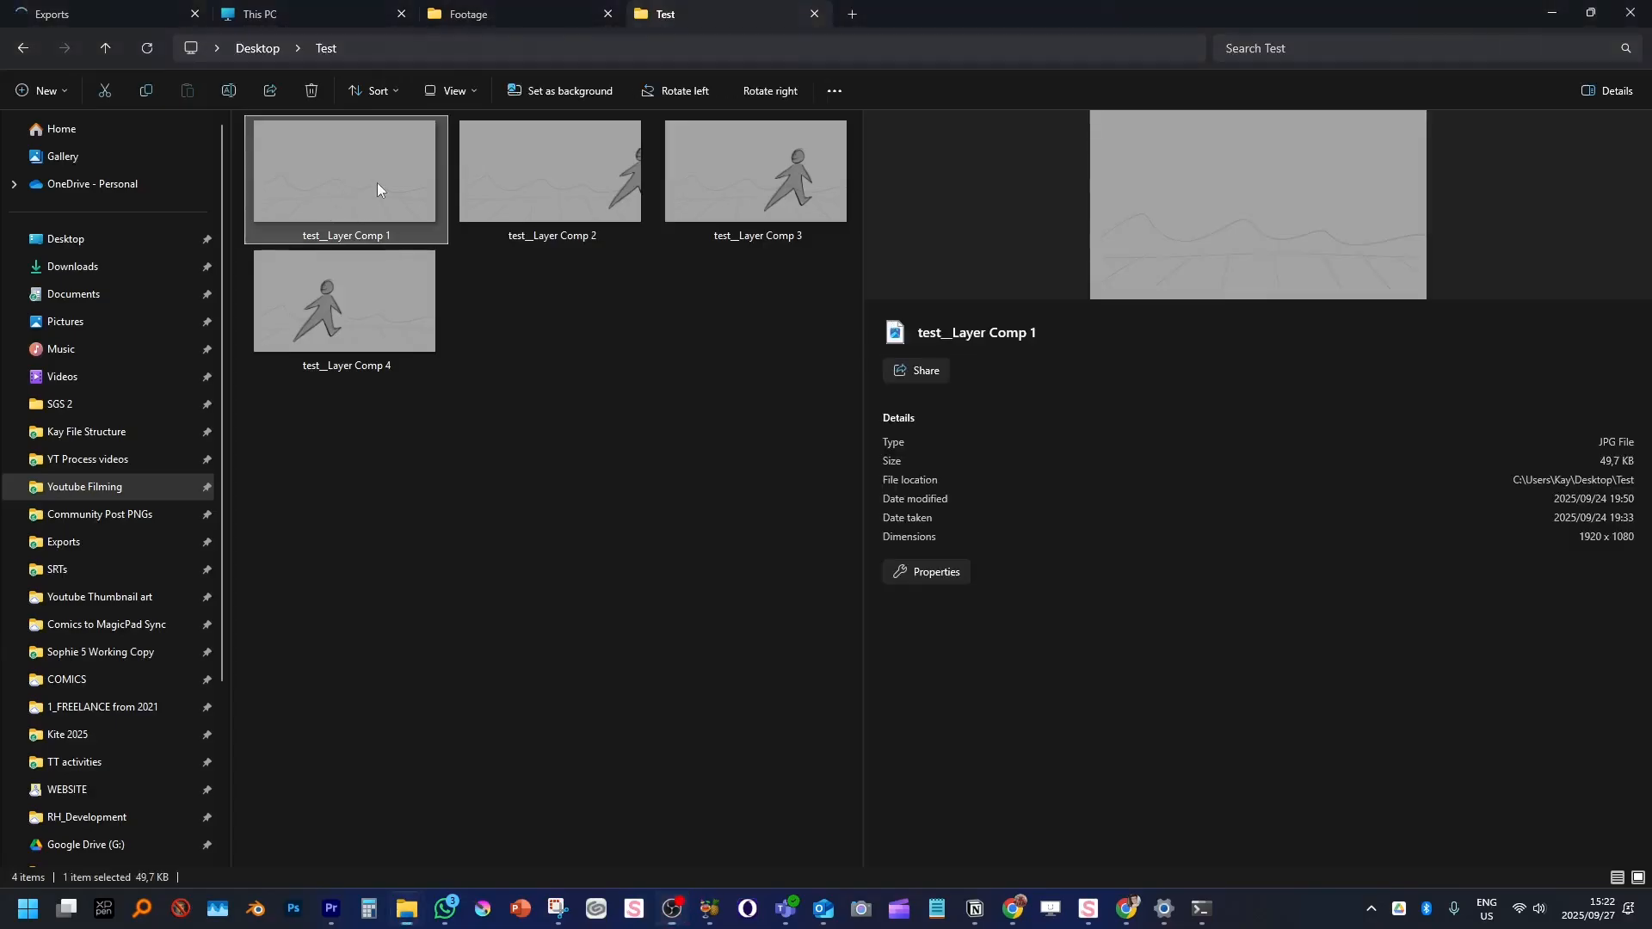
double_click(377, 182)
key("Right")
key("Right")
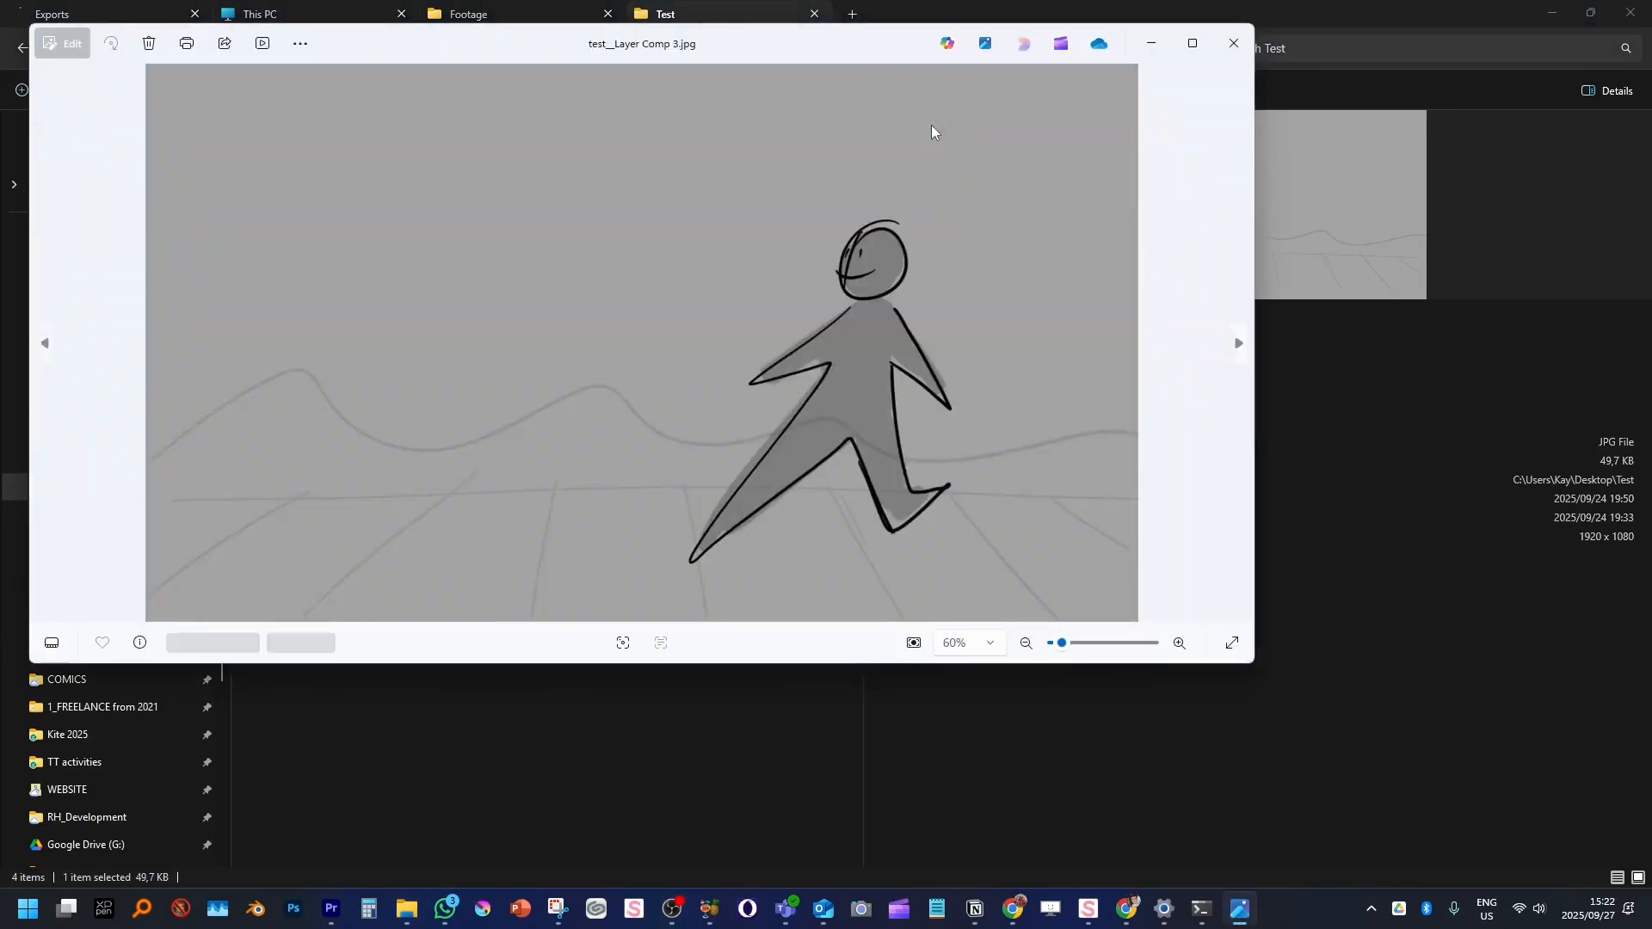
key("Right")
key("Left")
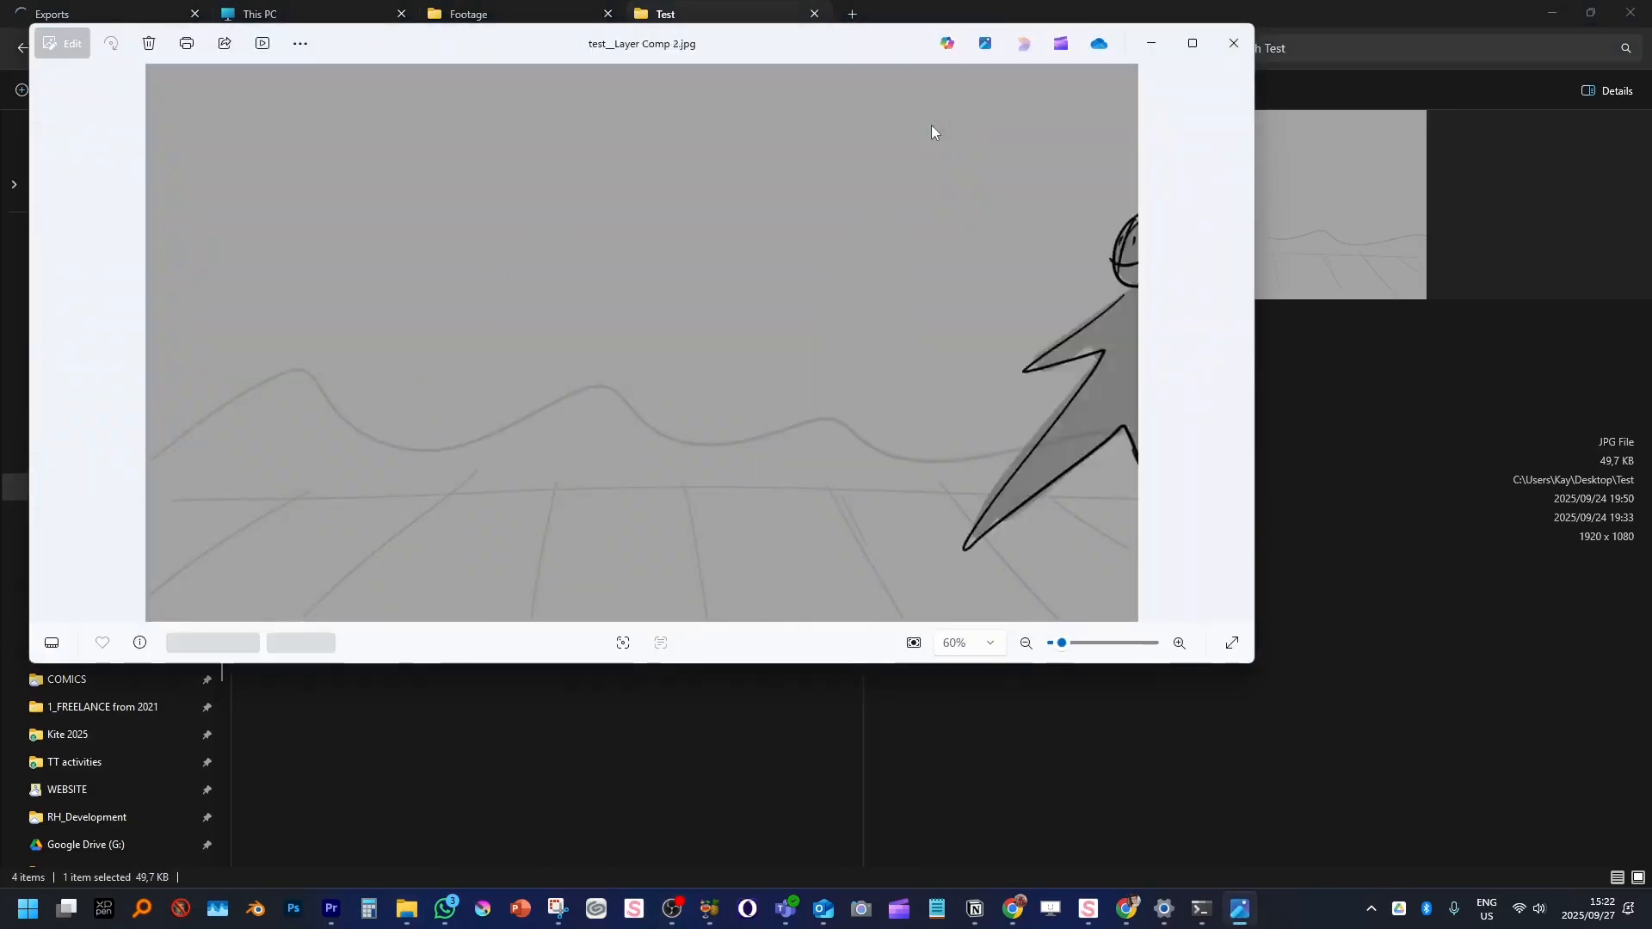
key("Right")
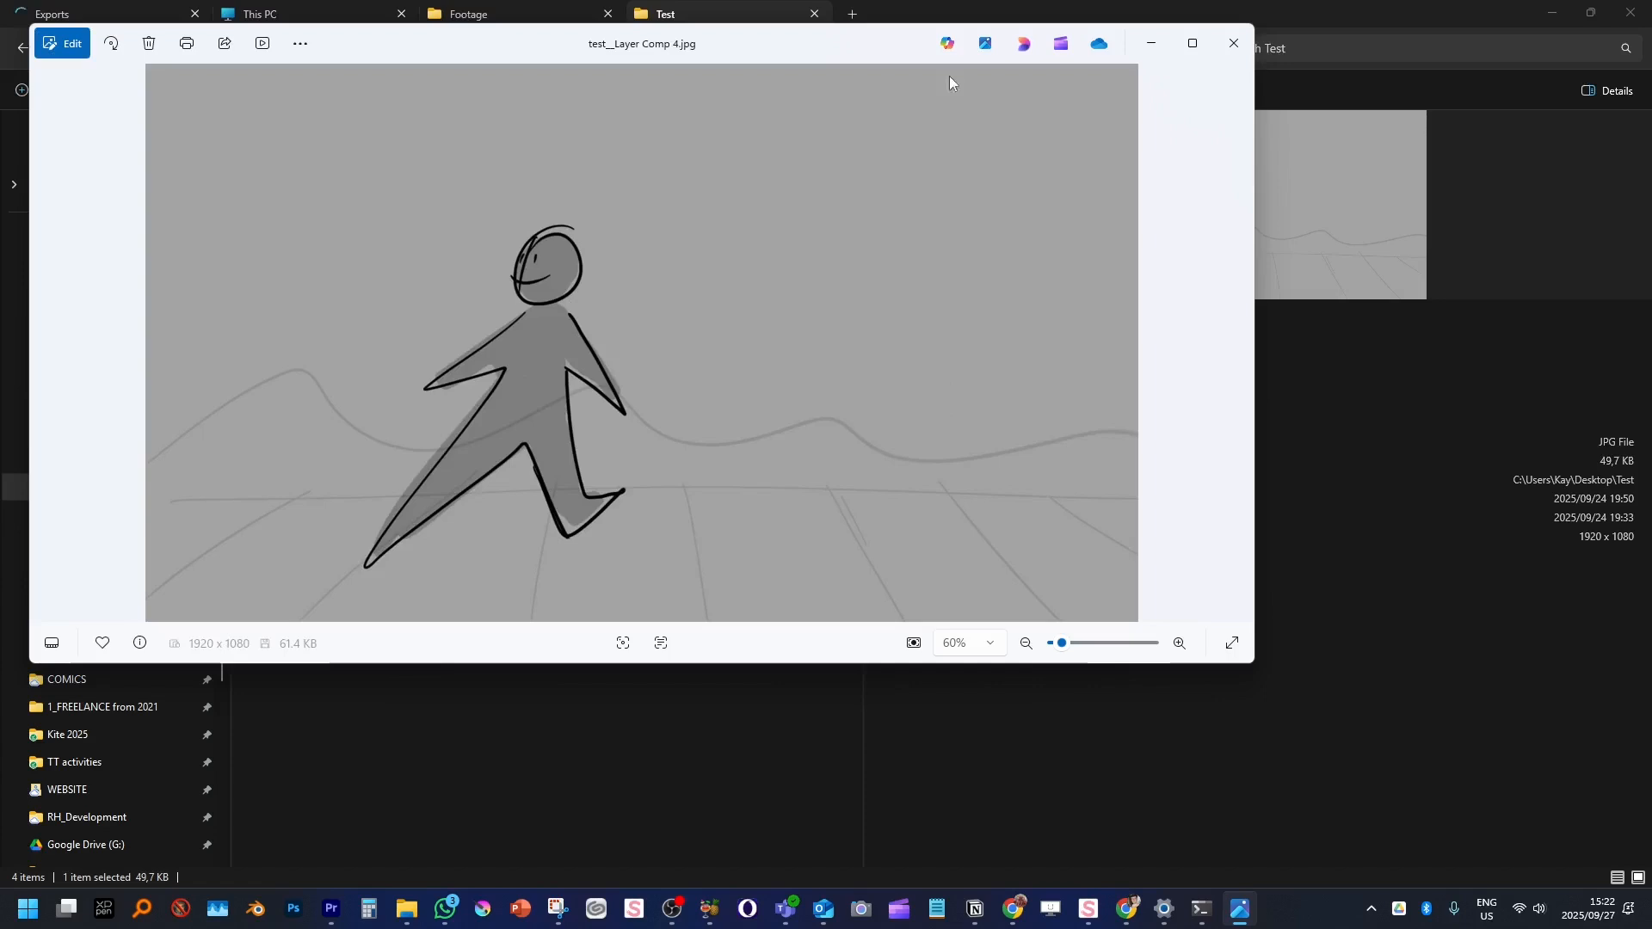
left_click(1233, 44)
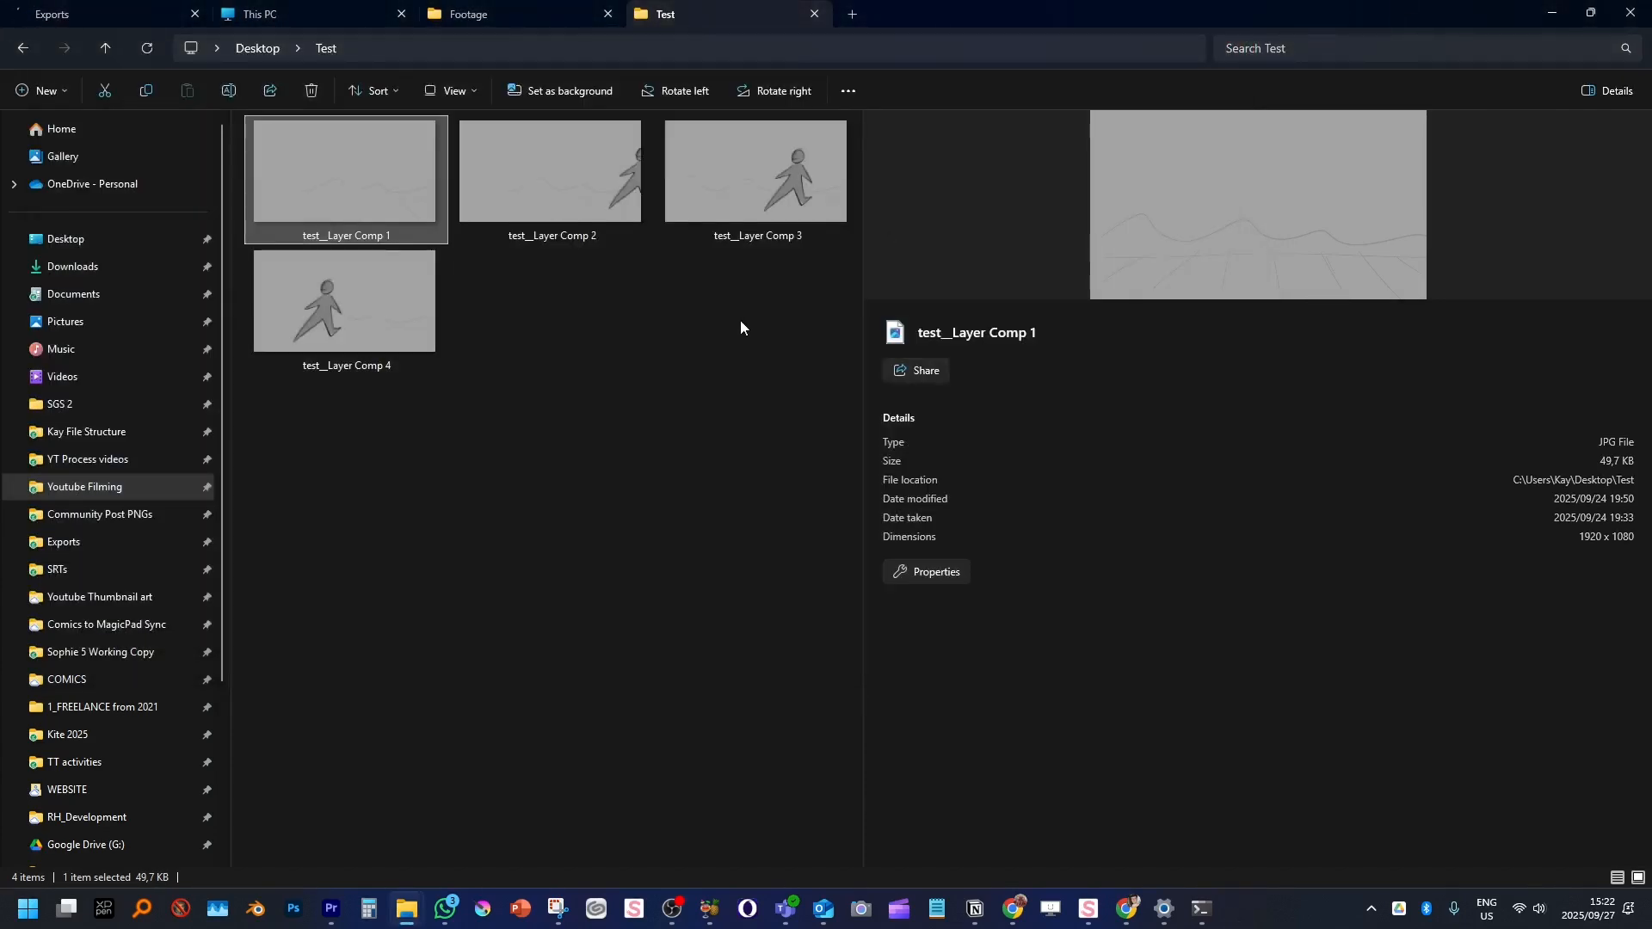